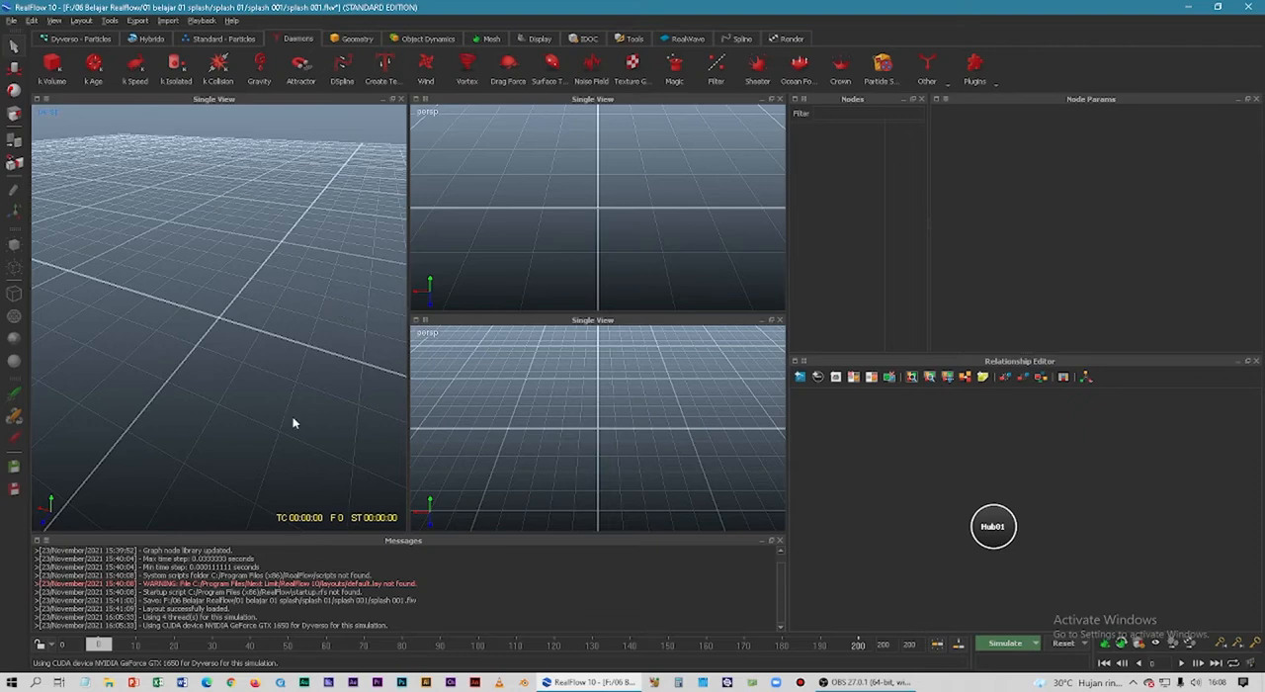
Look through the available tool sets, including Dyverso, Hybrido, Standard Particles, Daemons, Geometry, Mesh, Display, IDOC, RealWave, Spline and Render.
{"action": "left_click", "coordinate": [95, 40]}
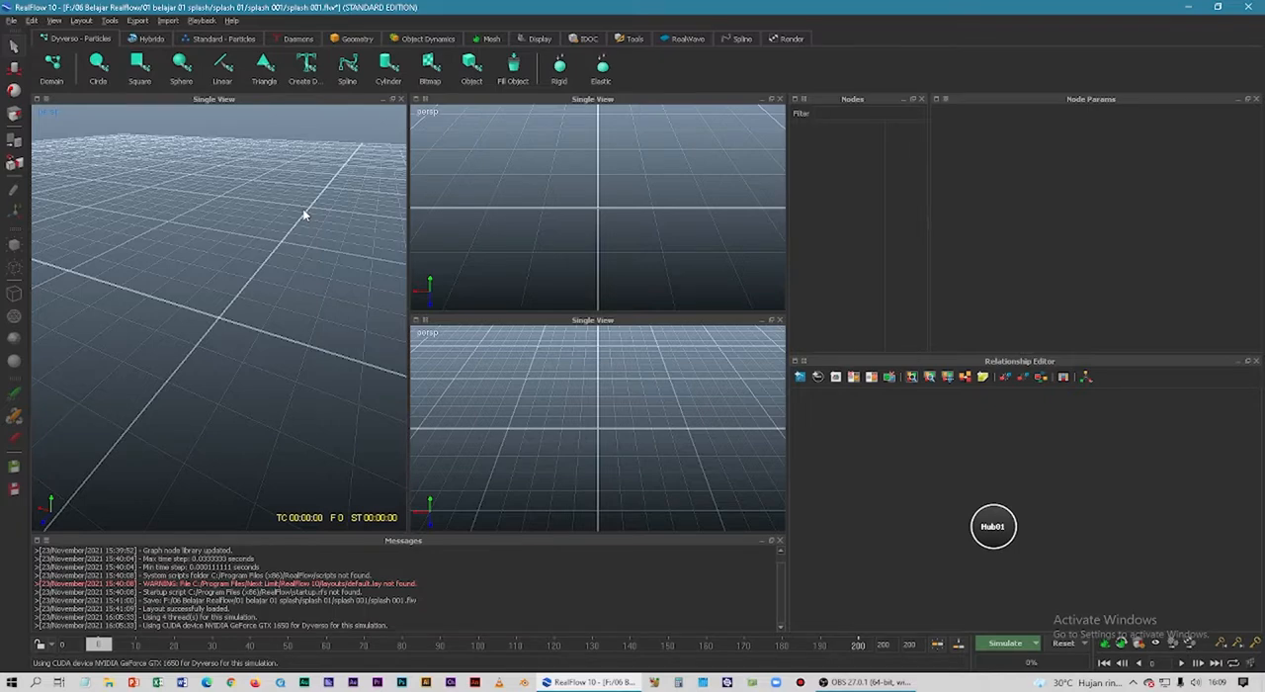
{"action": "left_click", "coordinate": [495, 40]}
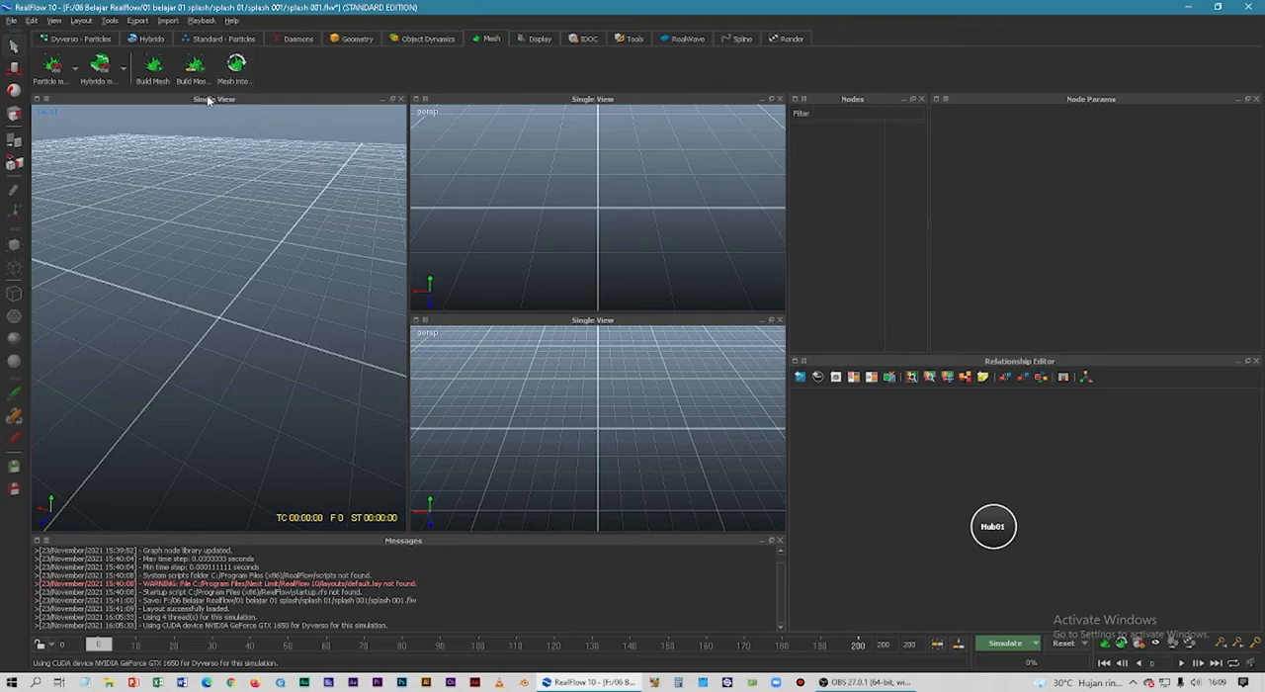
{"action": "left_click", "coordinate": [89, 40]}
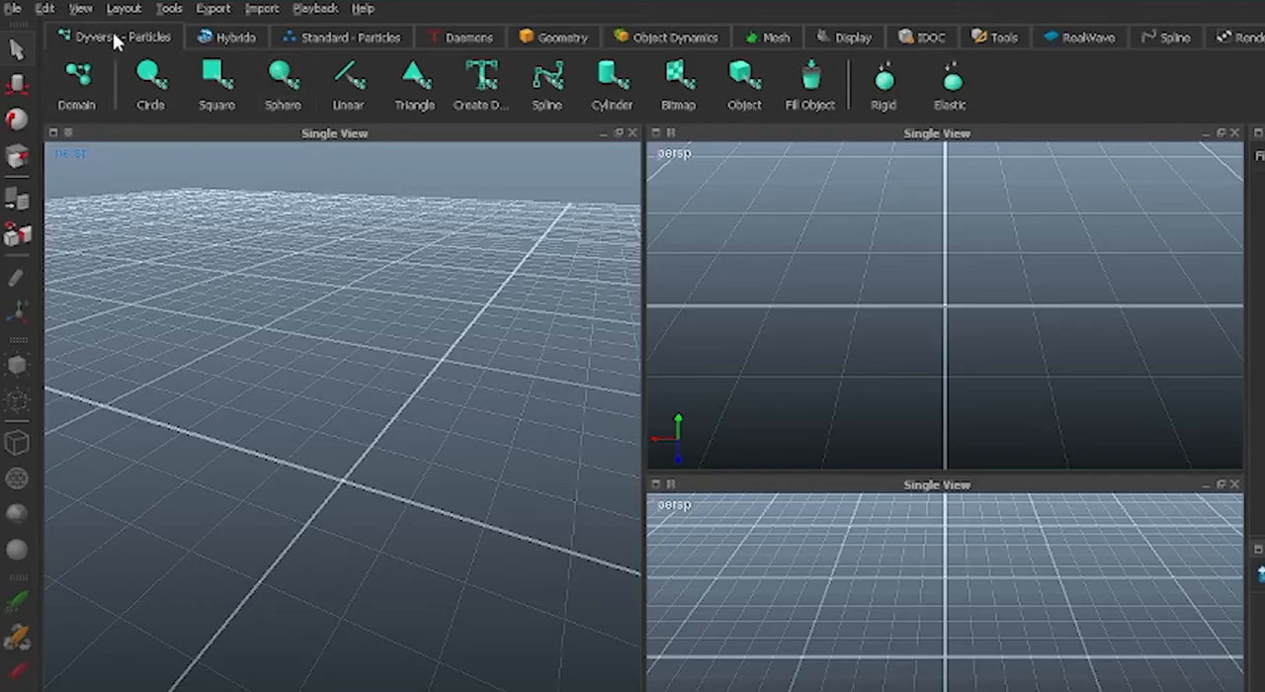
{"action": "left_click", "coordinate": [249, 40]}
{"action": "left_click", "coordinate": [331, 35]}
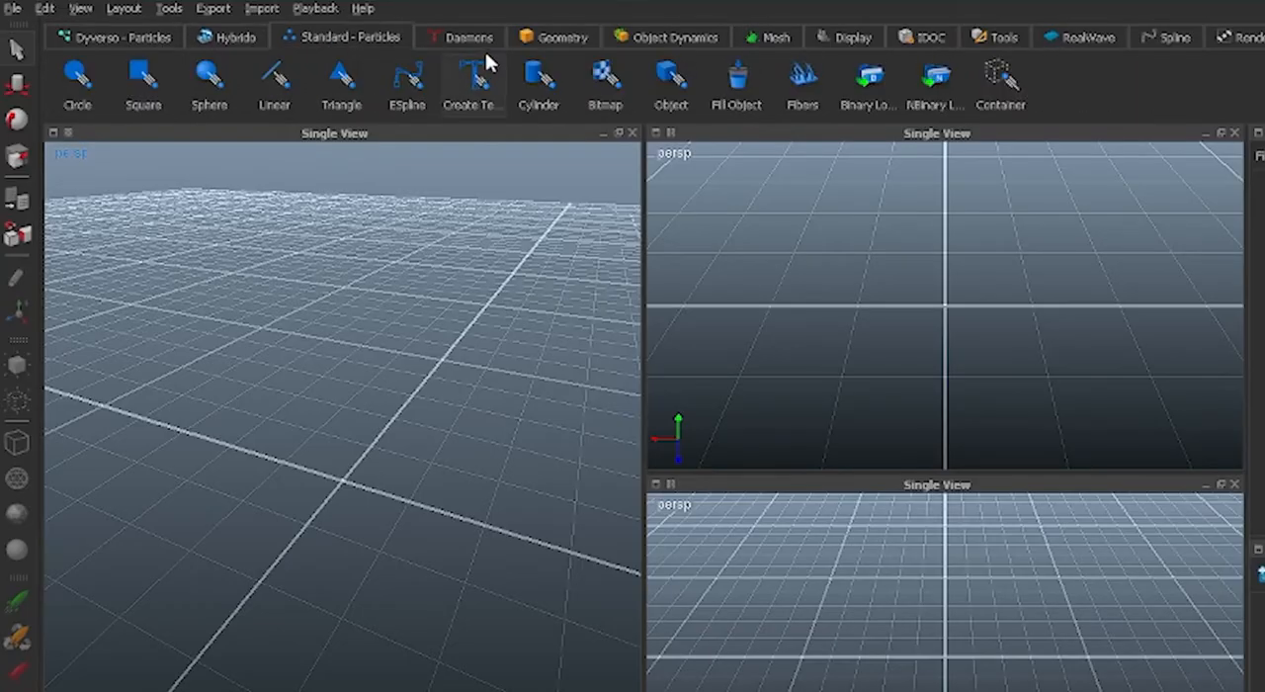
{"action": "left_click", "coordinate": [468, 36]}
{"action": "left_click", "coordinate": [556, 36]}
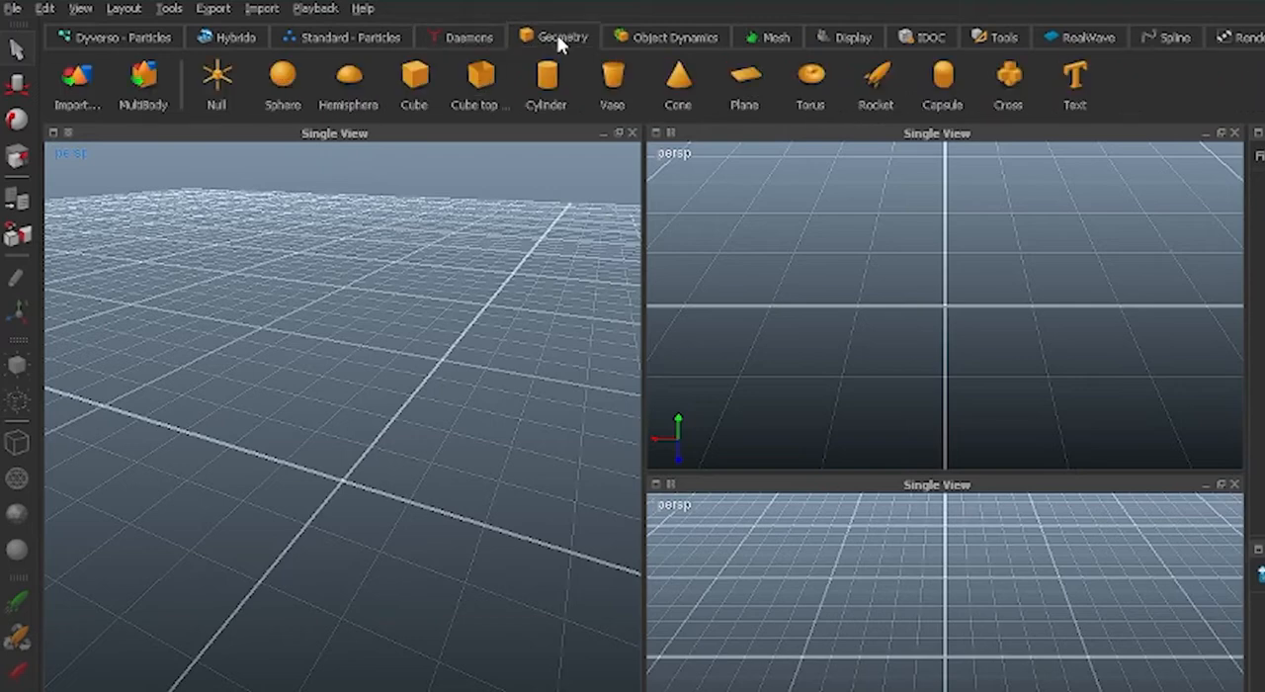
{"action": "left_click", "coordinate": [681, 36]}
{"action": "left_click", "coordinate": [778, 38]}
{"action": "left_click", "coordinate": [869, 41]}
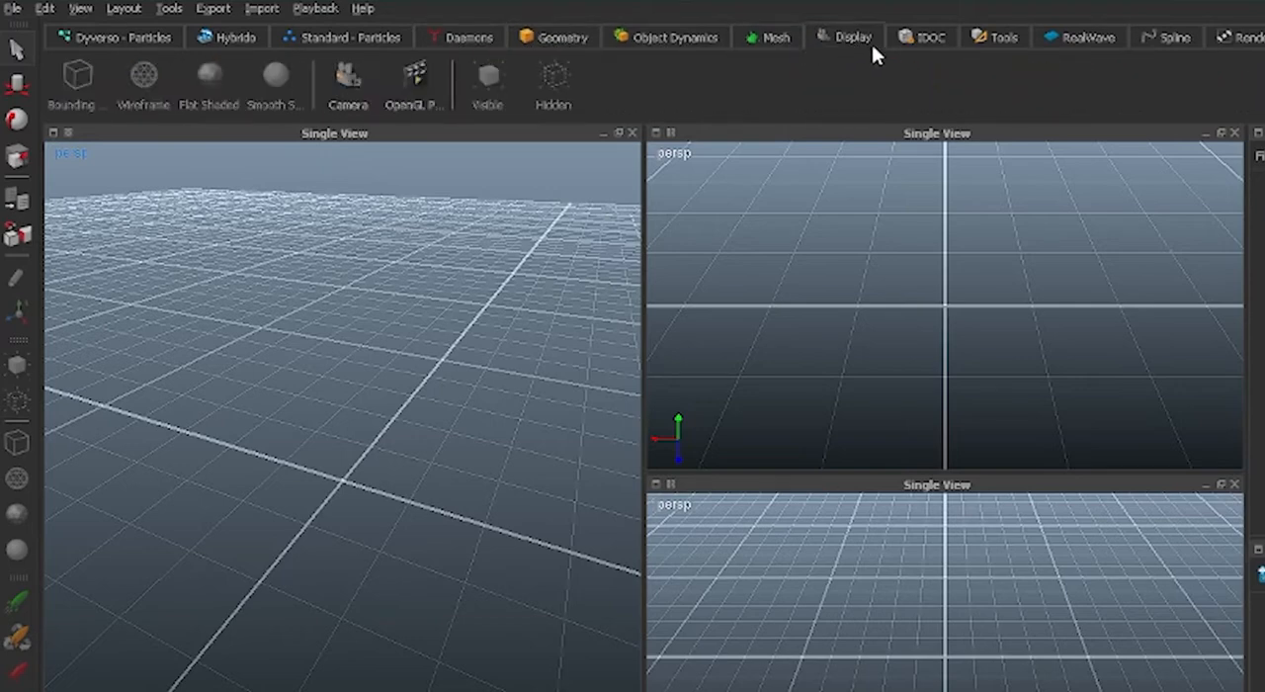
{"action": "left_click", "coordinate": [929, 41]}
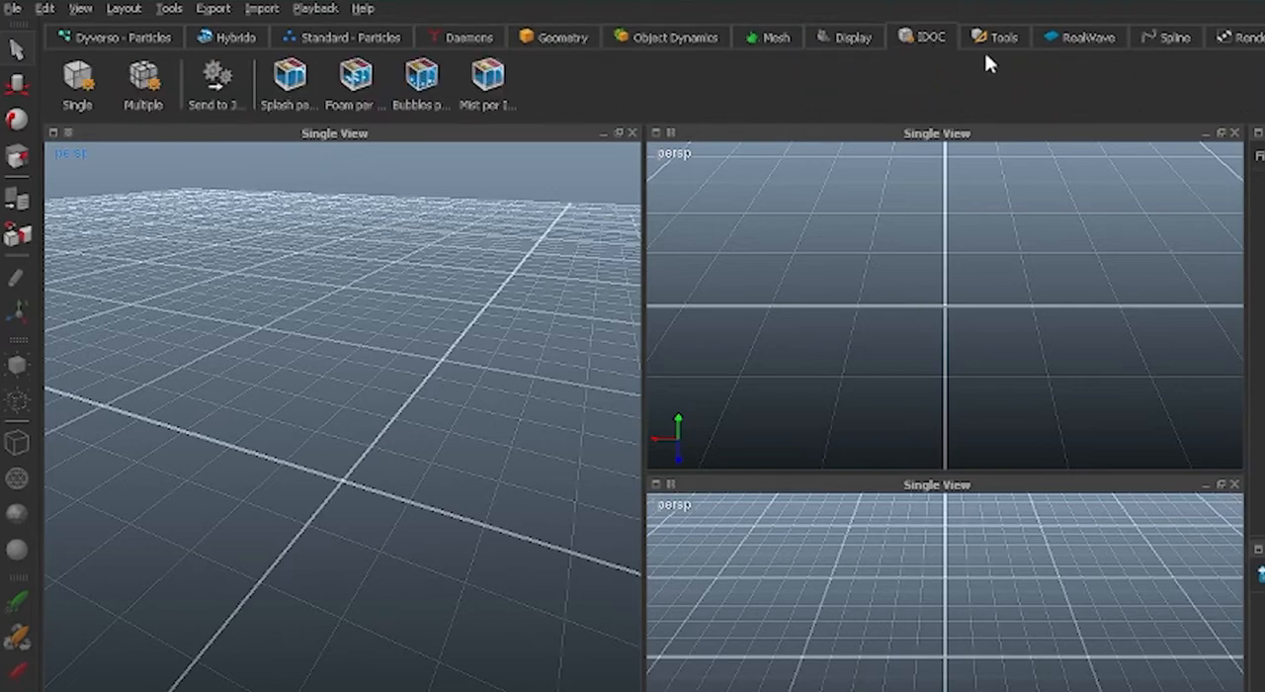
{"action": "left_click", "coordinate": [989, 38]}
{"action": "left_click", "coordinate": [1064, 38]}
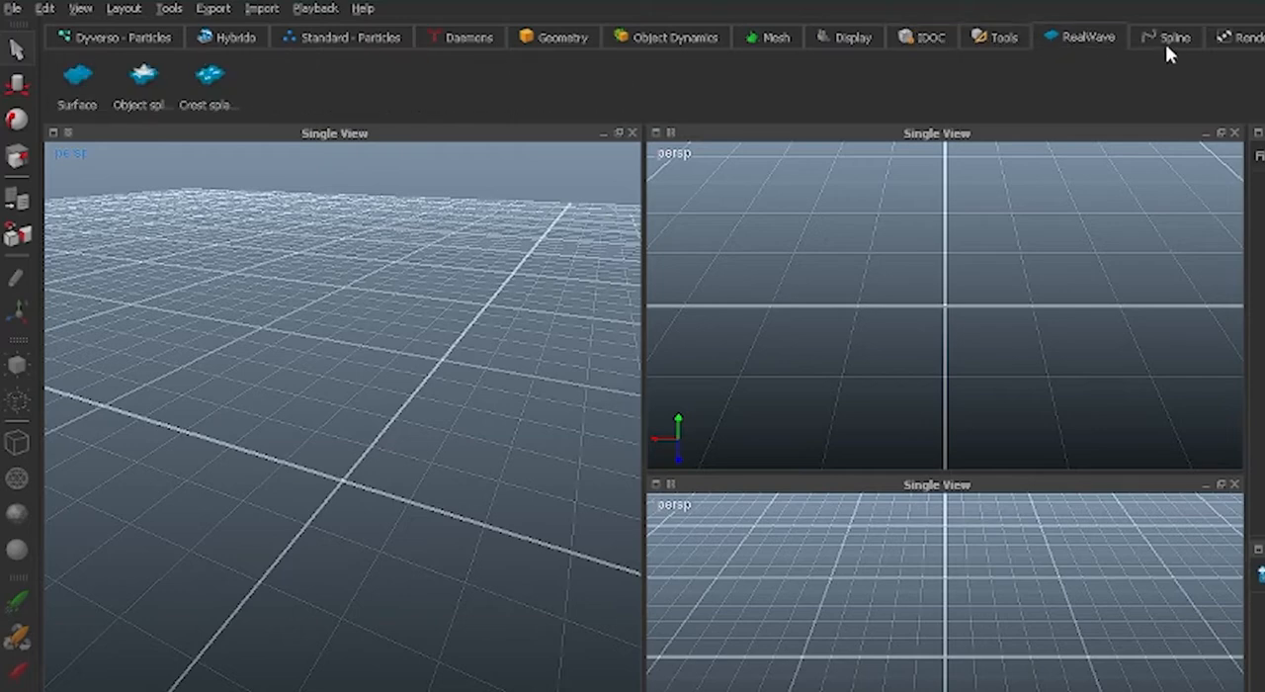
{"action": "left_click", "coordinate": [1166, 40]}
{"action": "left_click", "coordinate": [1246, 41]}
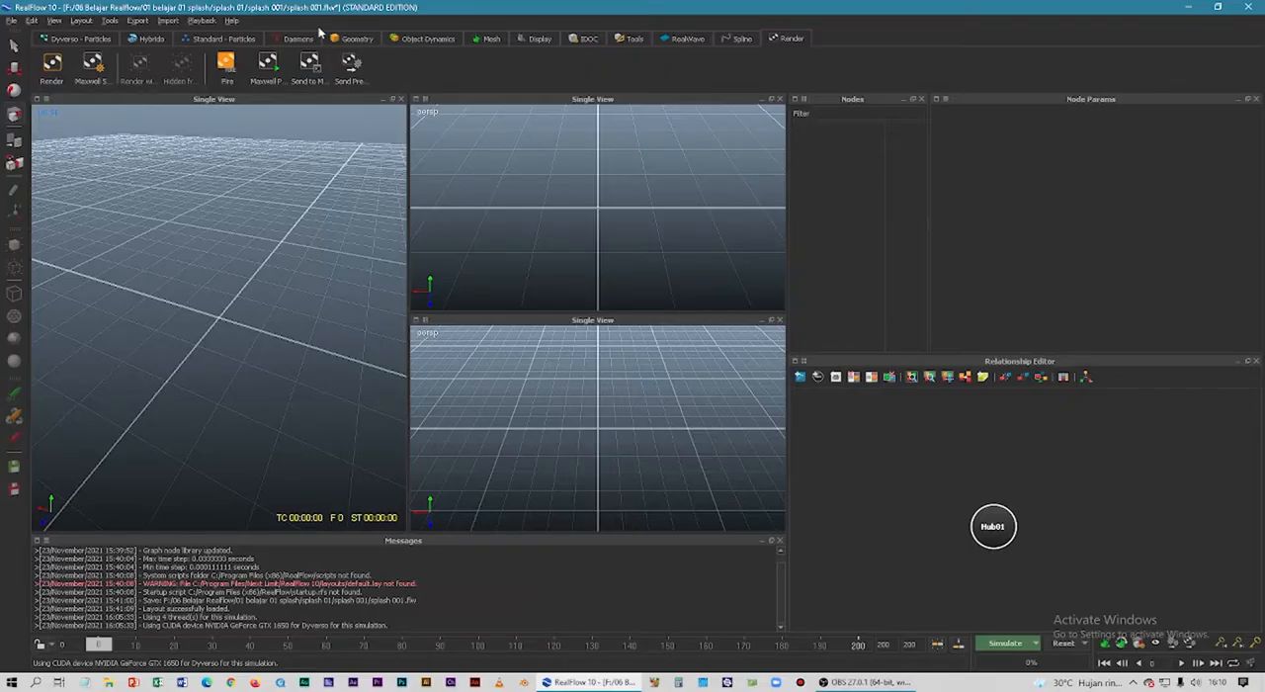
Add a Dyverso circle emitter with its domain to the scene and leave the emitter selected.
{"action": "left_click", "coordinate": [88, 40]}
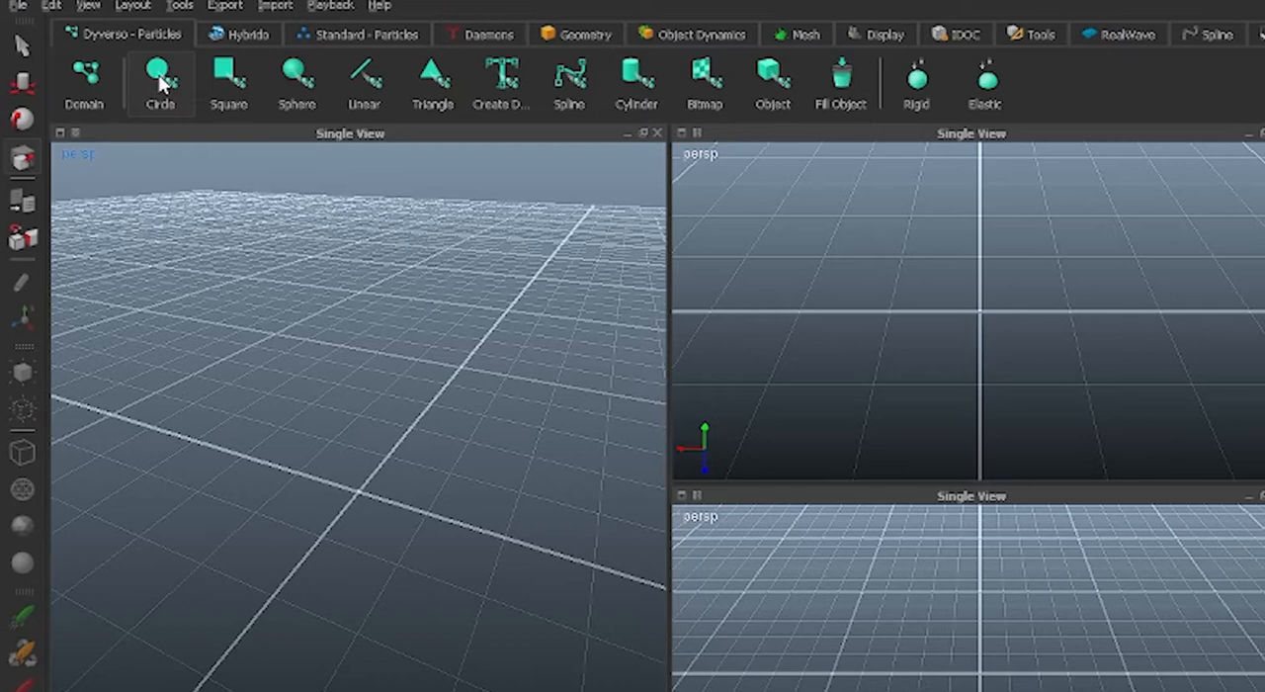
{"action": "left_click", "coordinate": [161, 84]}
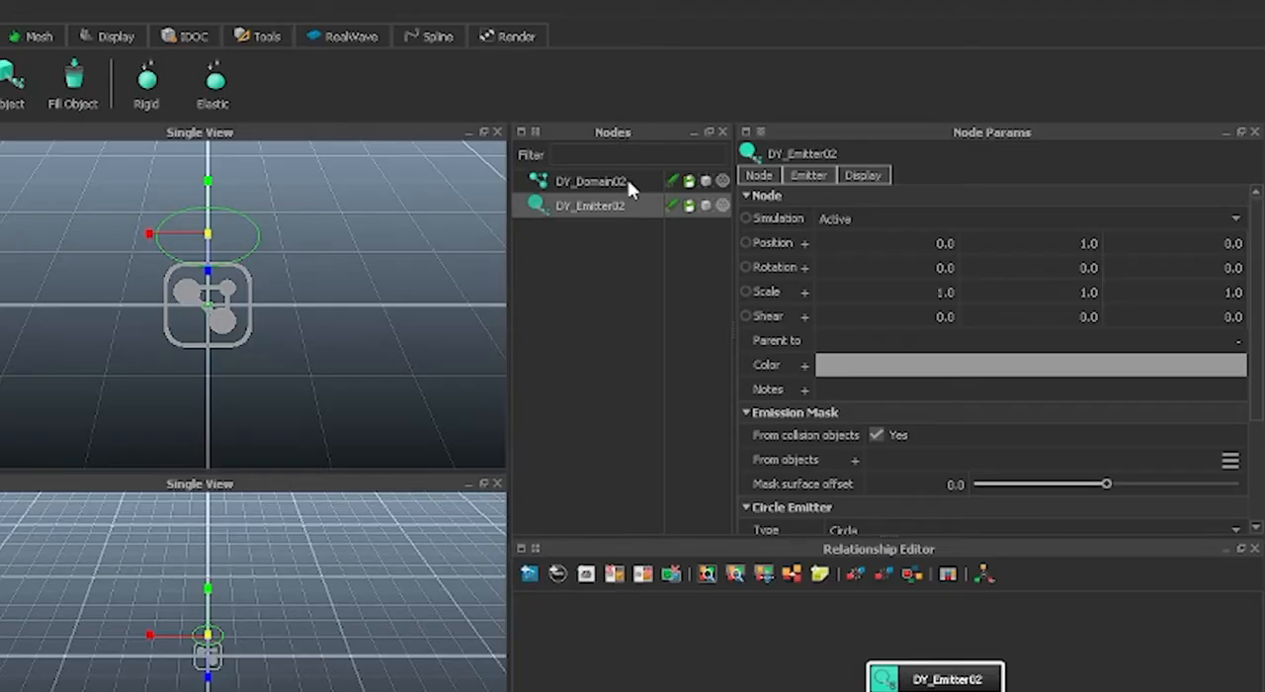
{"action": "left_click", "coordinate": [575, 184]}
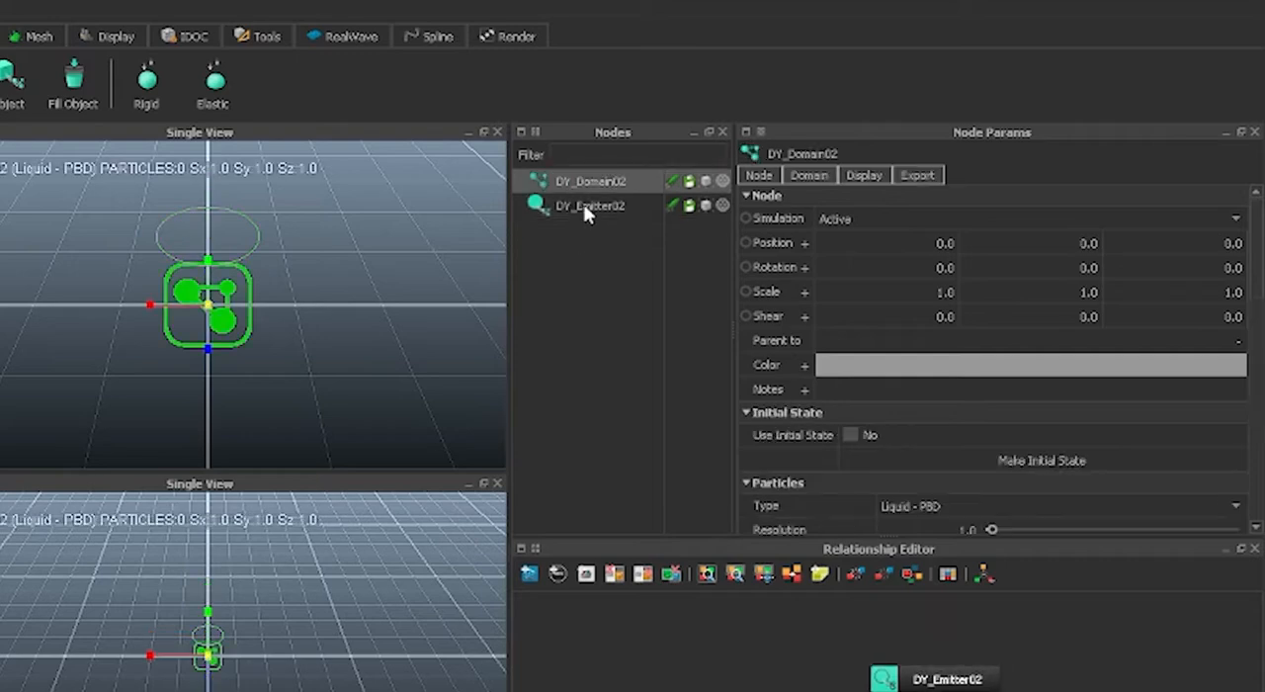
{"action": "left_click", "coordinate": [583, 204]}
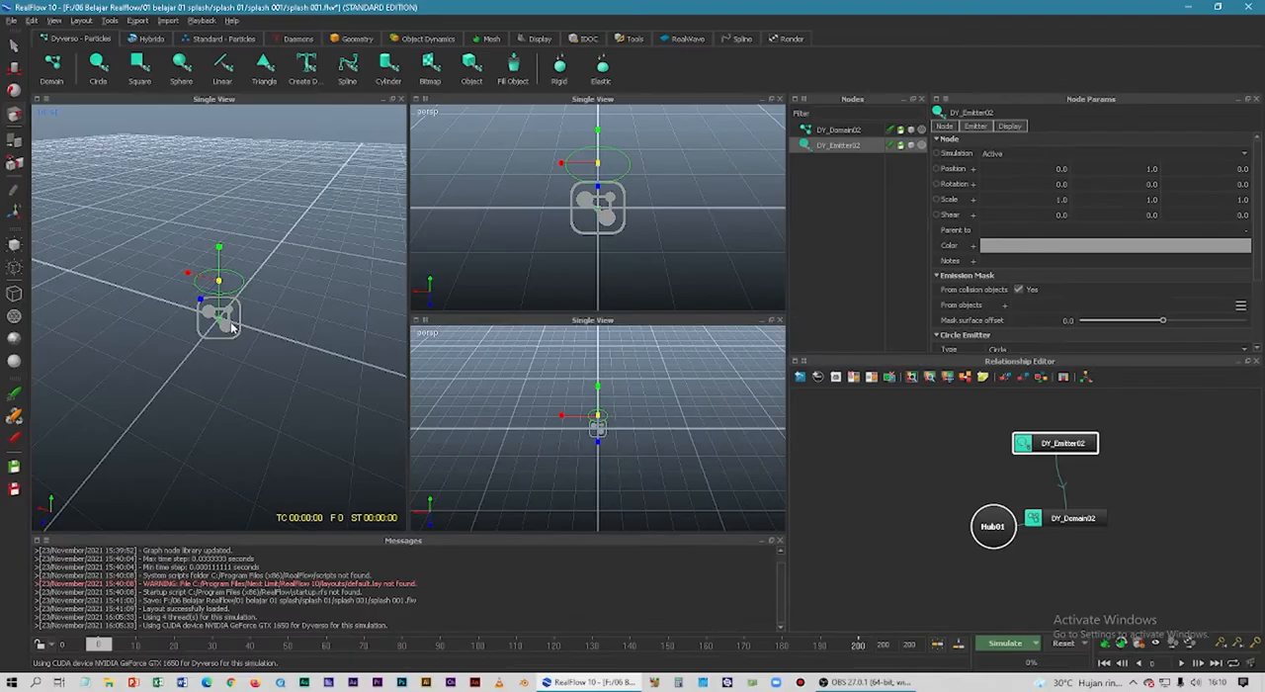
{"action": "left_click", "coordinate": [231, 326]}
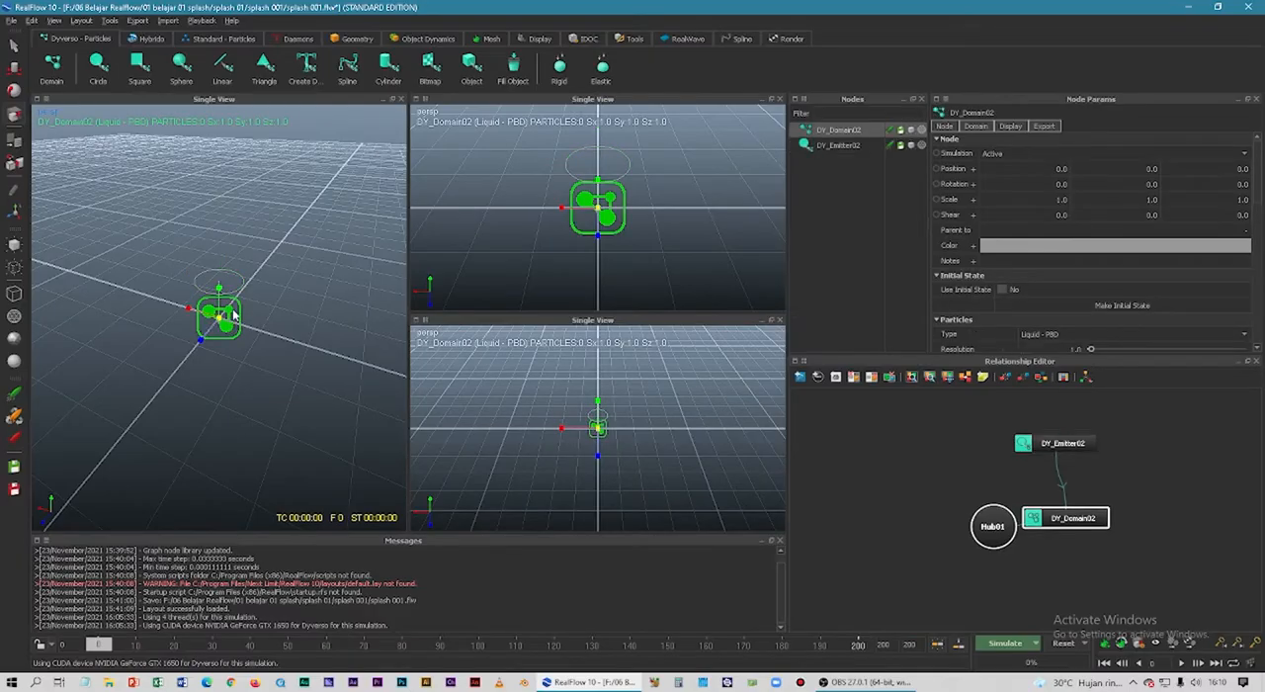
{"action": "left_click", "coordinate": [240, 288]}
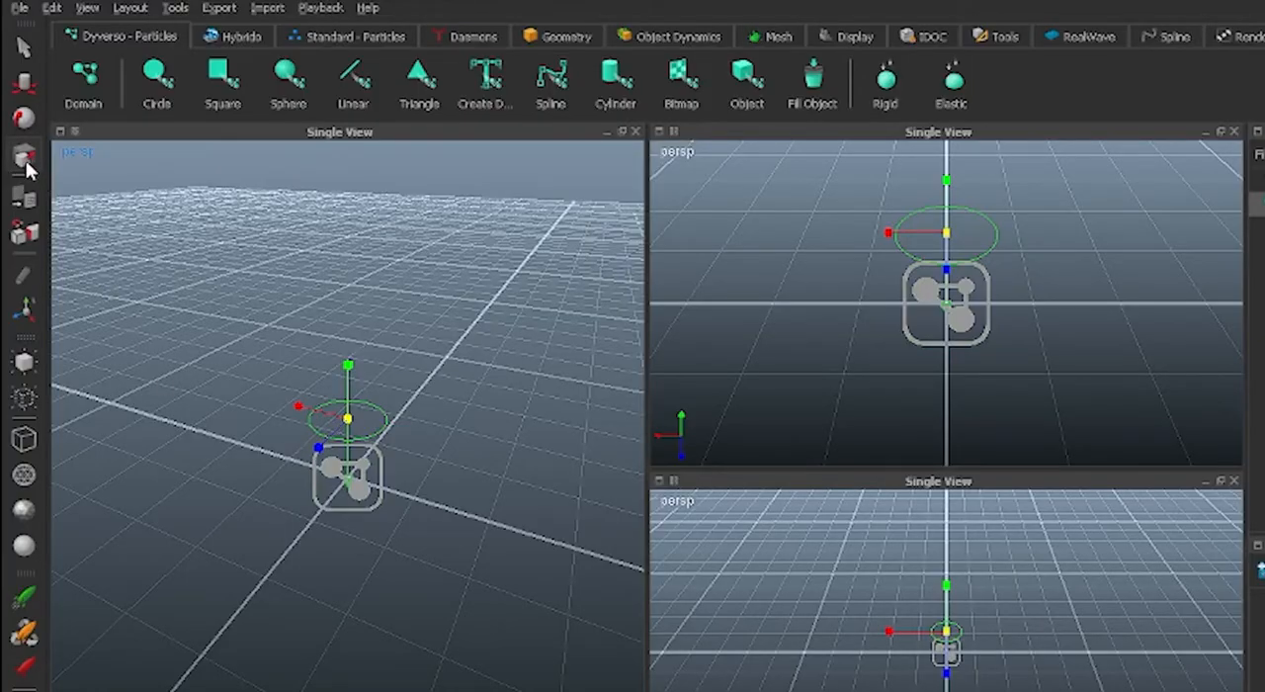
Raise the circle emitter above the domain to a Y position of about 1.87 and rotate it about 105 degrees around Z.
{"action": "left_click", "coordinate": [25, 87]}
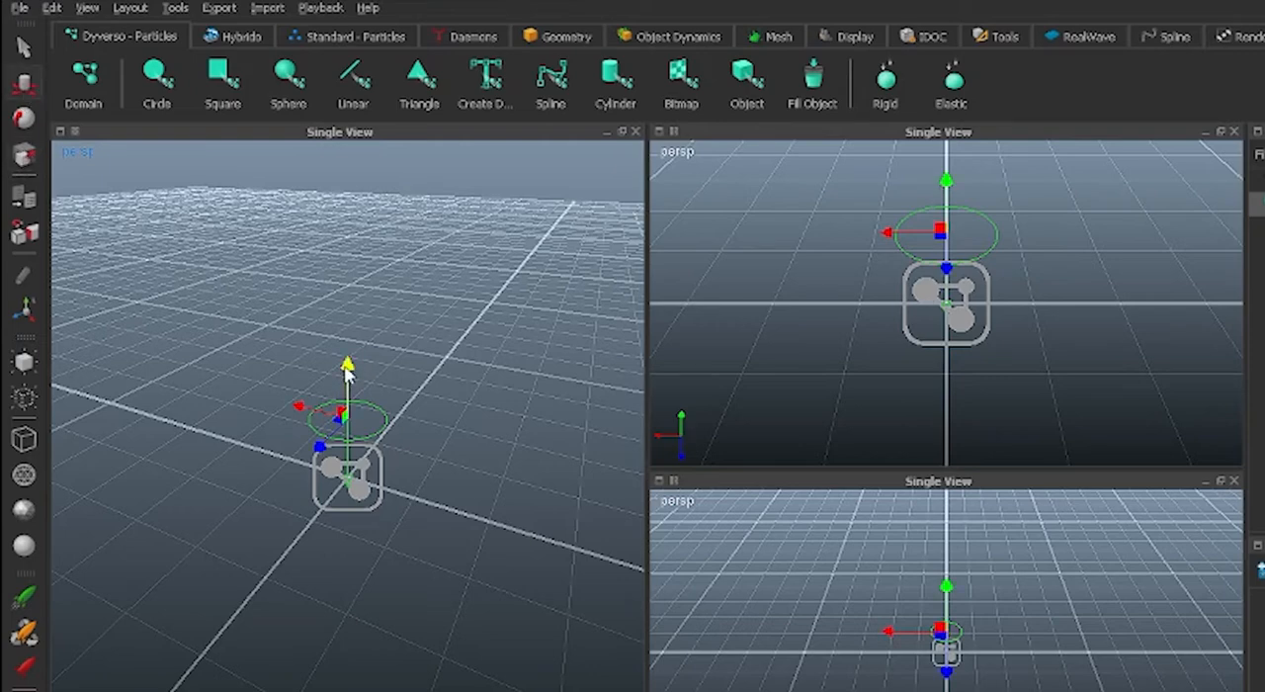
{"action": "left_click_drag", "start_coordinate": [346, 368], "coordinate": [348, 292]}
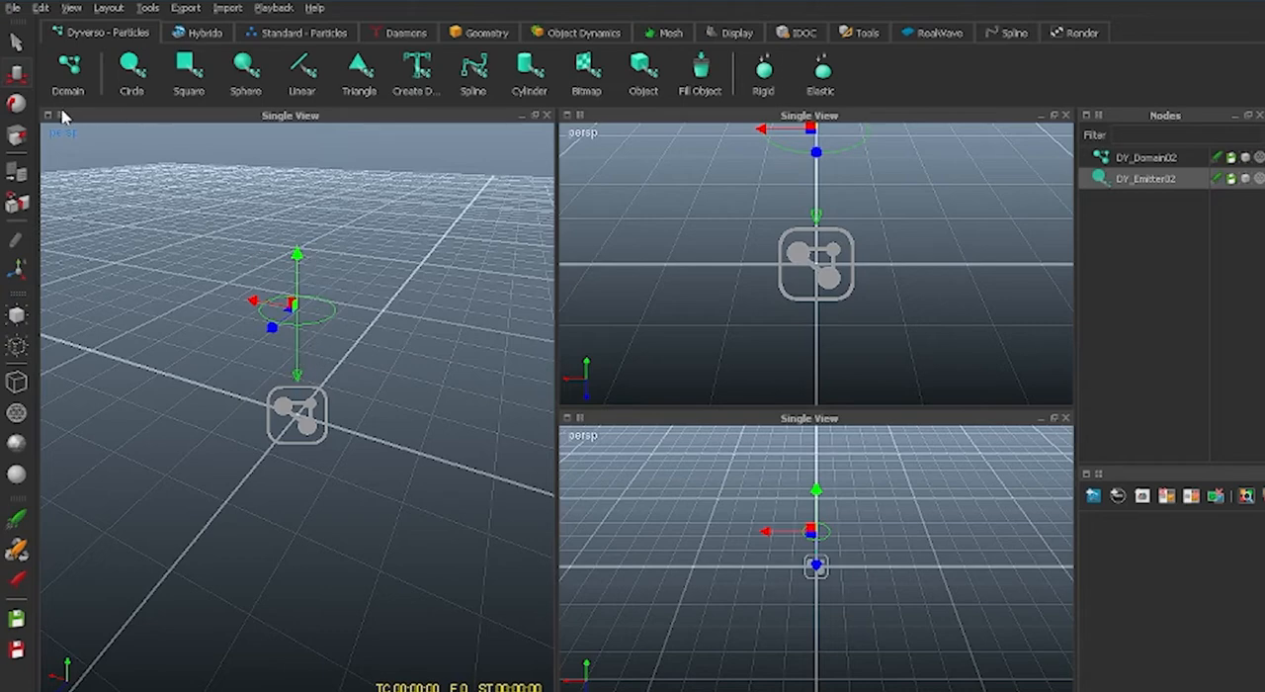
{"action": "left_click", "coordinate": [18, 104]}
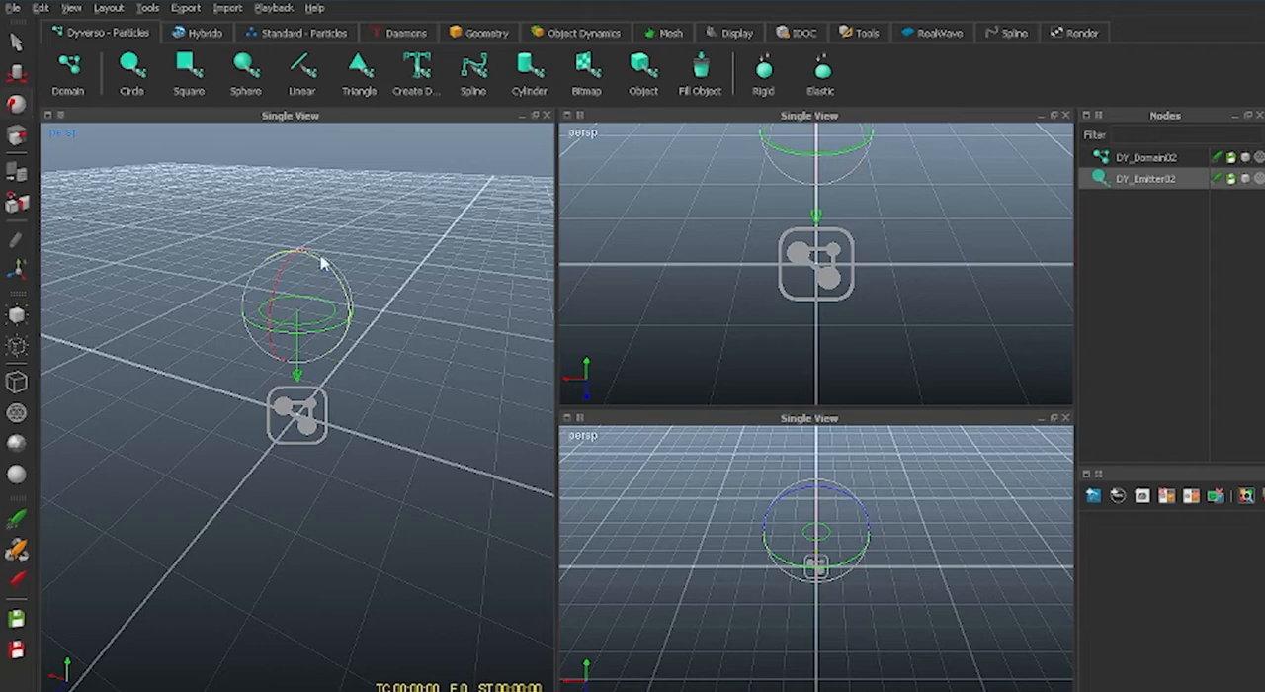
{"action": "left_click_drag", "start_coordinate": [327, 271], "coordinate": [368, 378]}
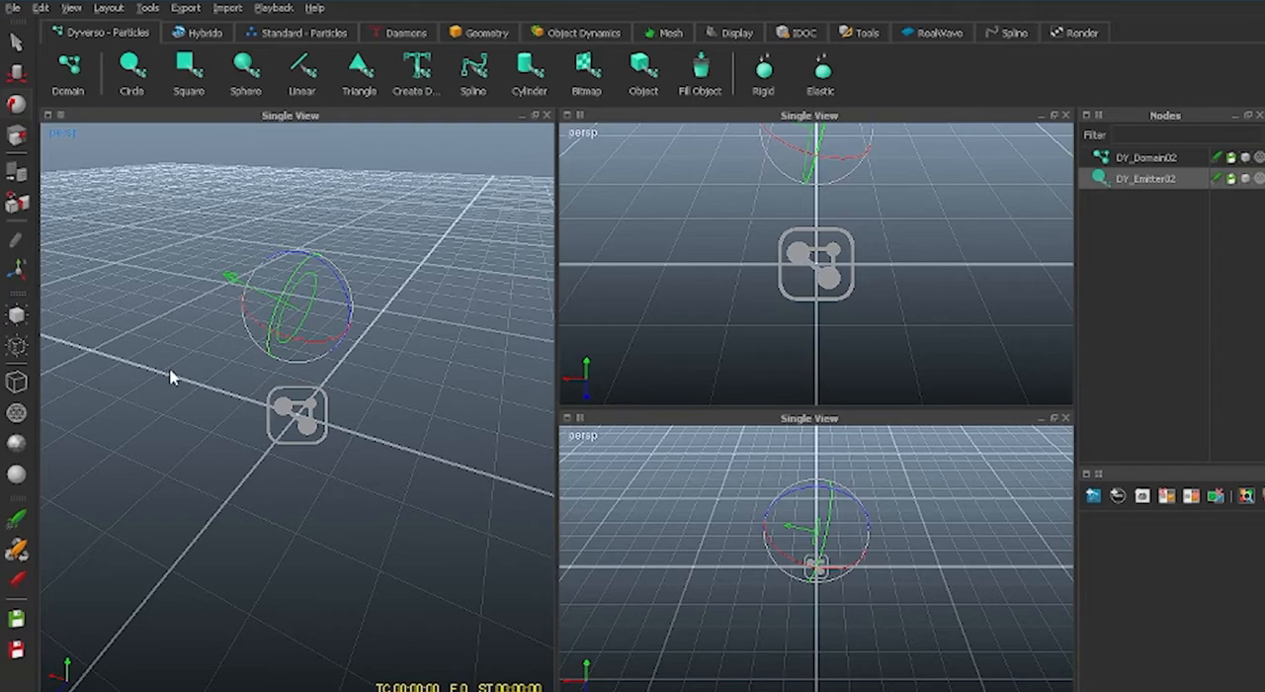
{"action": "left_click_drag", "start_coordinate": [136, 387], "coordinate": [240, 367], "text": "alt"}
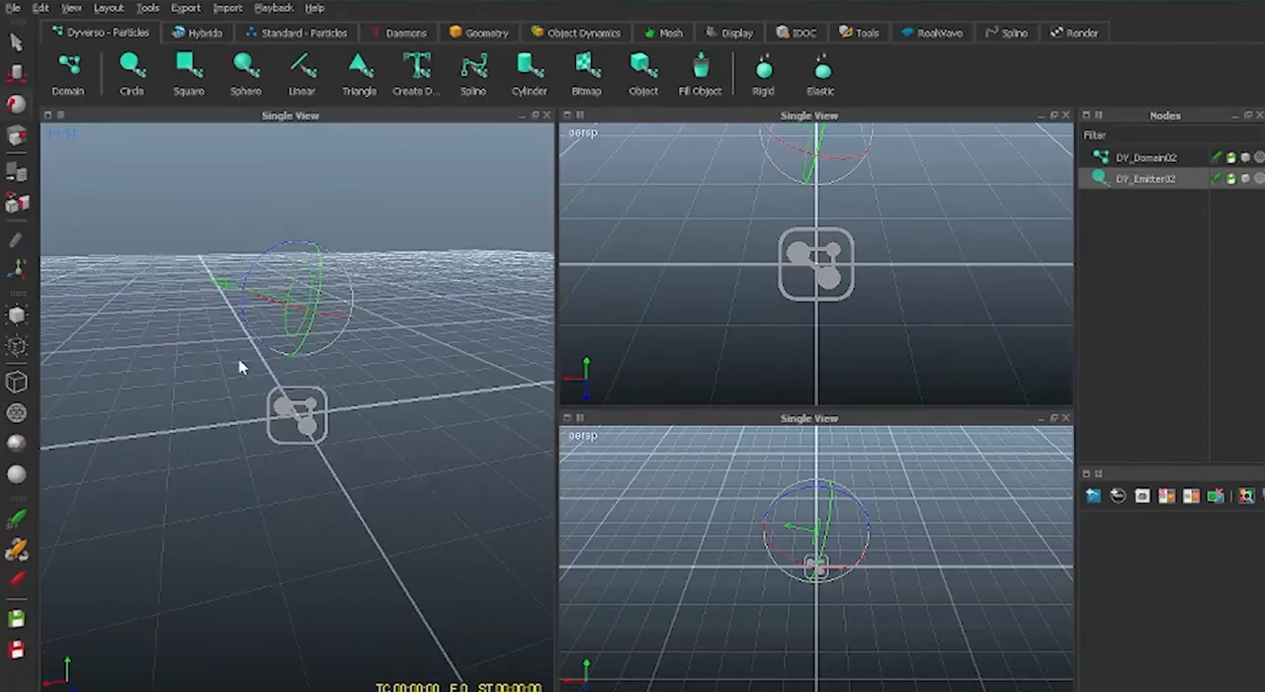
{"action": "left_click", "coordinate": [418, 474]}
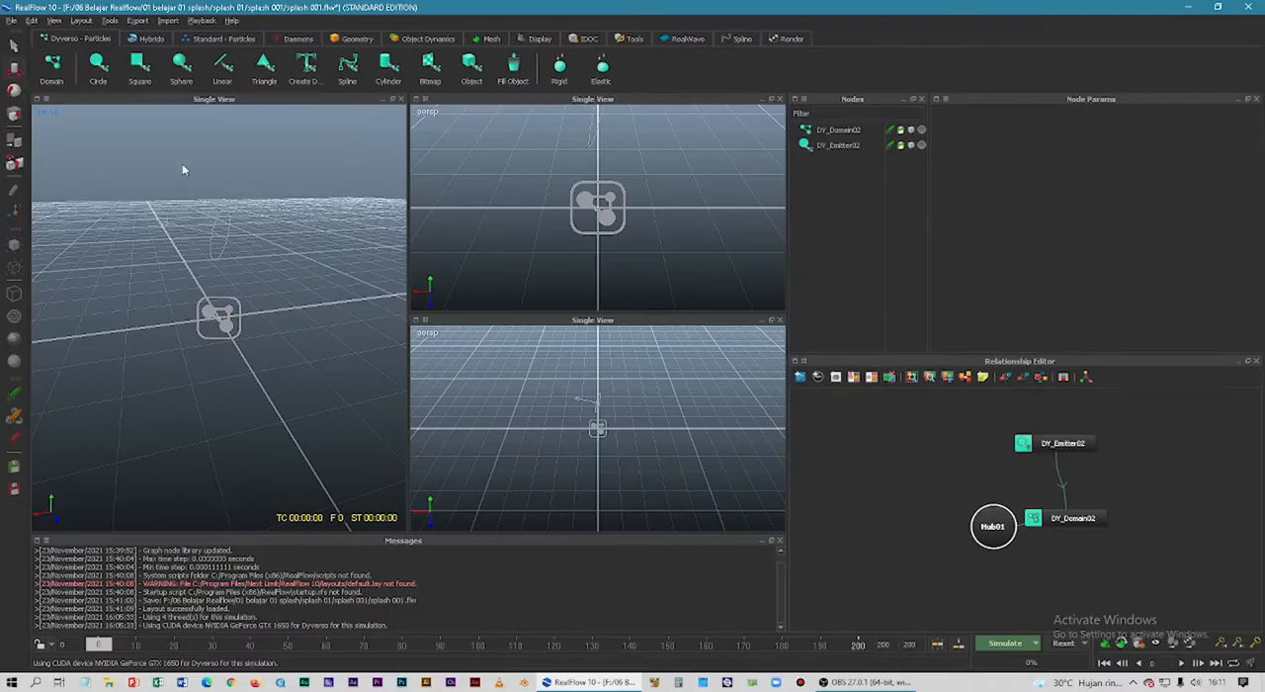
Run a test simulation of the emitter, stop it partway and step back to an earlier simulated frame.
{"action": "left_click", "coordinate": [996, 647]}
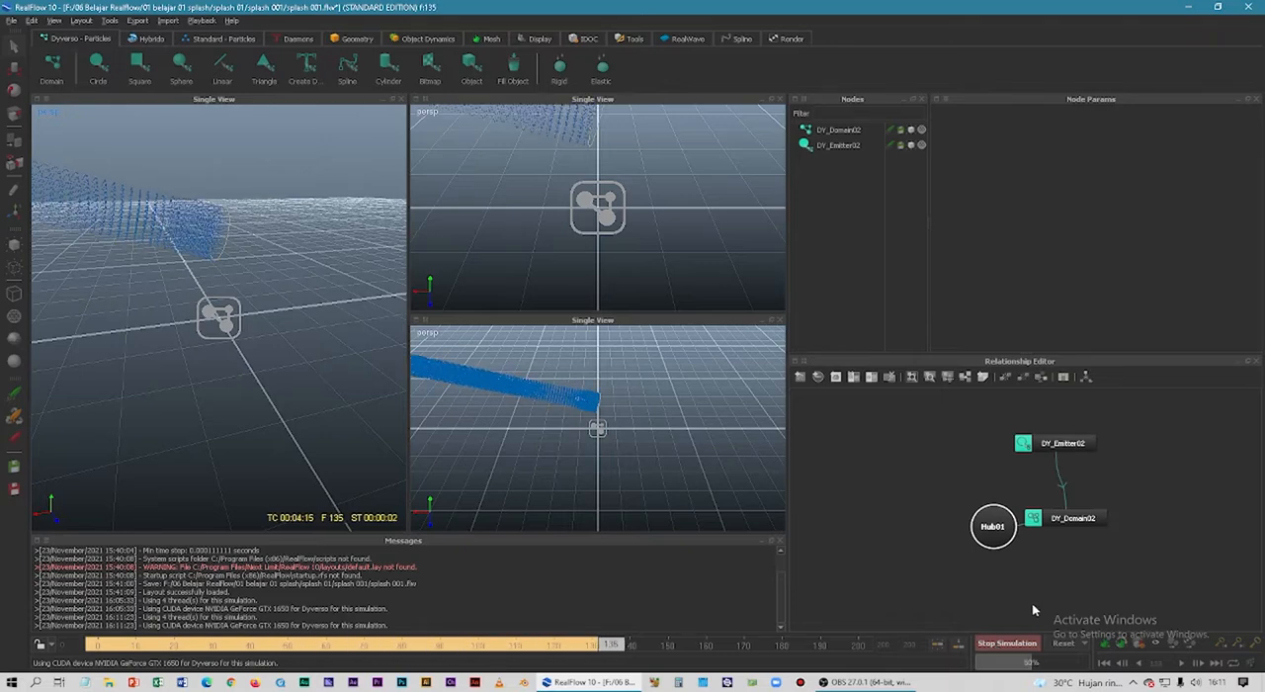
{"action": "left_click", "coordinate": [1007, 643]}
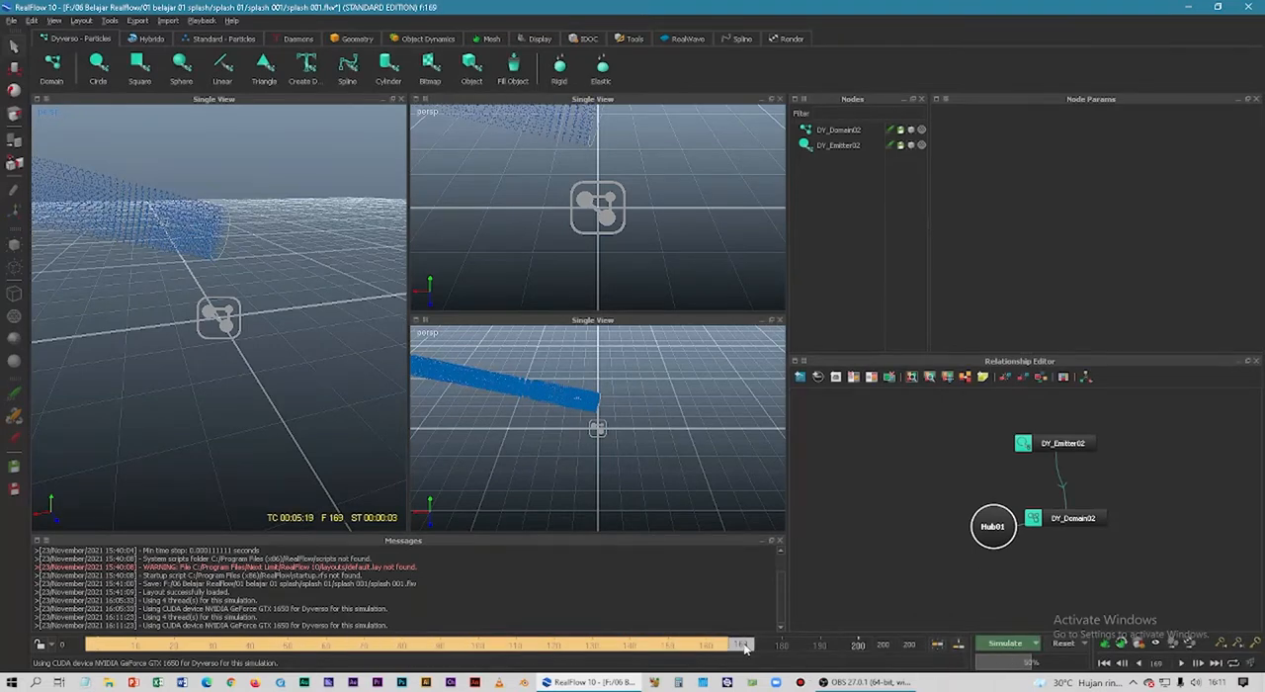
{"action": "left_click", "coordinate": [385, 647]}
Set the last frame of the timeline to 1000.
{"action": "left_click_drag", "start_coordinate": [385, 652], "coordinate": [877, 650]}
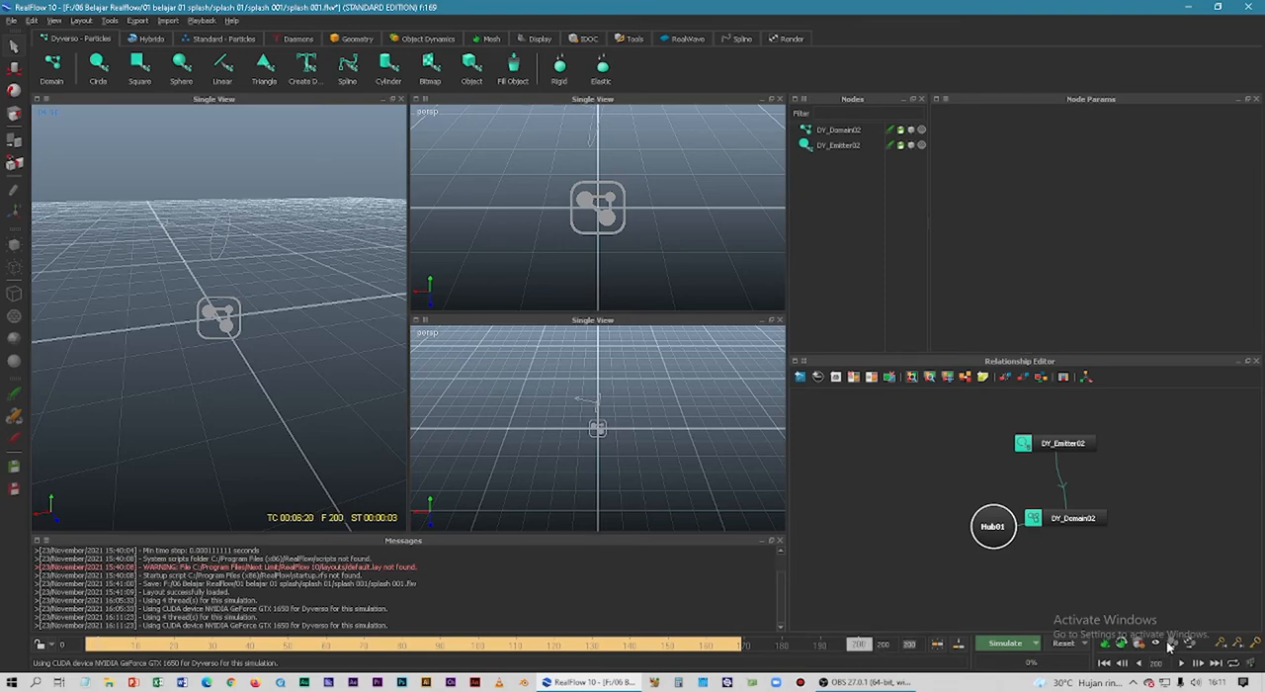
{"action": "type", "text": "1000"}
{"action": "key", "text": "Return"}
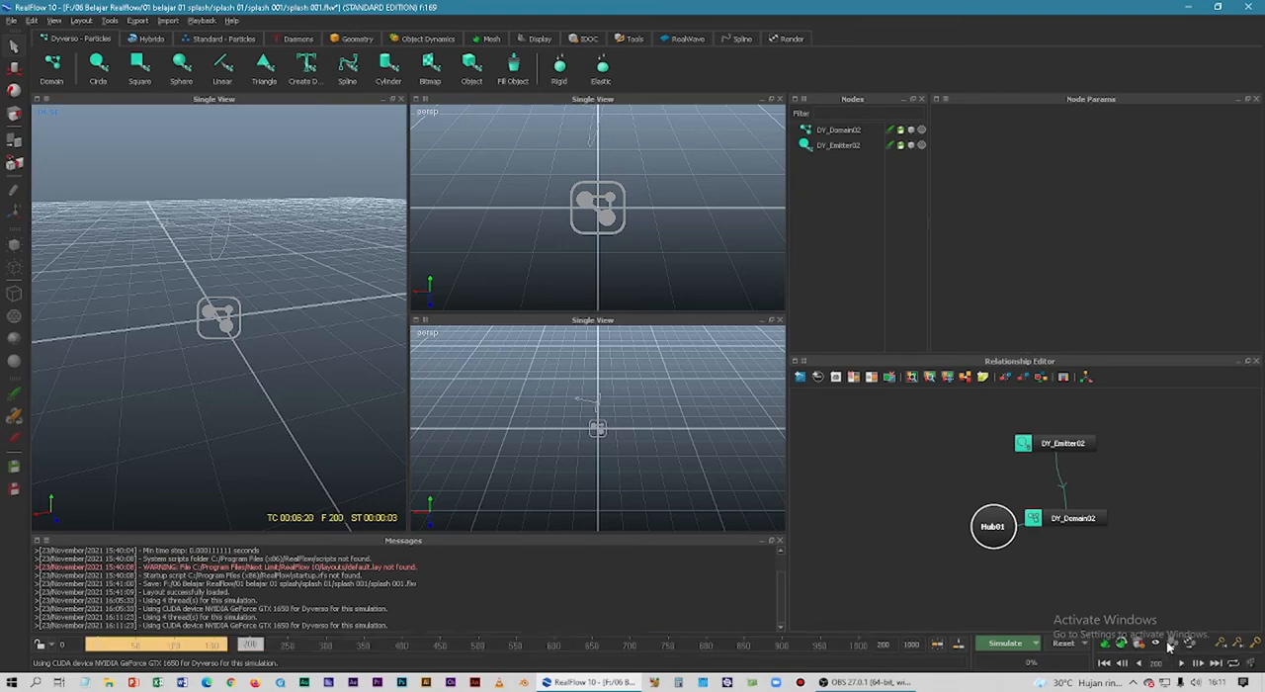
Scrub through the early simulated frames to examine how the particles leave the emitter.
{"action": "left_click", "coordinate": [144, 647]}
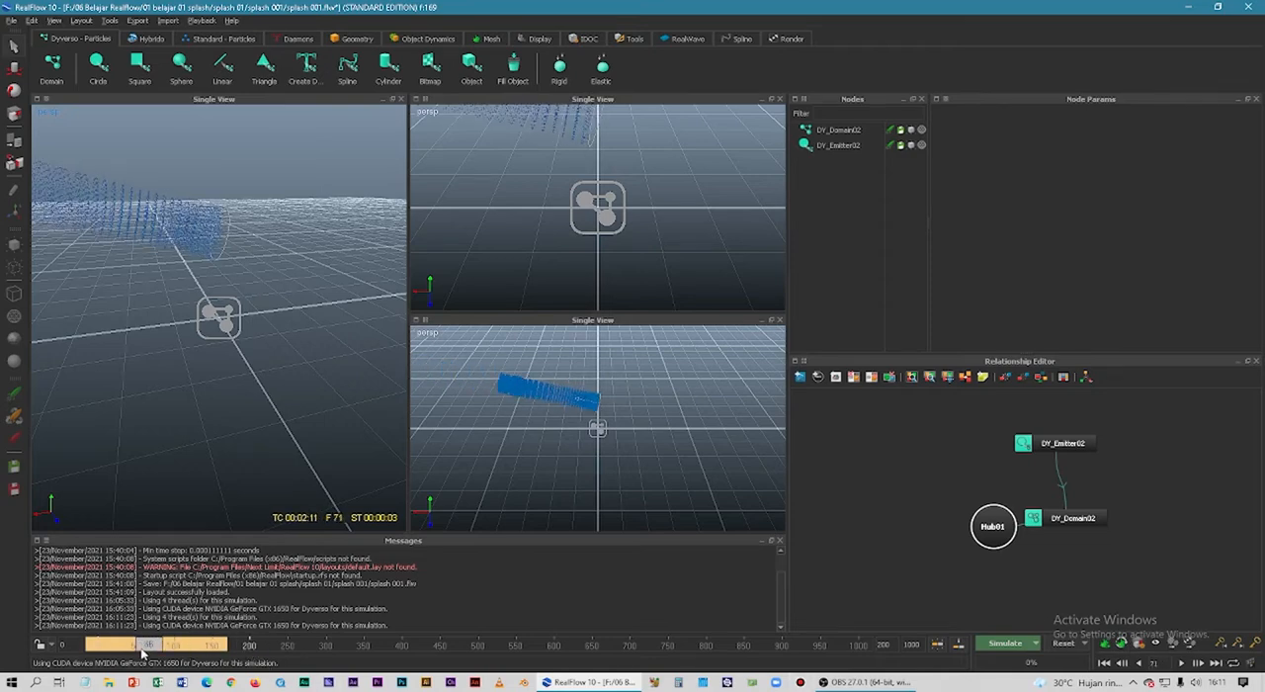
{"action": "mouse_move", "coordinate": [143, 649]}
{"action": "left_mouse_down"}
{"action": "mouse_move", "coordinate": [96, 650]}
{"action": "mouse_move", "coordinate": [119, 647]}
{"action": "left_mouse_up"}
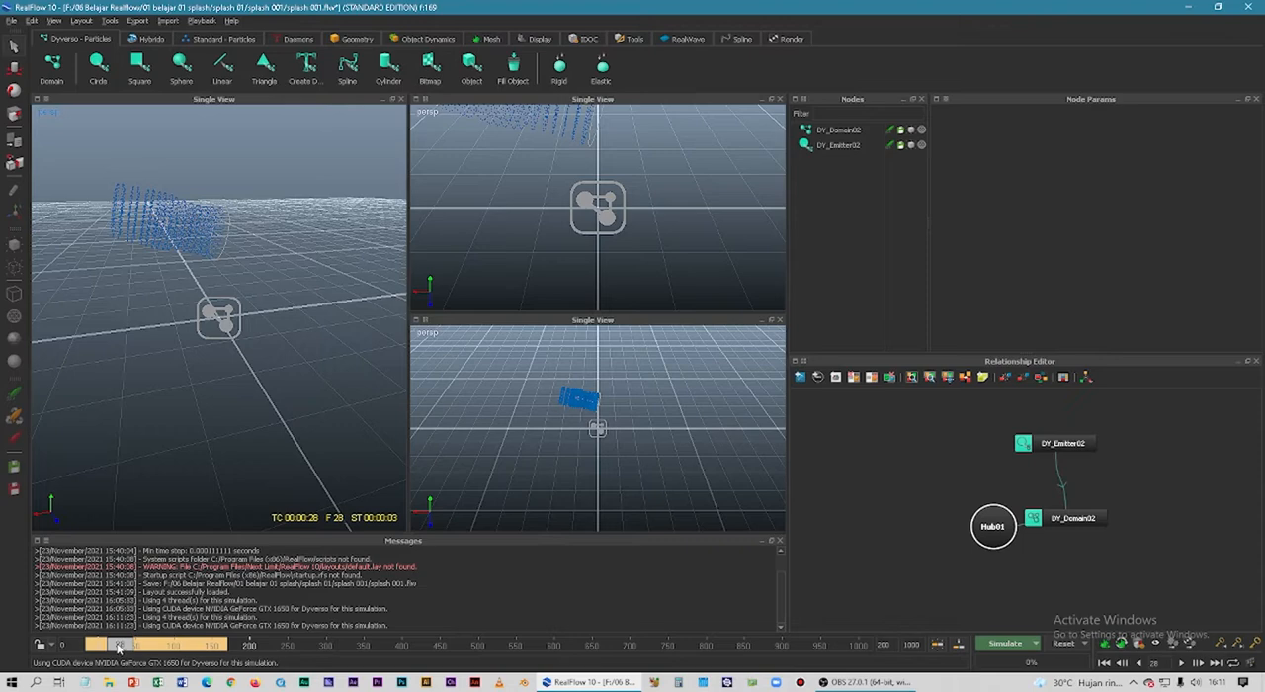
{"action": "mouse_move", "coordinate": [118, 647]}
{"action": "left_mouse_down"}
{"action": "mouse_move", "coordinate": [142, 655]}
{"action": "mouse_move", "coordinate": [116, 660]}
{"action": "left_mouse_up"}
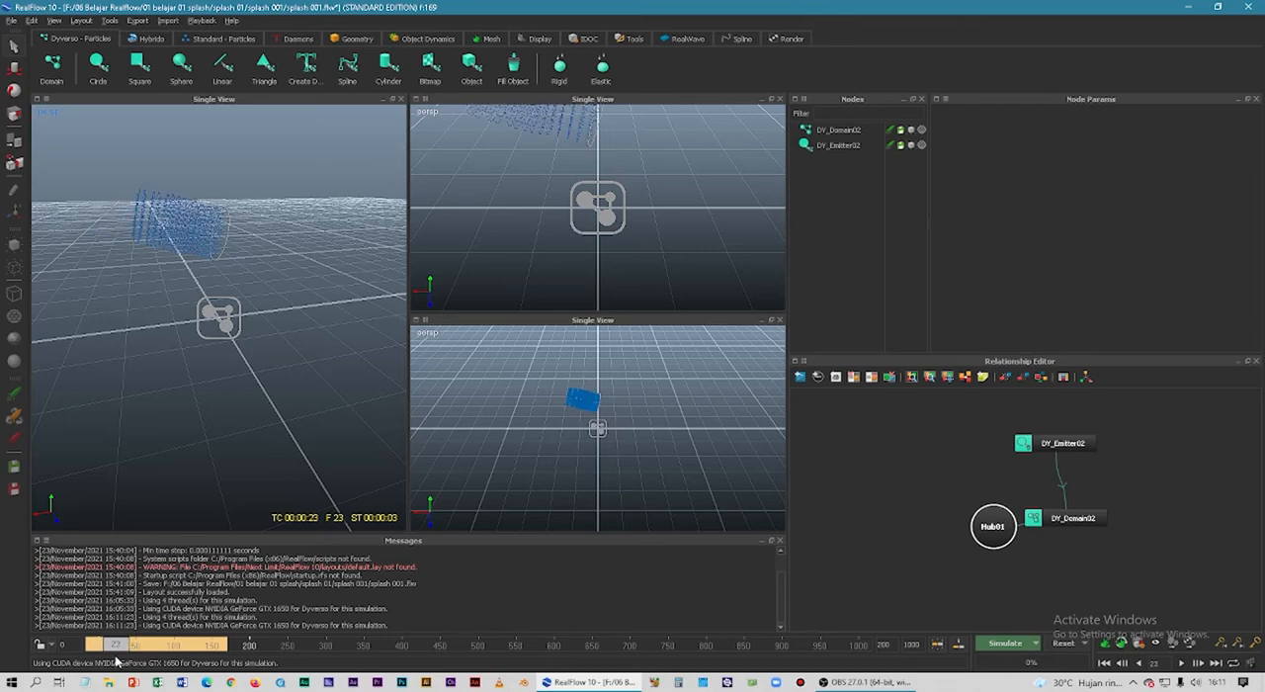
Reset the simulation to frame 0 and discard all simulated data.
{"action": "left_click", "coordinate": [1064, 648]}
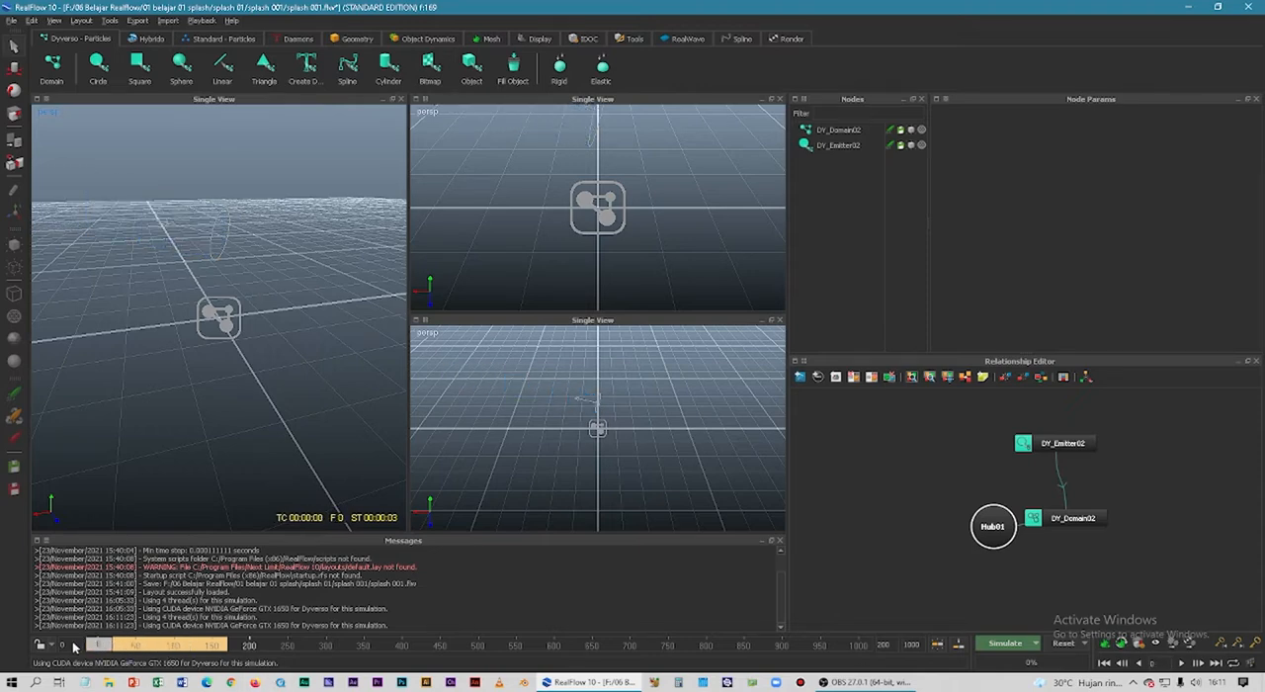
{"action": "left_click", "coordinate": [1067, 644]}
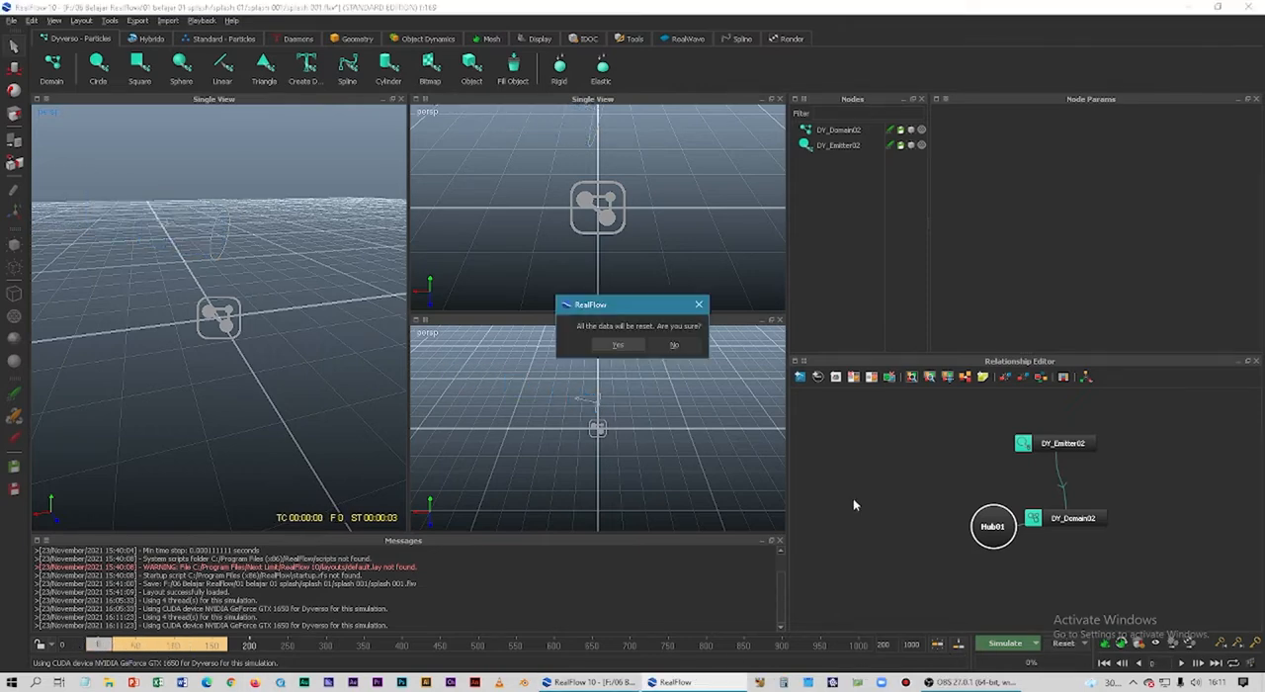
{"action": "left_click", "coordinate": [617, 345]}
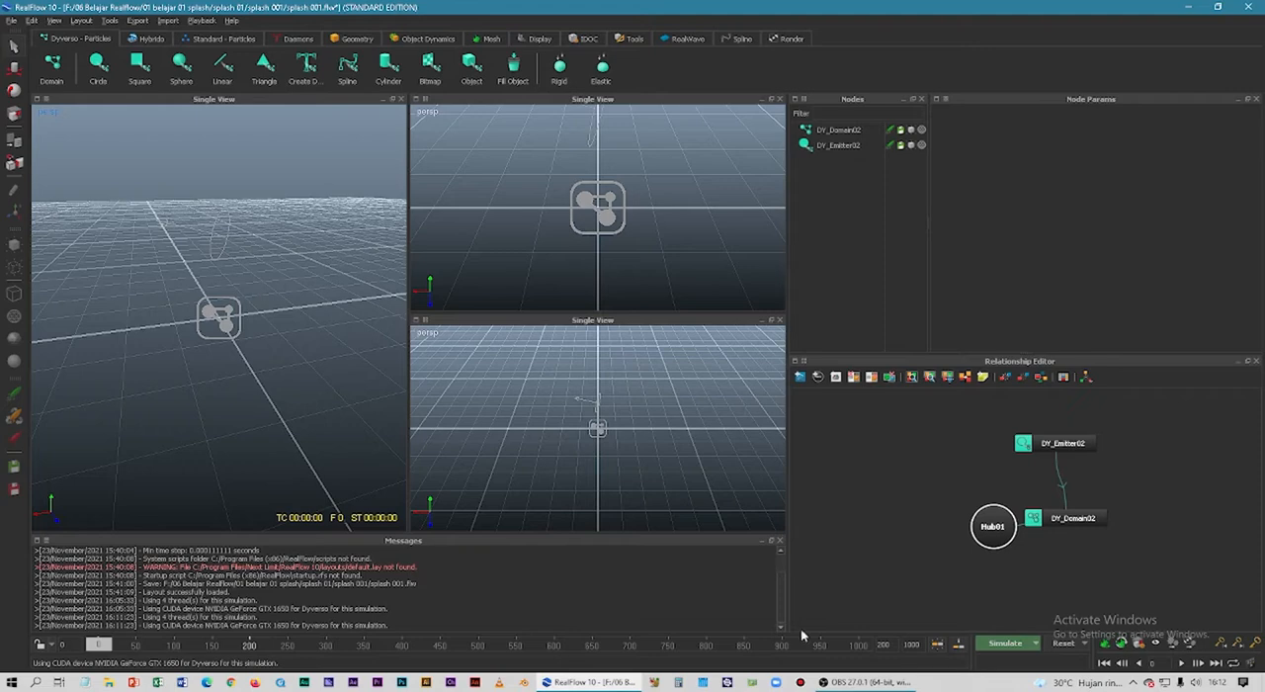
Add a DSpline daemon to the scene and raise it to the emitter's height, about 1.84 in Y.
{"action": "left_click", "coordinate": [221, 236]}
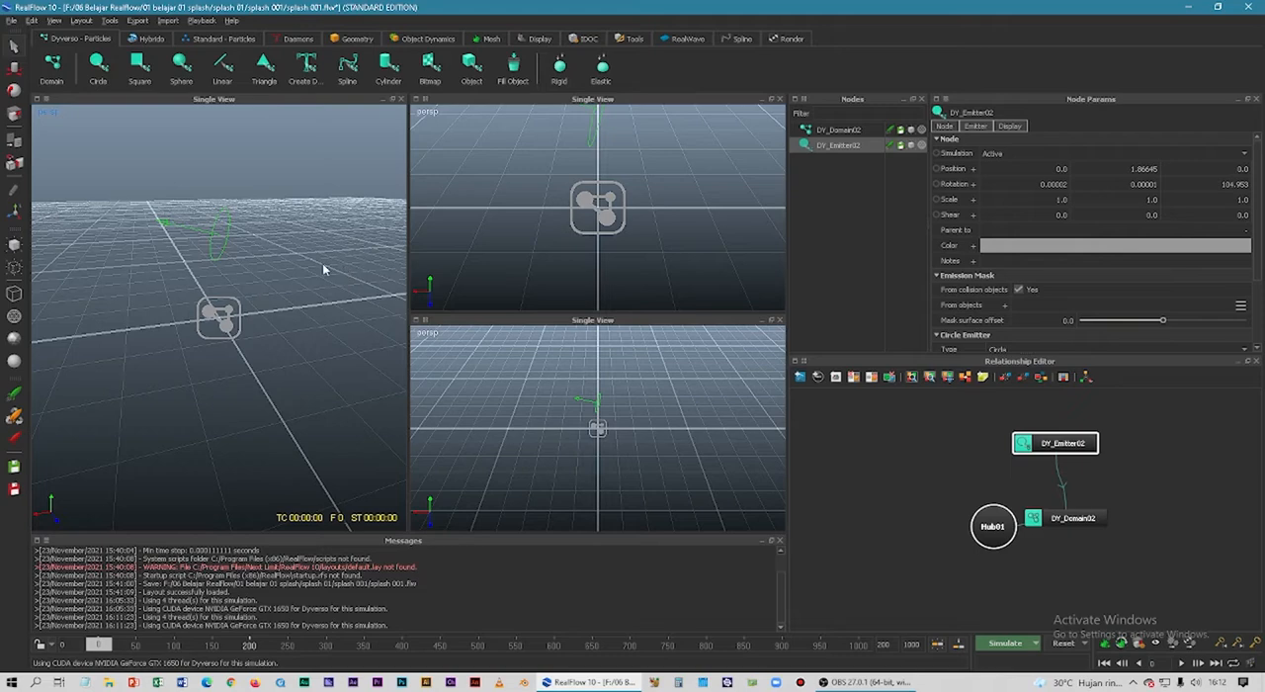
{"action": "left_click", "coordinate": [284, 40]}
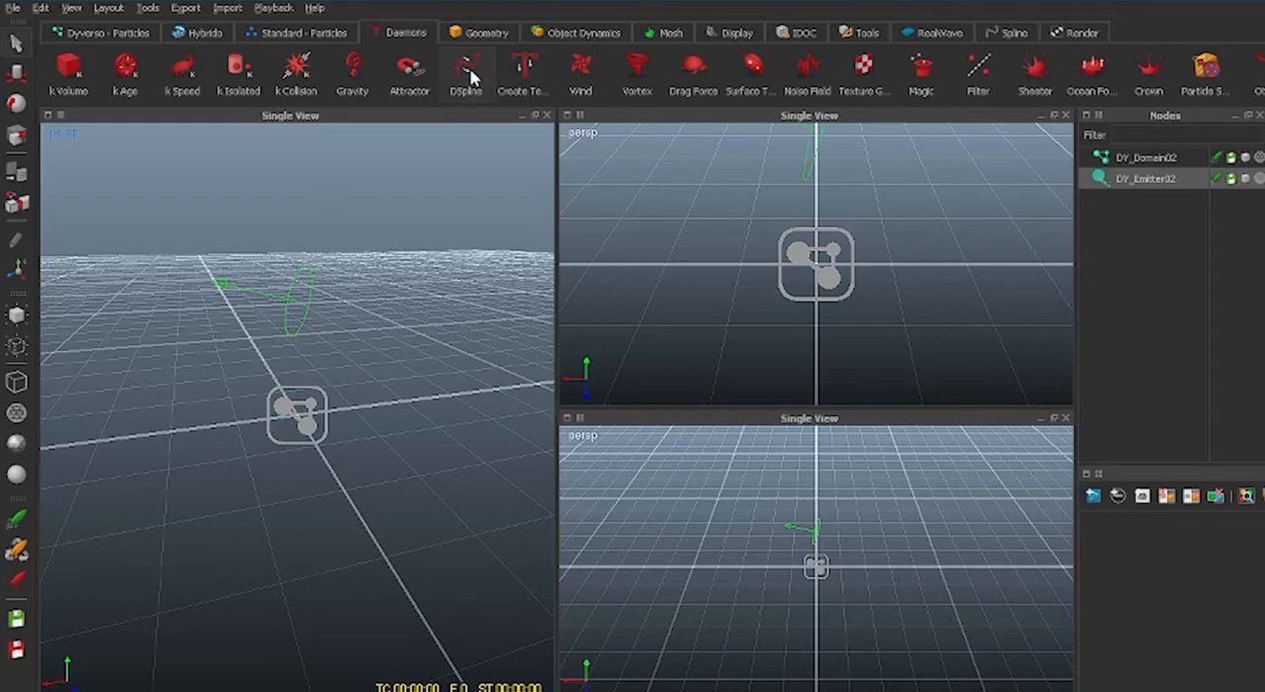
{"action": "left_click", "coordinate": [472, 77]}
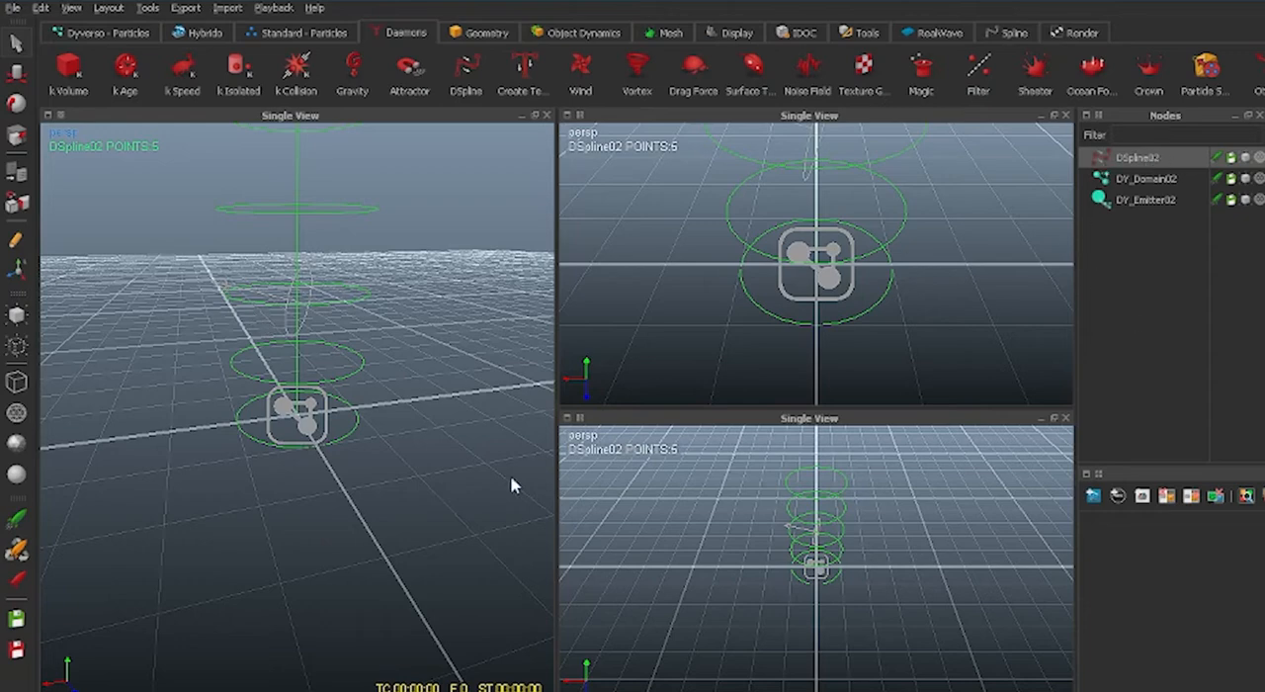
{"action": "left_click", "coordinate": [17, 75]}
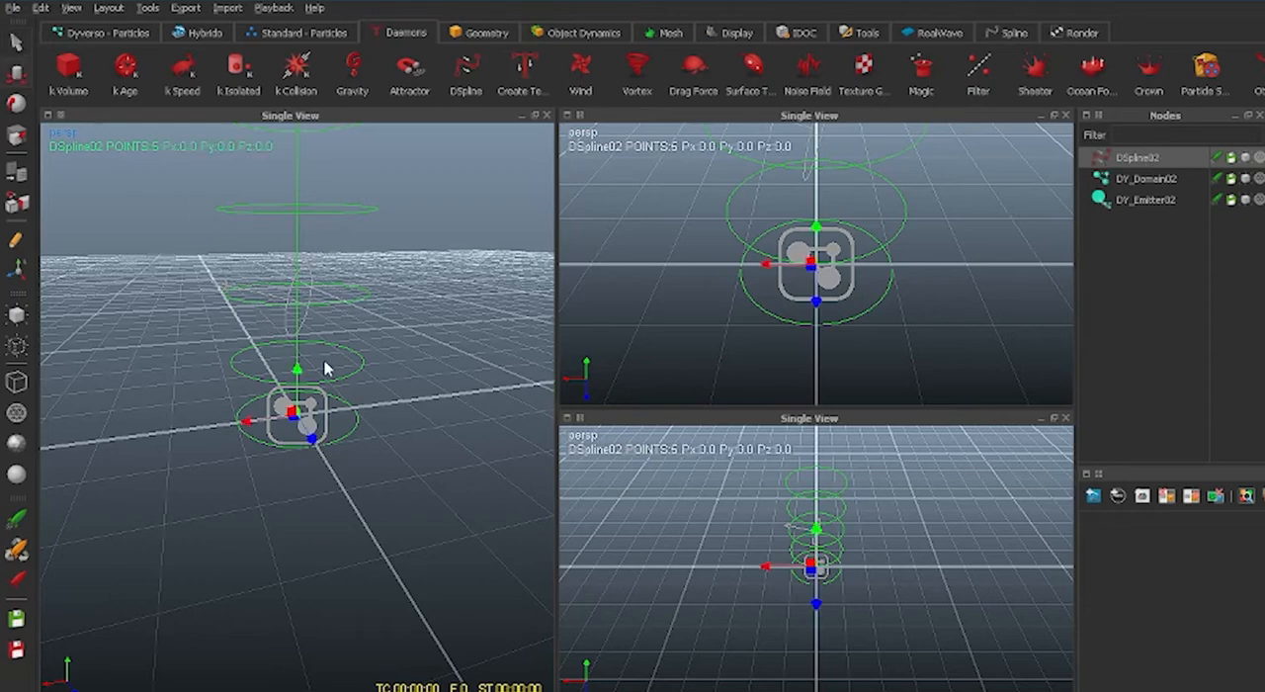
{"action": "left_click_drag", "start_coordinate": [298, 375], "coordinate": [302, 243]}
Rotate the DSpline to follow the emitter's direction and shift it along its axis to about X 0.30, Y 1.92.
{"action": "left_click_drag", "start_coordinate": [270, 480], "coordinate": [346, 506], "text": "alt"}
{"action": "left_click", "coordinate": [16, 107]}
{"action": "left_click_drag", "start_coordinate": [260, 333], "coordinate": [239, 416]}
{"action": "left_click_drag", "start_coordinate": [263, 525], "coordinate": [48, 172], "text": "alt"}
{"action": "left_click", "coordinate": [15, 76]}
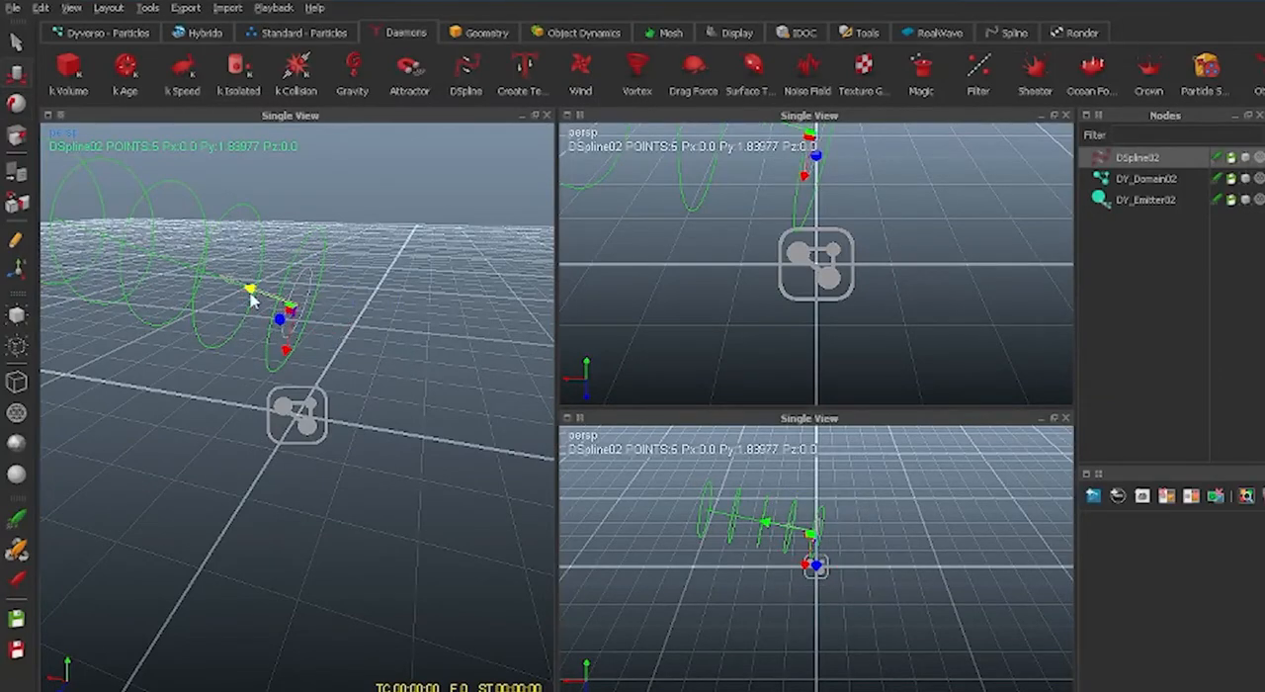
{"action": "left_click_drag", "start_coordinate": [249, 297], "coordinate": [540, 436]}
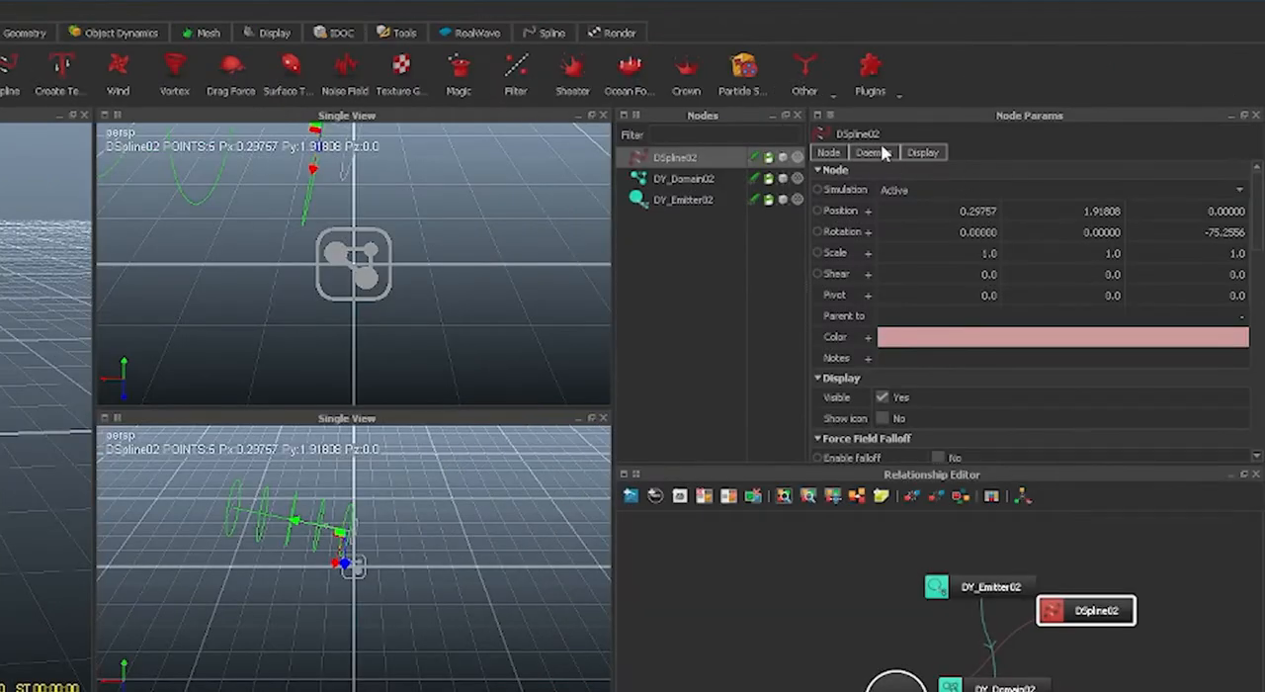
Turn on control point editing for the DSpline and widen the main perspective viewport.
{"action": "left_click", "coordinate": [880, 154]}
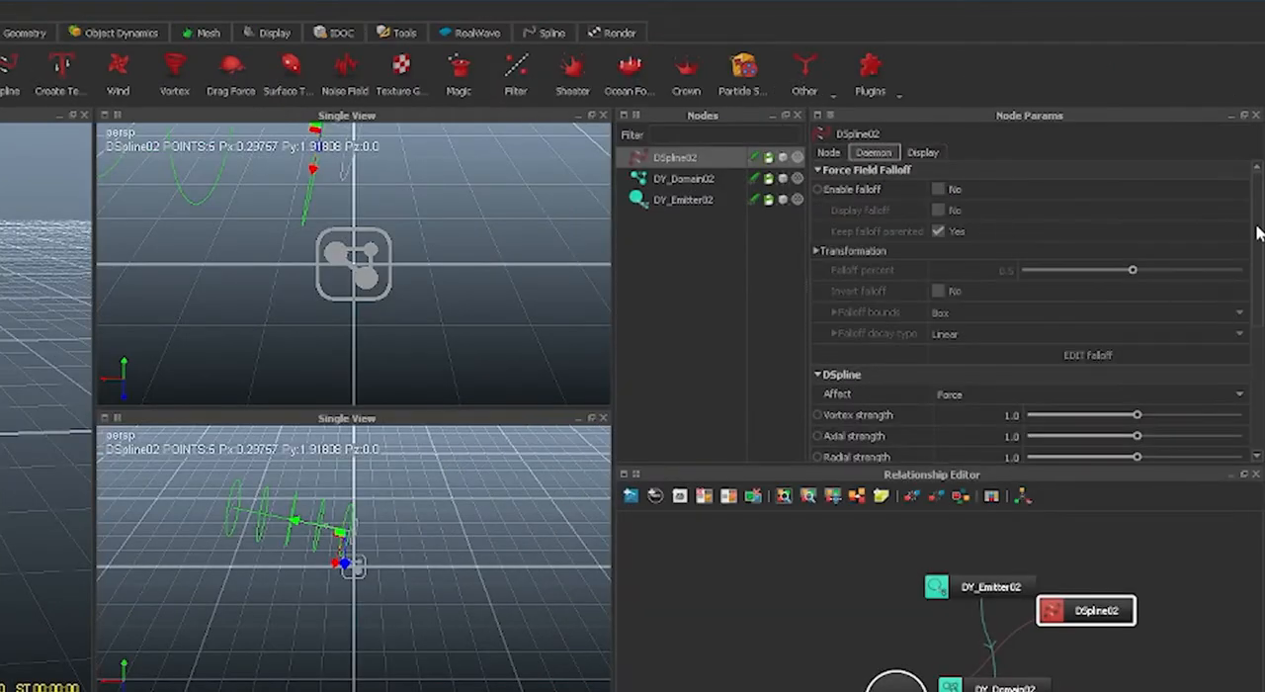
{"action": "left_click_drag", "start_coordinate": [1258, 227], "coordinate": [1241, 358]}
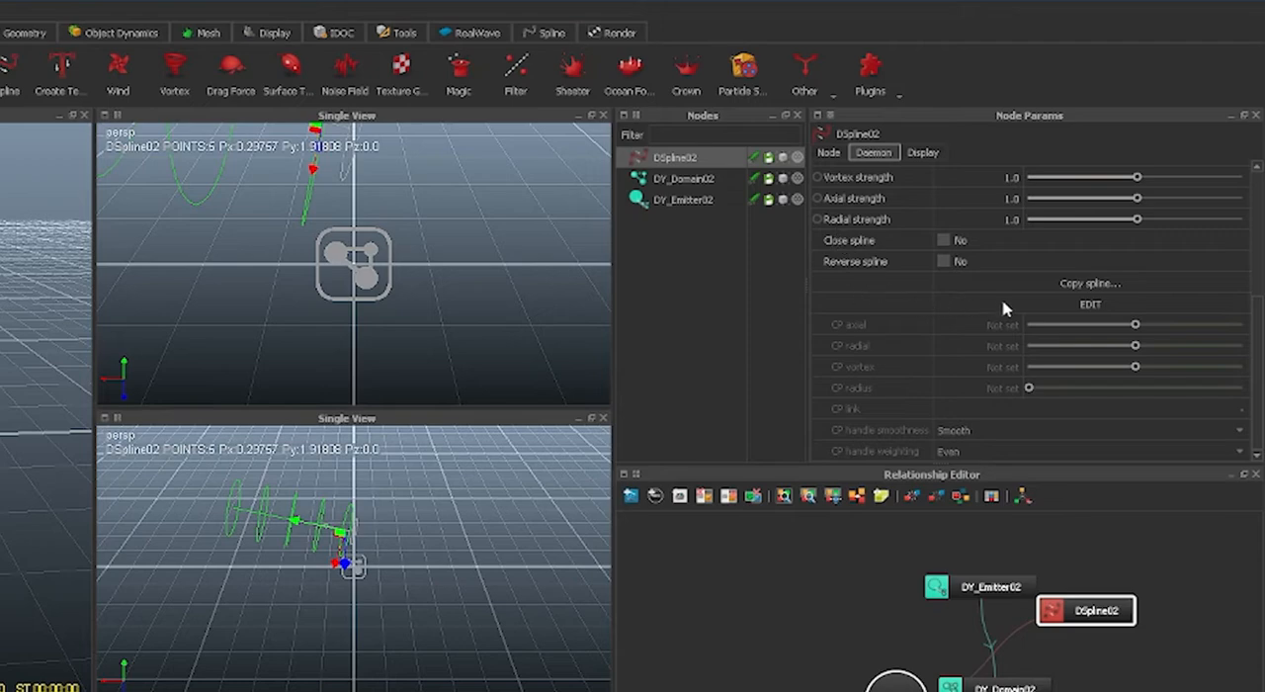
{"action": "left_click", "coordinate": [1087, 305]}
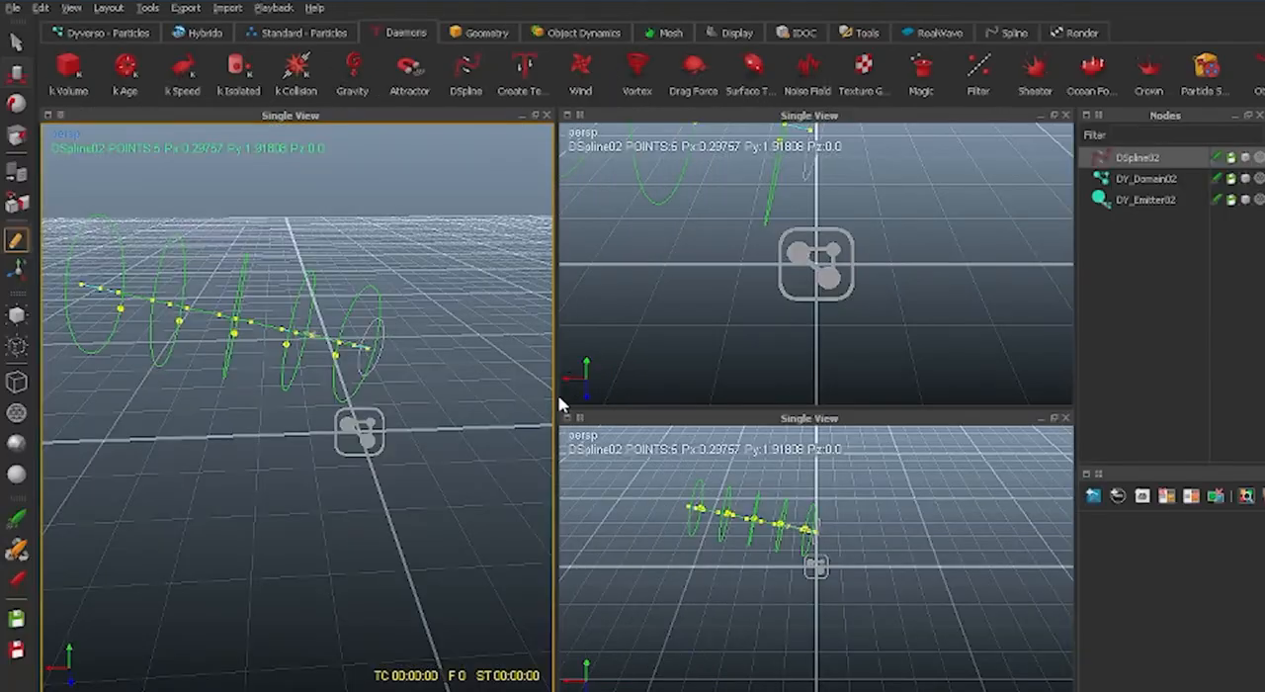
{"action": "left_click_drag", "start_coordinate": [557, 361], "coordinate": [720, 362]}
{"action": "middle_click_drag", "start_coordinate": [550, 381], "coordinate": [680, 535], "text": "alt"}
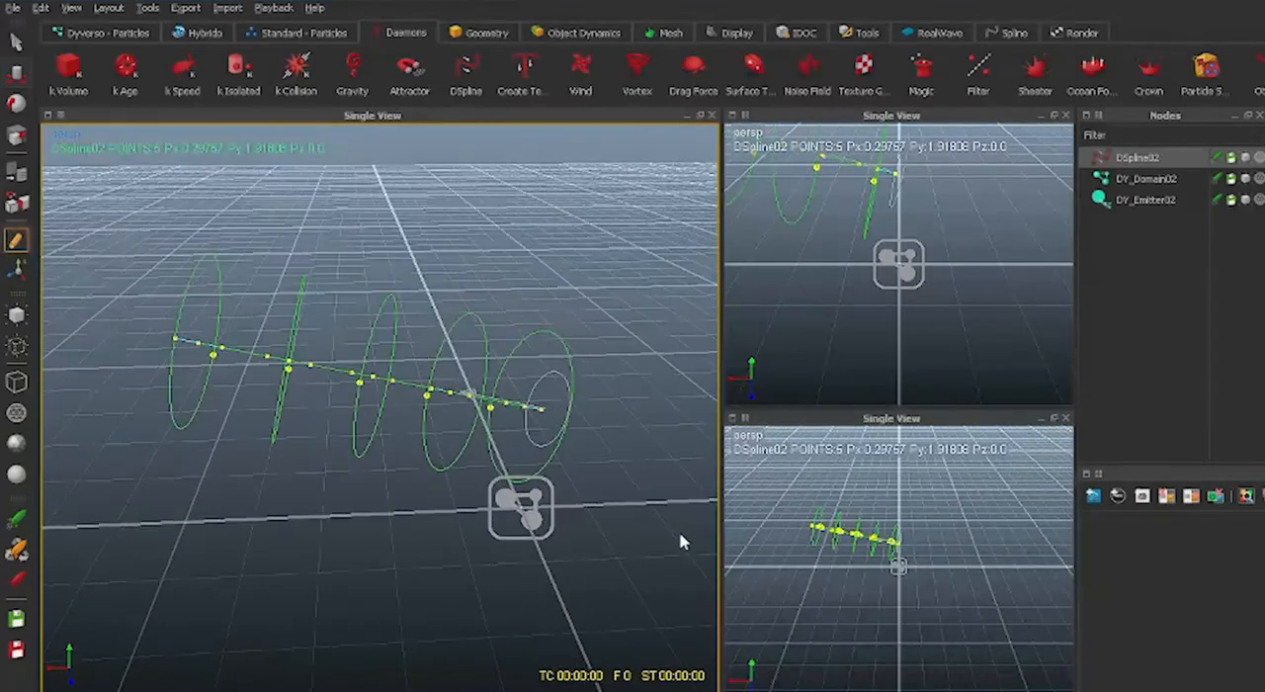
{"action": "left_click_drag", "start_coordinate": [375, 524], "coordinate": [455, 518], "text": "alt"}
{"action": "left_click_drag", "start_coordinate": [534, 515], "coordinate": [452, 556], "text": "alt"}
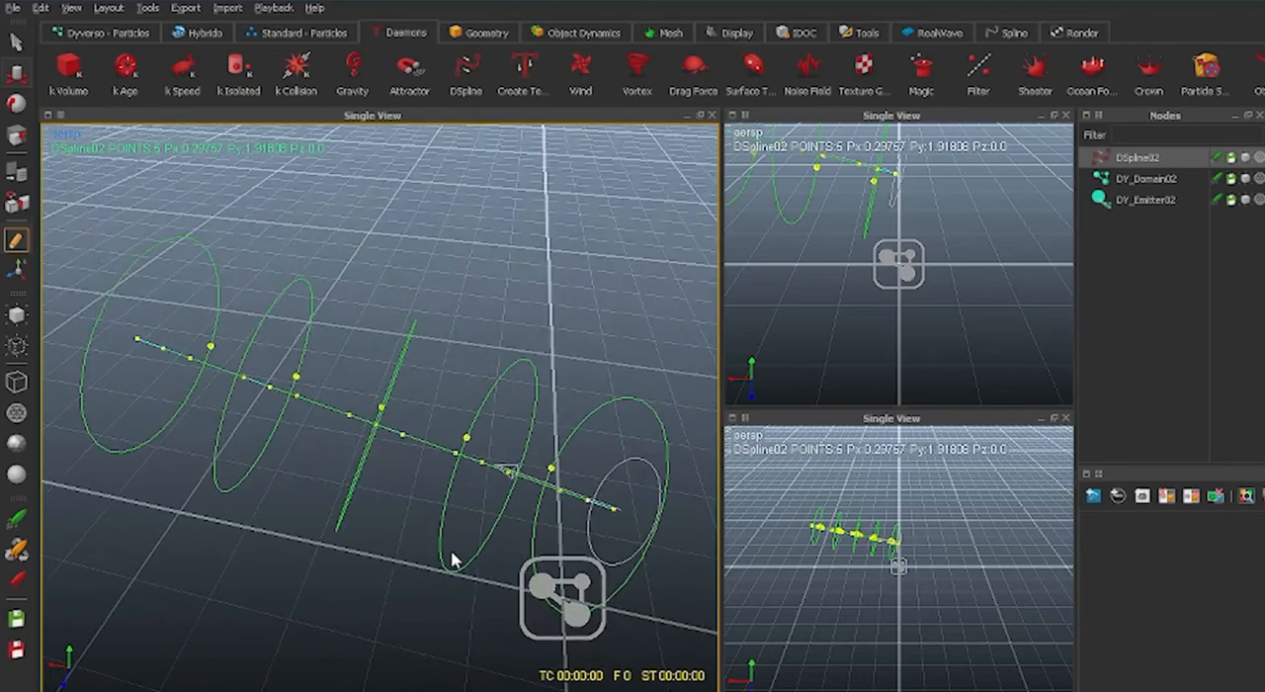
Select the four DSpline control points beyond the one at the emitter and shift them together along the spline, away from the emitter.
{"action": "left_click", "coordinate": [587, 504]}
{"action": "left_click_drag", "start_coordinate": [402, 523], "coordinate": [430, 484], "text": "alt"}
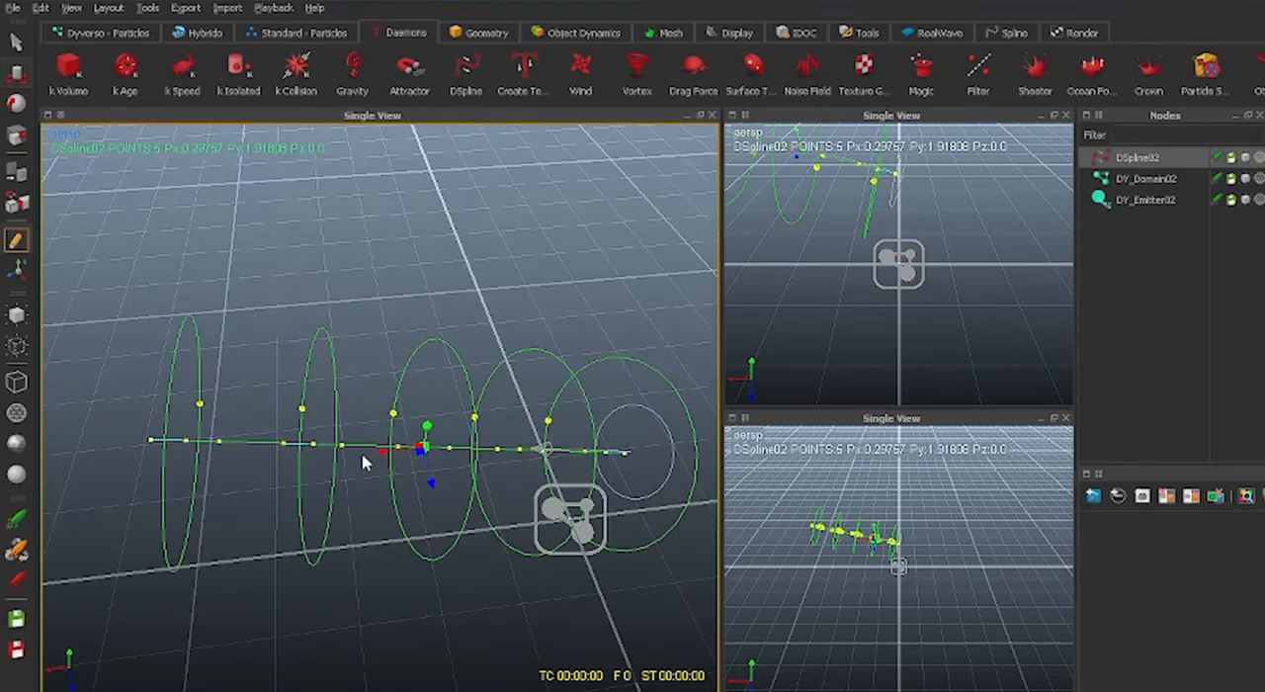
{"action": "key", "text": "super"}
{"action": "left_click", "coordinate": [438, 273]}
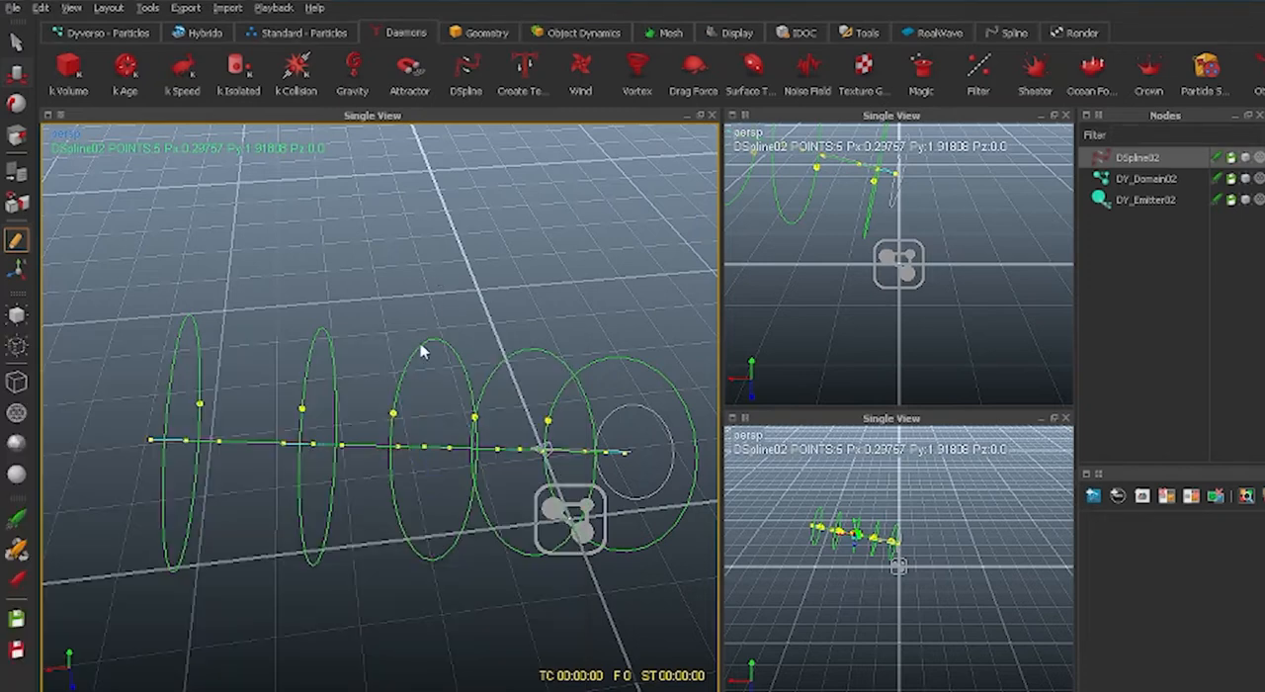
{"action": "left_click", "coordinate": [317, 444]}
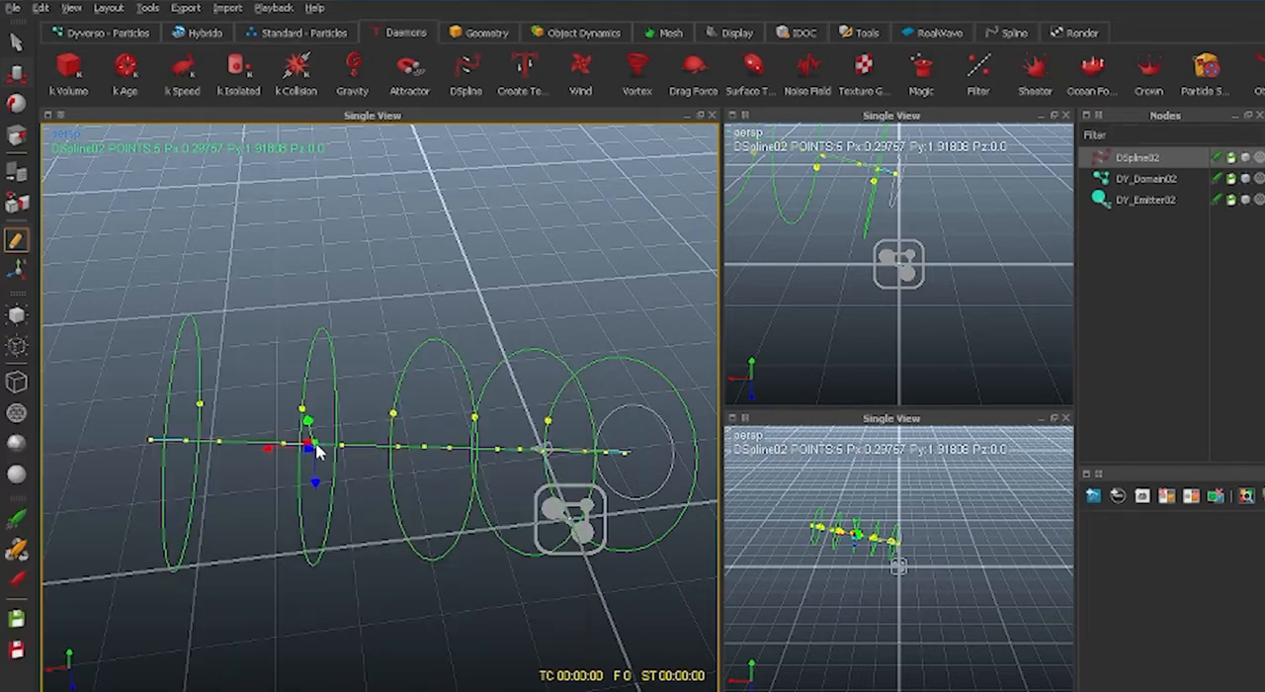
{"action": "left_click", "coordinate": [424, 448], "text": "shift"}
{"action": "left_click", "coordinate": [520, 451], "text": "shift"}
{"action": "left_click", "coordinate": [186, 441], "text": "shift"}
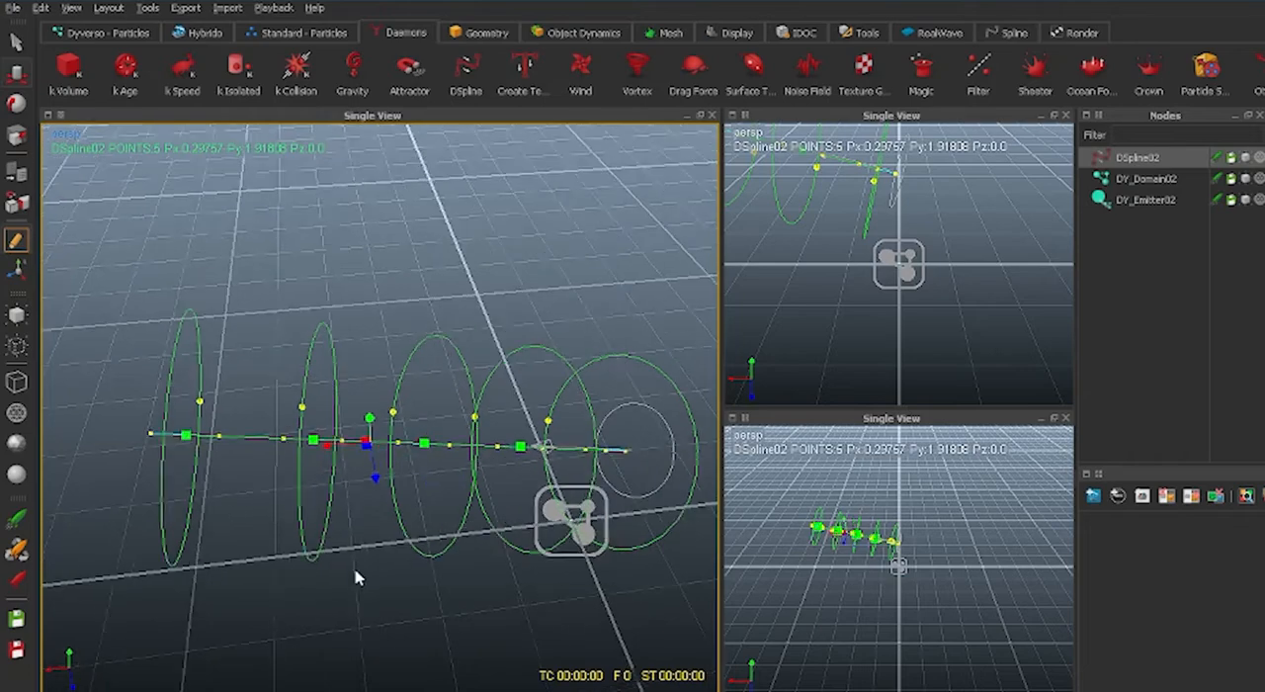
{"action": "left_click_drag", "start_coordinate": [355, 579], "coordinate": [363, 511], "text": "alt"}
{"action": "left_click_drag", "start_coordinate": [341, 341], "coordinate": [271, 278]}
{"action": "left_click_drag", "start_coordinate": [324, 419], "coordinate": [427, 577], "text": "alt"}
{"action": "left_click", "coordinate": [499, 560]}
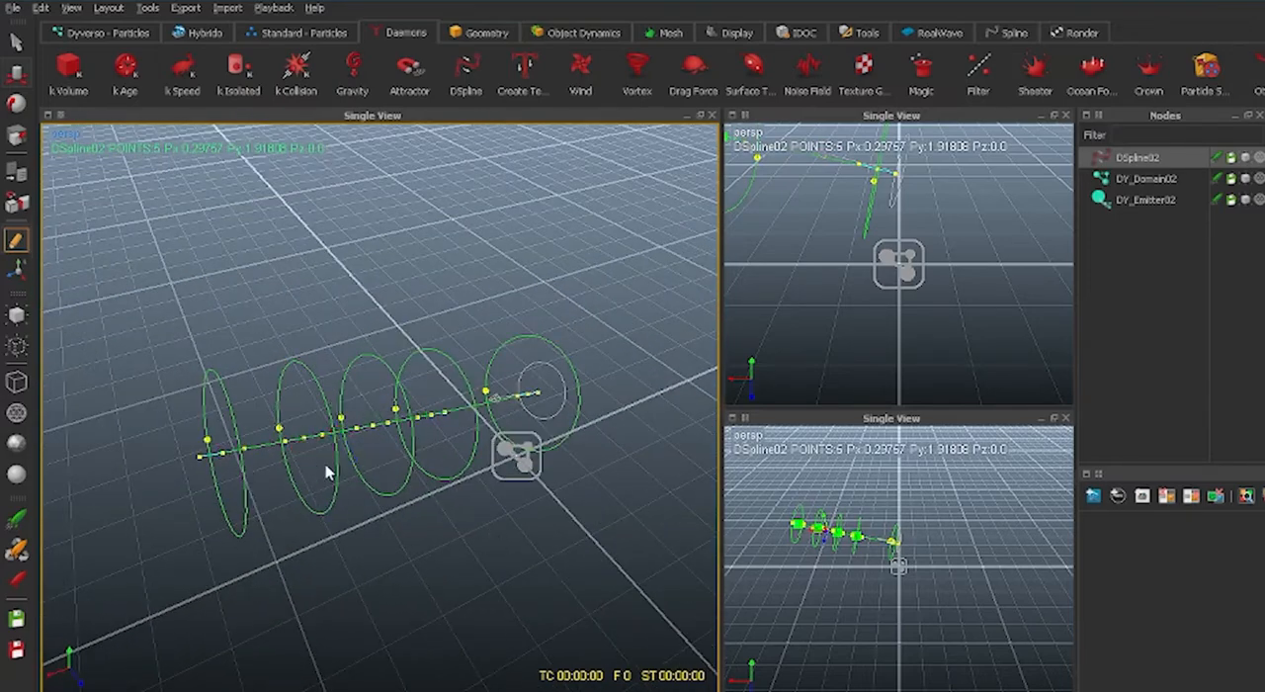
Pull the second and third control points from the emitter horizontally off the straight line to bend the spline.
{"action": "left_click", "coordinate": [437, 423]}
{"action": "left_click_drag", "start_coordinate": [445, 438], "coordinate": [482, 485]}
{"action": "left_click_drag", "start_coordinate": [375, 427], "coordinate": [480, 596]}
{"action": "left_click_drag", "start_coordinate": [597, 597], "coordinate": [550, 568], "text": "alt"}
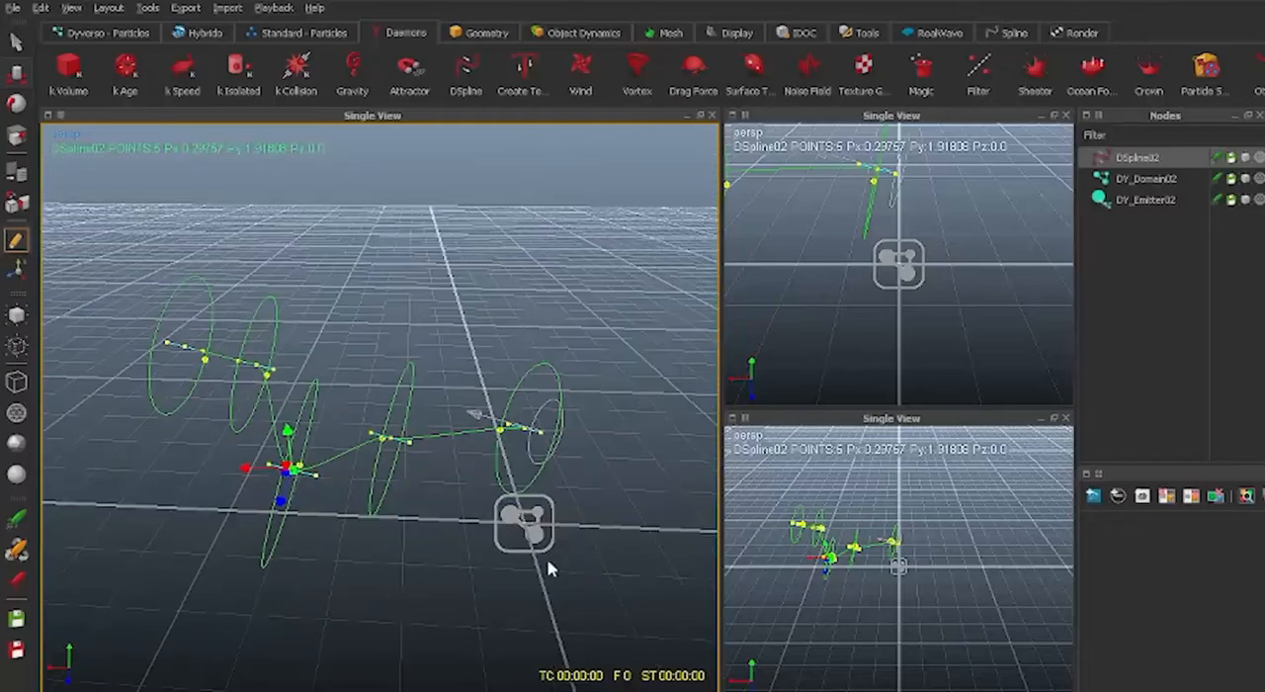
Set the two smaller viewports to the top view and the front view.
{"action": "left_click", "coordinate": [977, 586]}
{"action": "left_click", "coordinate": [751, 147]}
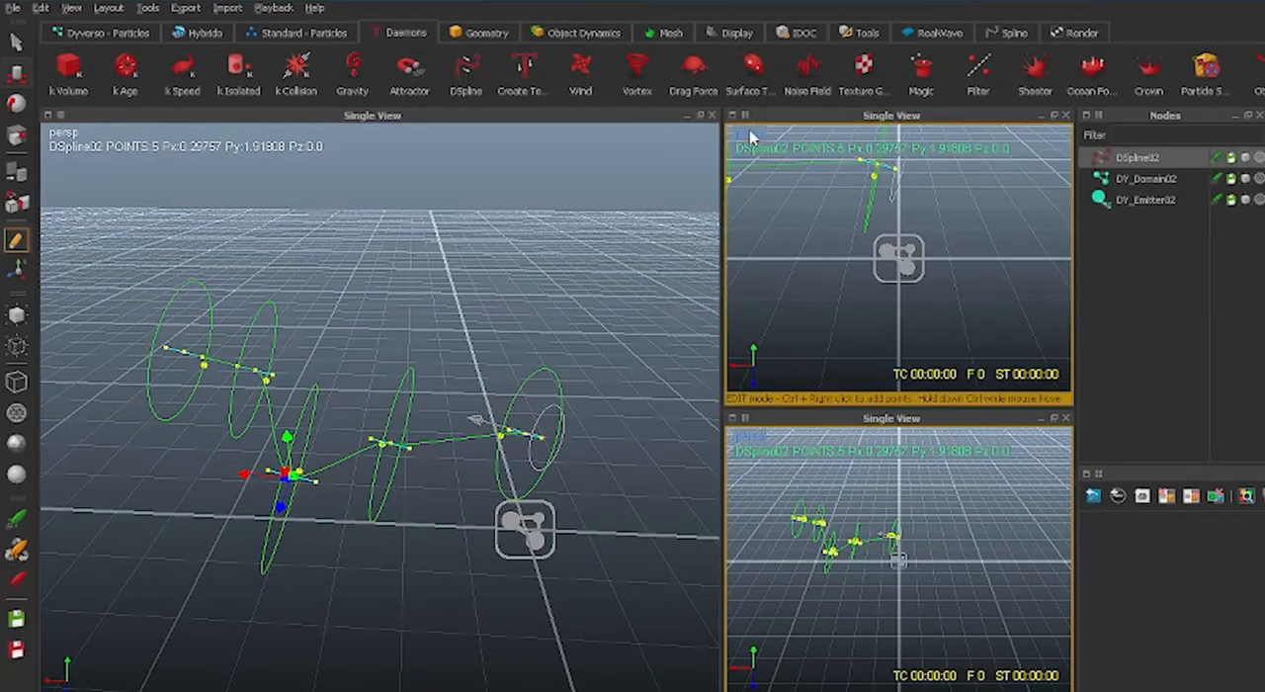
{"action": "right_click", "coordinate": [750, 132]}
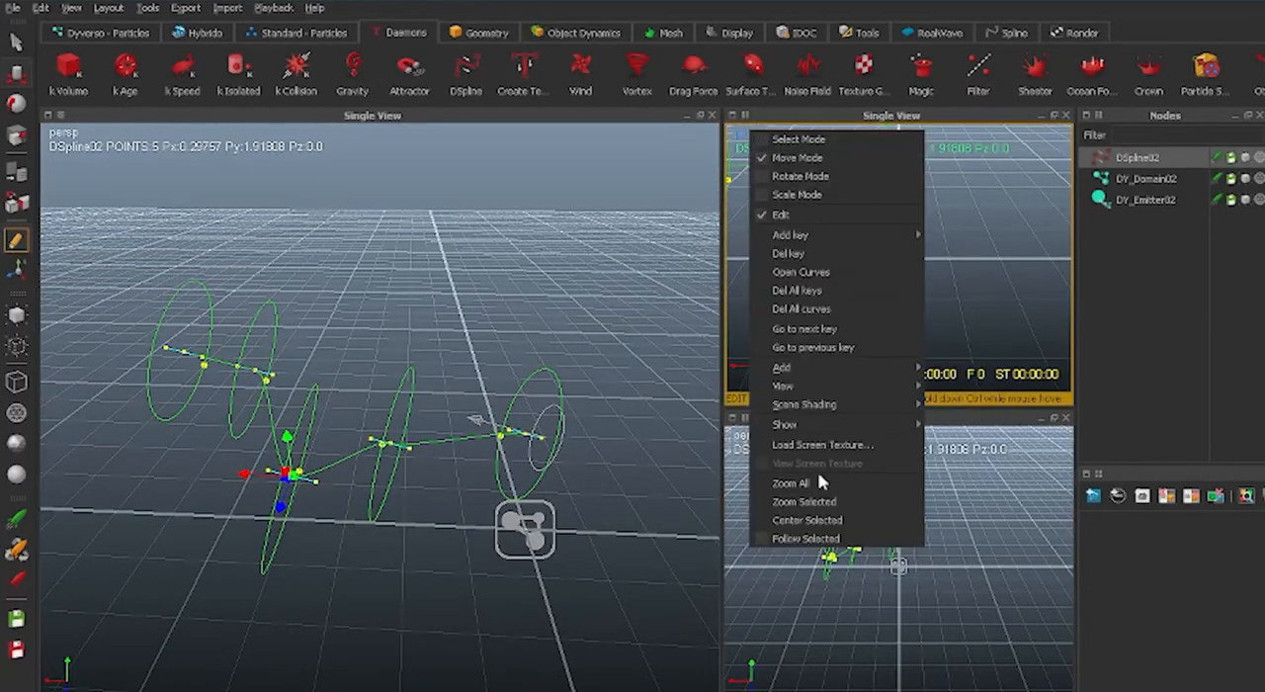
{"action": "mouse_move", "coordinate": [843, 389]}
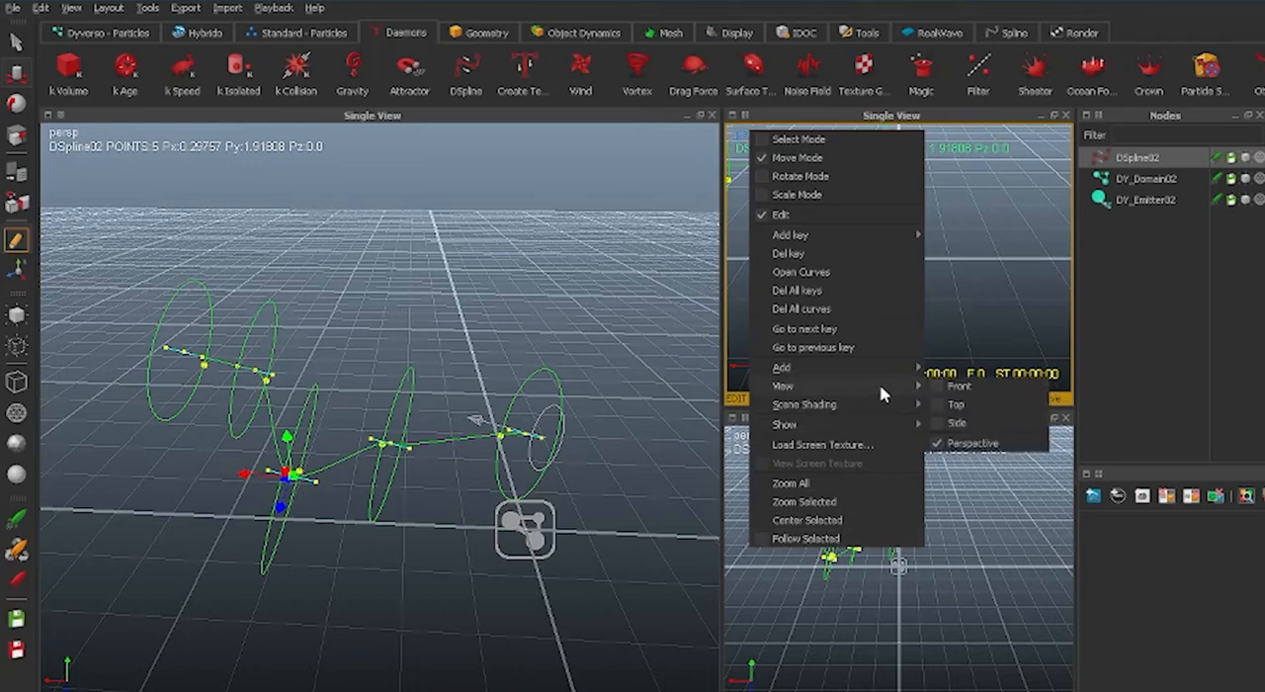
{"action": "left_click", "coordinate": [958, 404]}
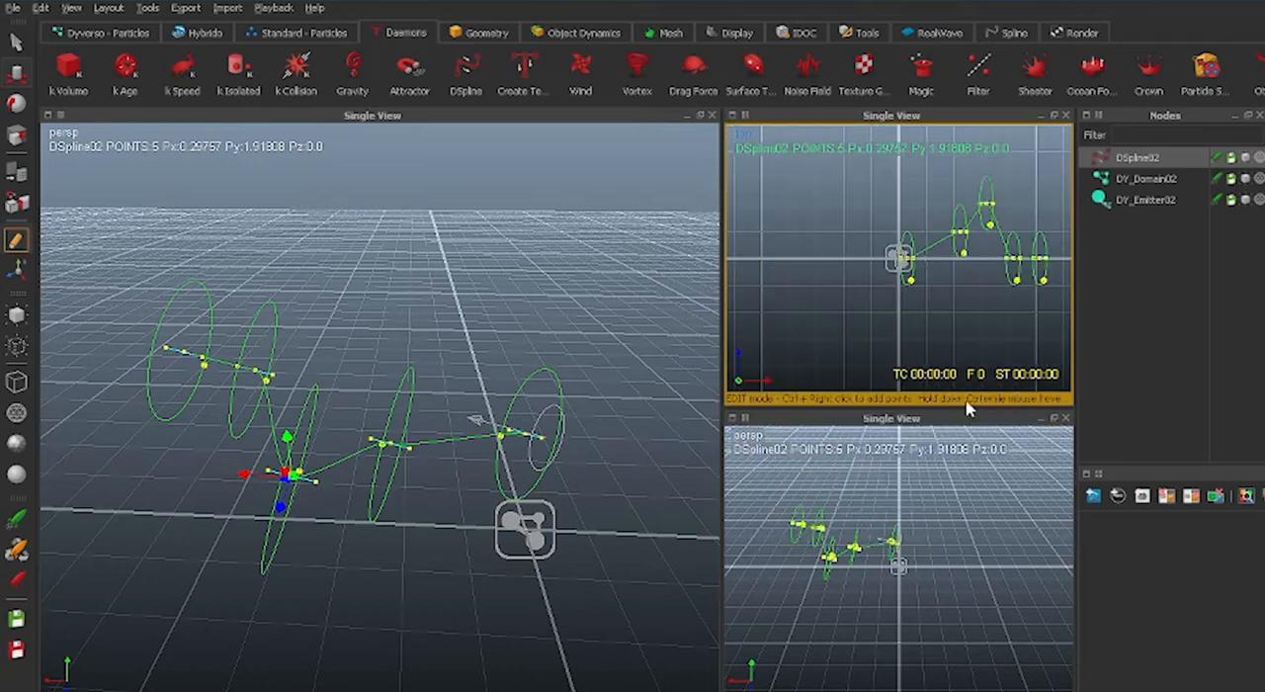
{"action": "middle_click_drag", "start_coordinate": [947, 294], "coordinate": [876, 314], "text": "alt"}
{"action": "left_click_drag", "start_coordinate": [879, 613], "coordinate": [926, 609], "text": "alt"}
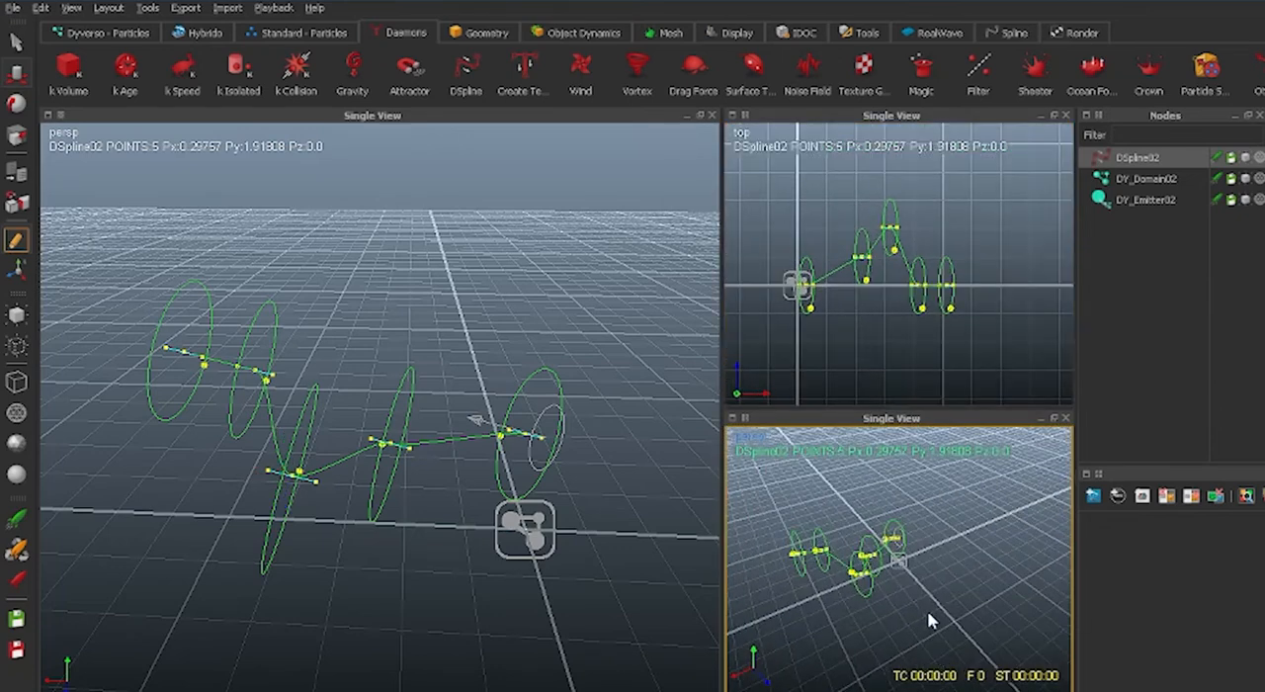
{"action": "right_click", "coordinate": [743, 446]}
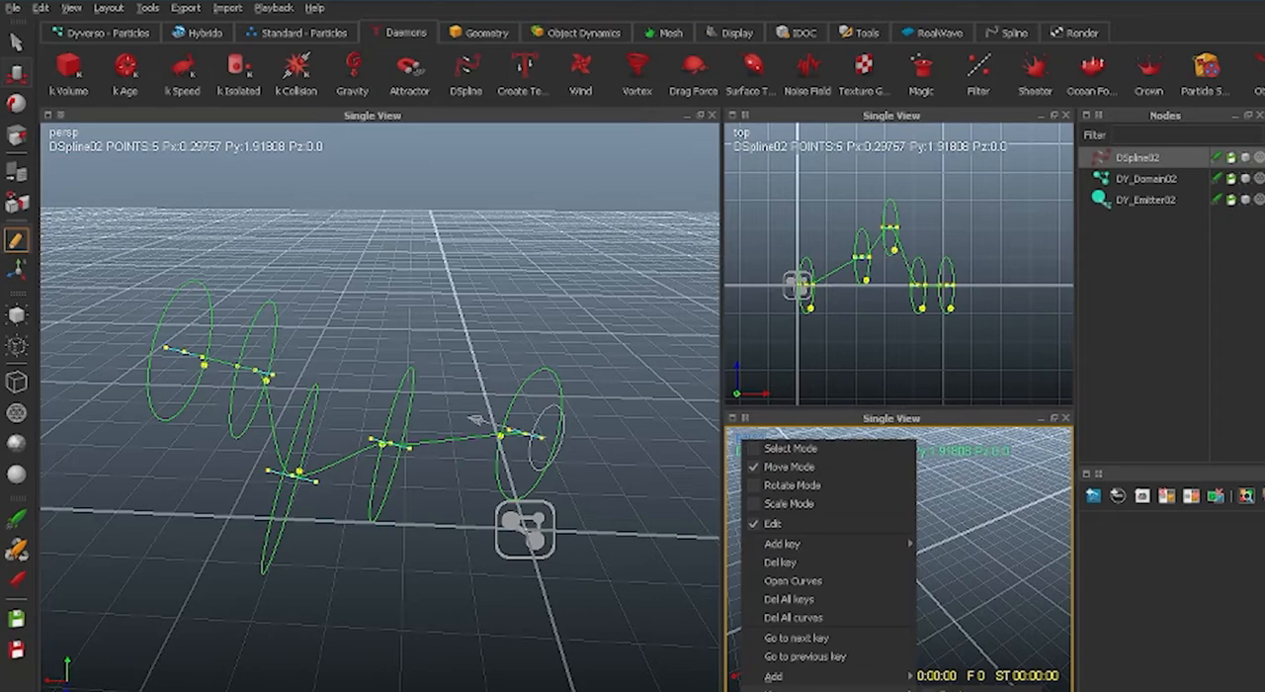
{"action": "left_click", "coordinate": [938, 689]}
Pull the fourth control point from the emitter sideways, extending the bend beyond the third point.
{"action": "left_click", "coordinate": [417, 597]}
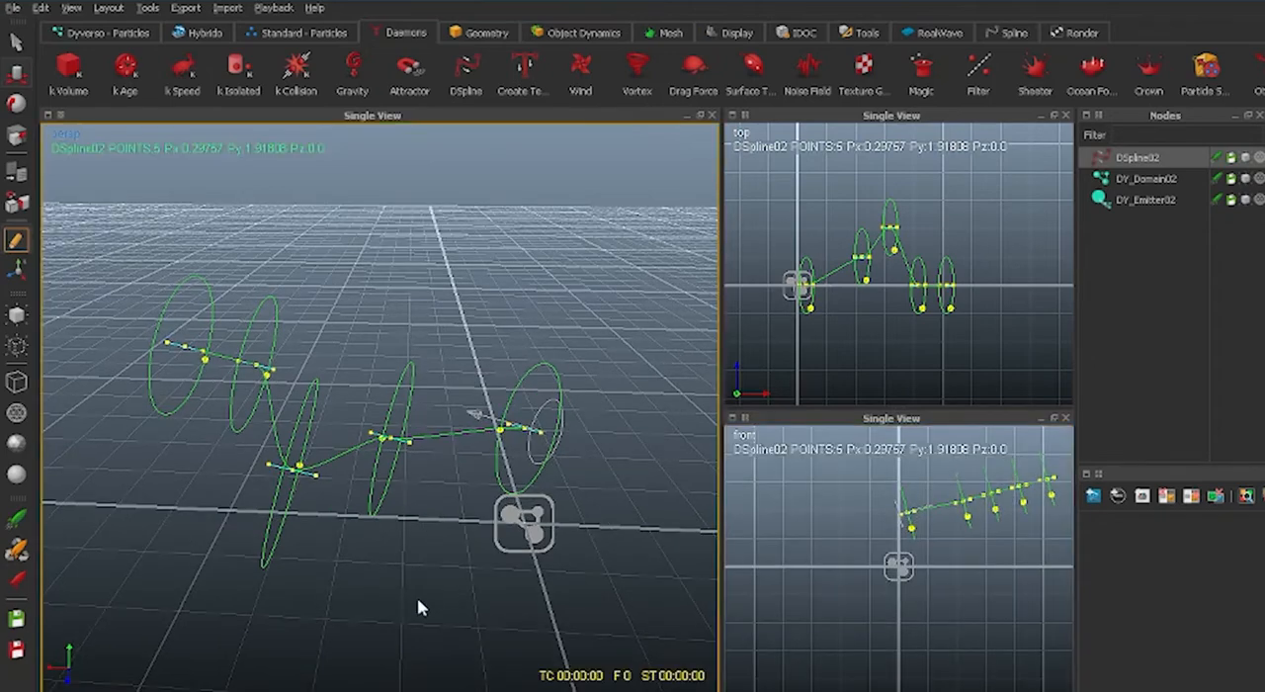
{"action": "left_click_drag", "start_coordinate": [363, 604], "coordinate": [350, 463], "text": "alt"}
{"action": "left_click", "coordinate": [334, 444]}
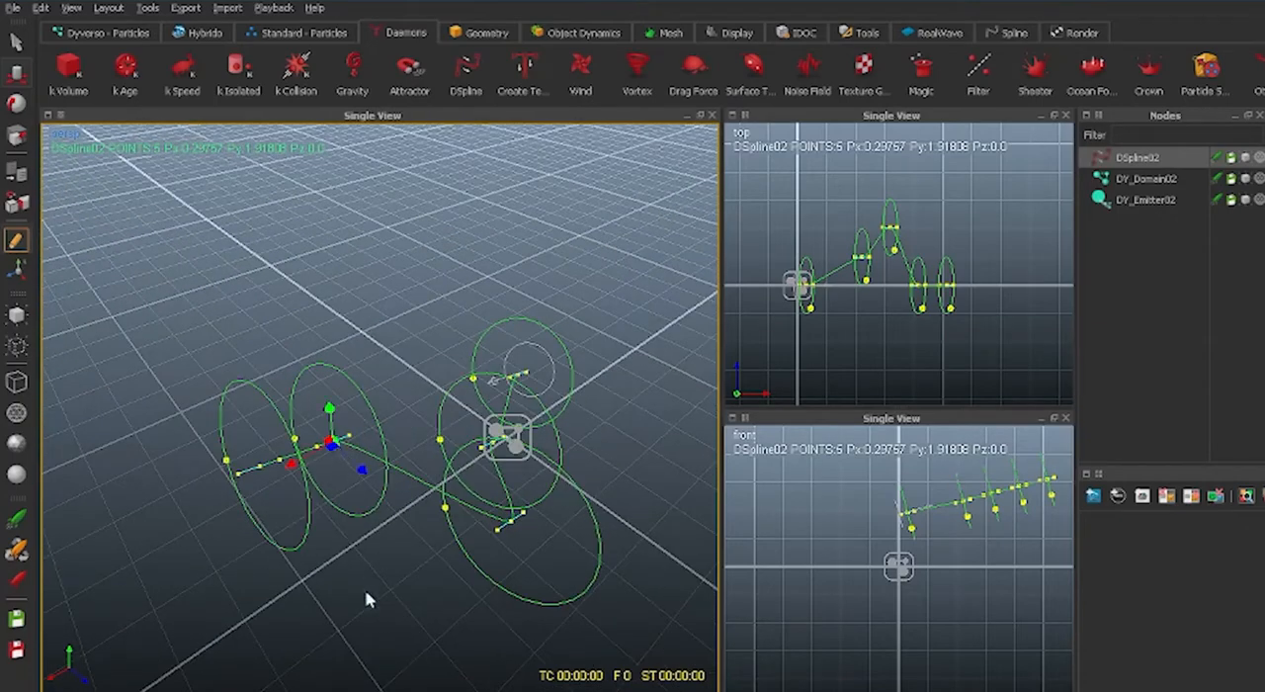
{"action": "scroll", "coordinate": [318, 554], "scroll_direction": "down", "scroll_amount": 1}
{"action": "left_click_drag", "start_coordinate": [370, 461], "coordinate": [562, 626]}
{"action": "left_click_drag", "start_coordinate": [566, 578], "coordinate": [231, 379], "text": "alt"}
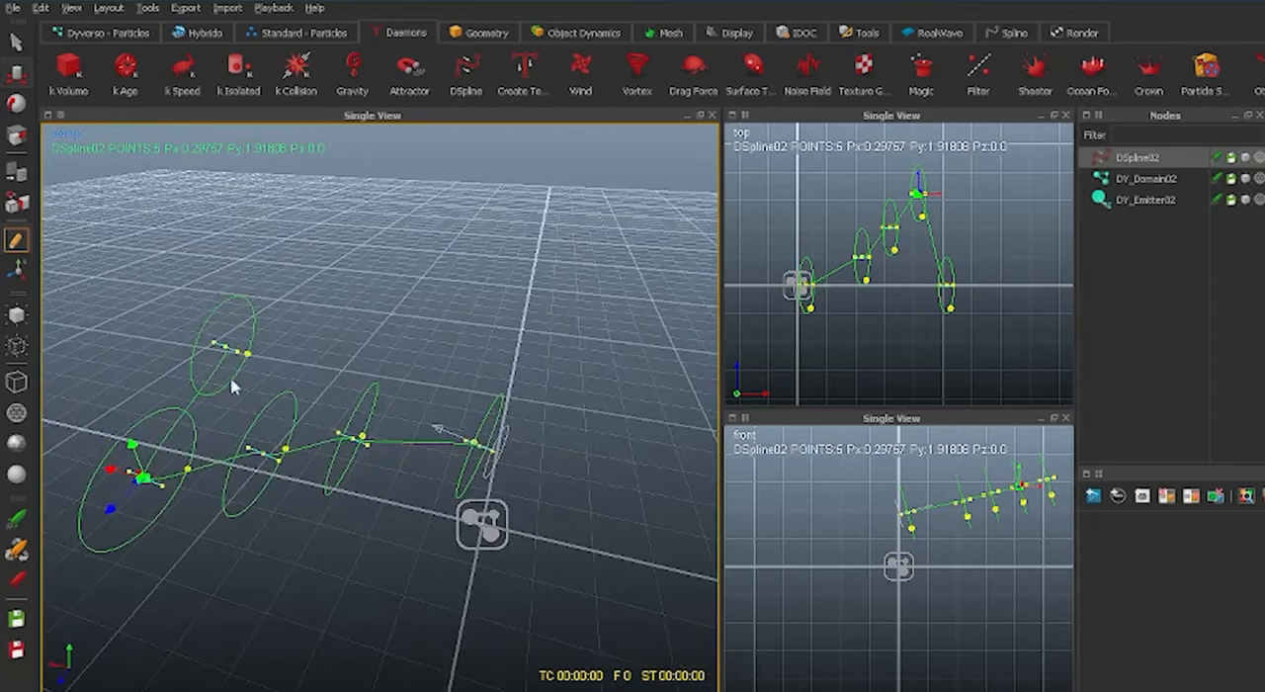
Raise the last control point of the DSpline and move it farther out along the X axis.
{"action": "left_click", "coordinate": [223, 345]}
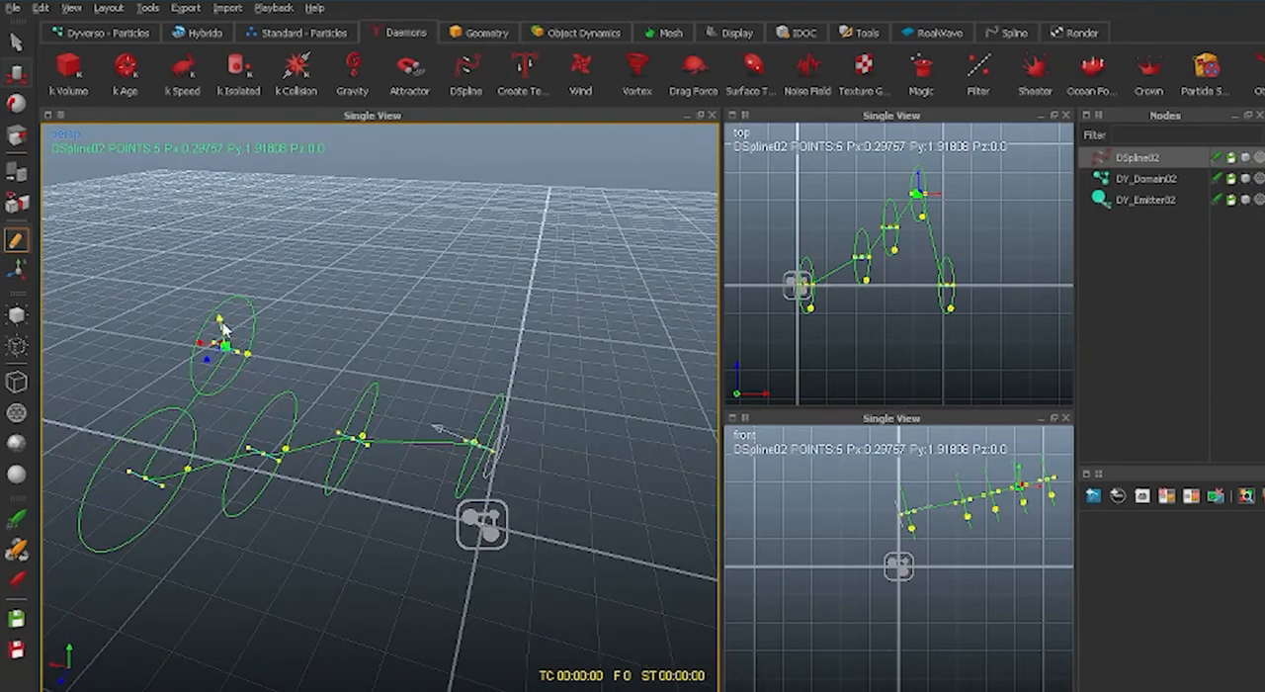
{"action": "left_click_drag", "start_coordinate": [220, 321], "coordinate": [194, 243]}
{"action": "left_click_drag", "start_coordinate": [351, 352], "coordinate": [629, 528], "text": "alt"}
{"action": "left_click_drag", "start_coordinate": [568, 371], "coordinate": [678, 409]}
Move the fourth and third control points outward along the X axis to space out the bend.
{"action": "left_click", "coordinate": [500, 255]}
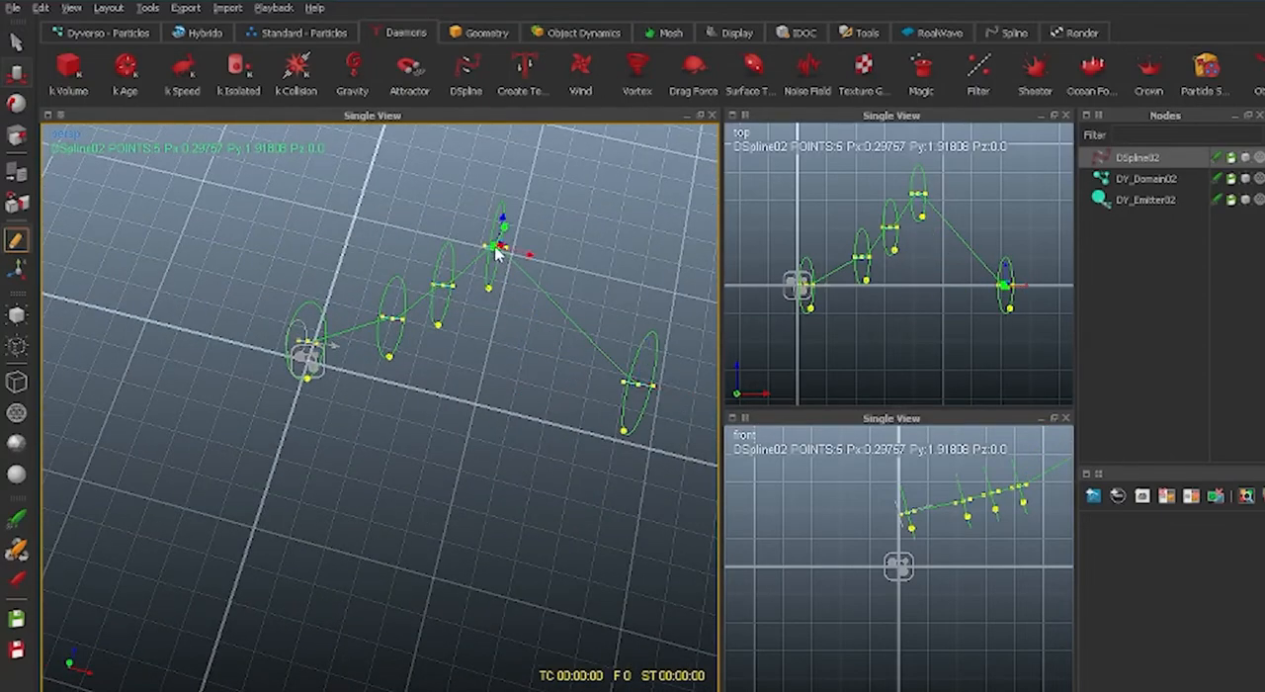
{"action": "left_click_drag", "start_coordinate": [522, 263], "coordinate": [574, 267]}
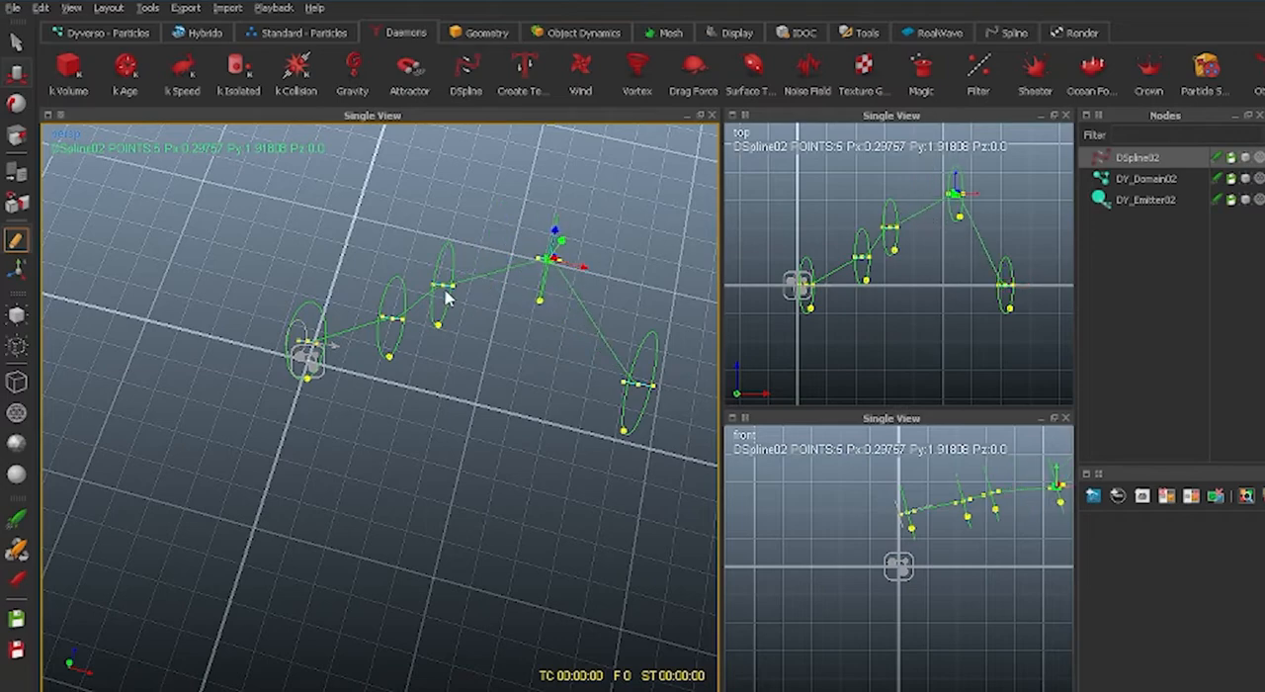
{"action": "left_click", "coordinate": [443, 287]}
{"action": "left_click_drag", "start_coordinate": [472, 293], "coordinate": [500, 302]}
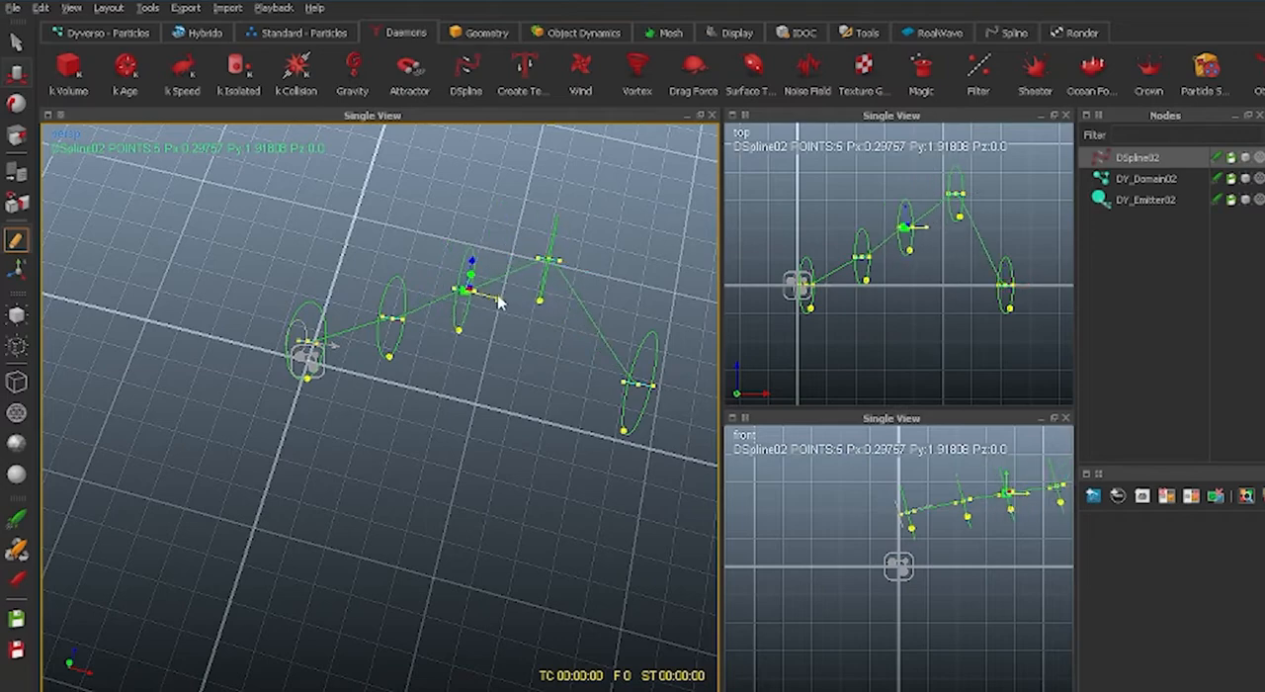
Turn the handles of the second and third control points diagonally to curve the spline, and nudge the second point sideways.
{"action": "left_click_drag", "start_coordinate": [439, 446], "coordinate": [465, 381], "text": "alt"}
{"action": "left_click_drag", "start_coordinate": [512, 389], "coordinate": [289, 355], "text": "alt"}
{"action": "left_click_drag", "start_coordinate": [339, 460], "coordinate": [474, 425], "text": "alt"}
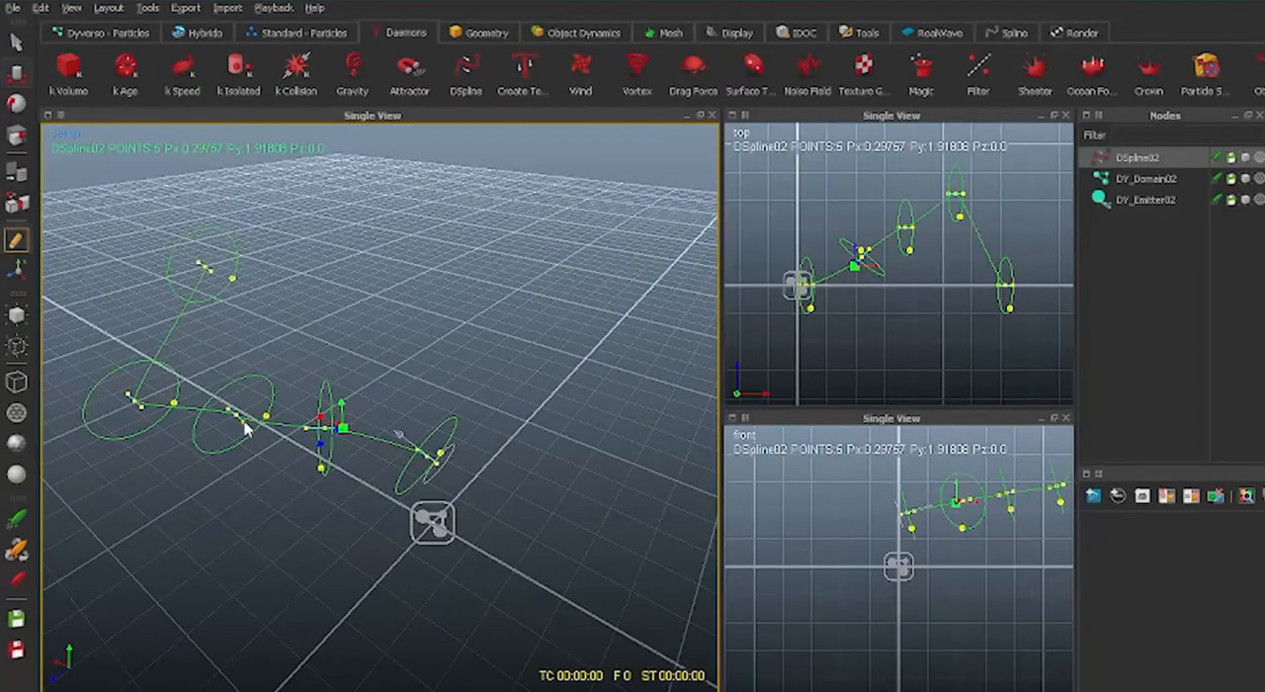
{"action": "left_click", "coordinate": [235, 417]}
{"action": "left_click_drag", "start_coordinate": [218, 436], "coordinate": [227, 431]}
{"action": "left_click_drag", "start_coordinate": [222, 508], "coordinate": [363, 460], "text": "alt"}
{"action": "left_click_drag", "start_coordinate": [465, 526], "coordinate": [433, 477], "text": "alt"}
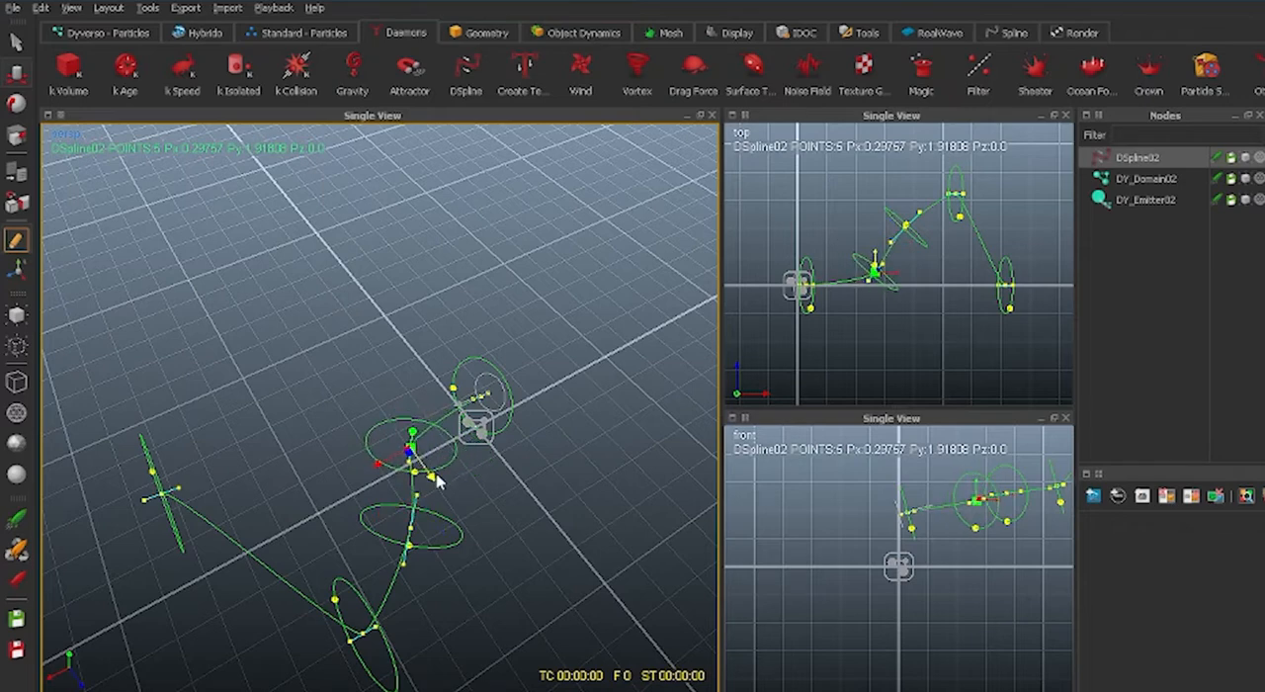
Move the fourth control point farther out horizontally and raise it vertically.
{"action": "left_click", "coordinate": [372, 635]}
{"action": "left_click_drag", "start_coordinate": [375, 638], "coordinate": [291, 672]}
{"action": "left_click_drag", "start_coordinate": [348, 587], "coordinate": [399, 491], "text": "alt"}
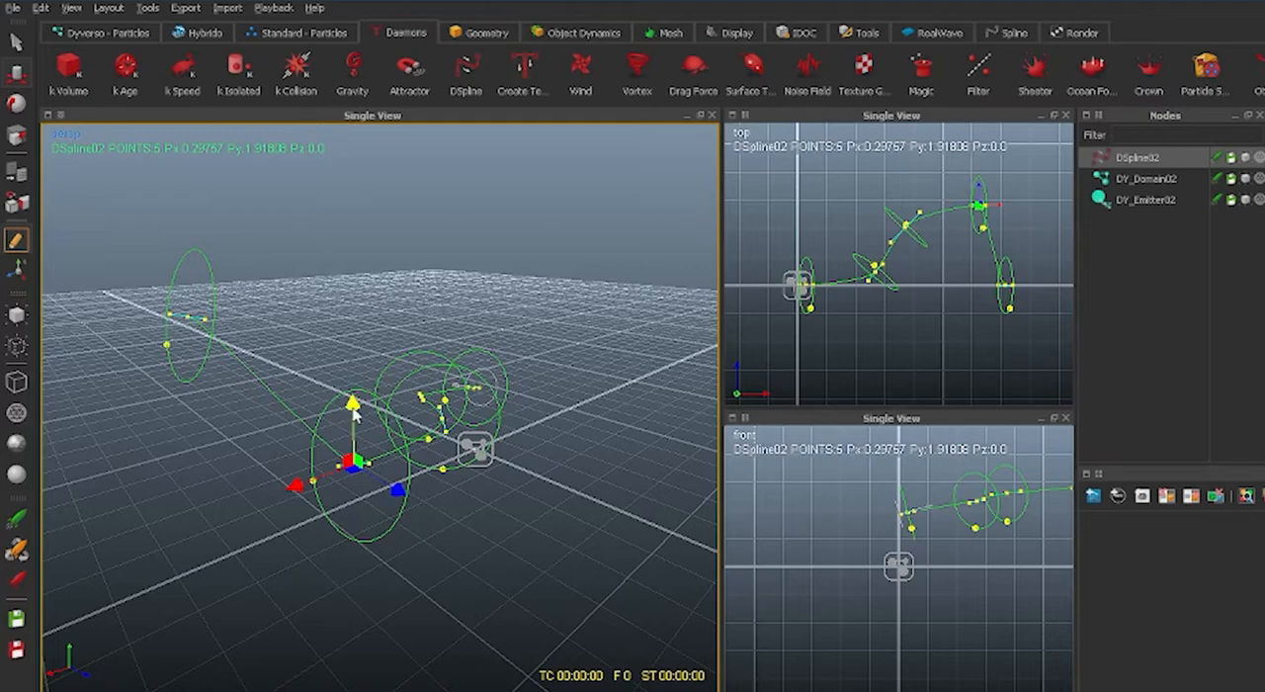
{"action": "left_click_drag", "start_coordinate": [354, 406], "coordinate": [357, 358]}
{"action": "left_click_drag", "start_coordinate": [376, 435], "coordinate": [522, 541], "text": "alt"}
Slide the last, third and fourth control points farther from the emitter to stretch the curve.
{"action": "left_click", "coordinate": [535, 553]}
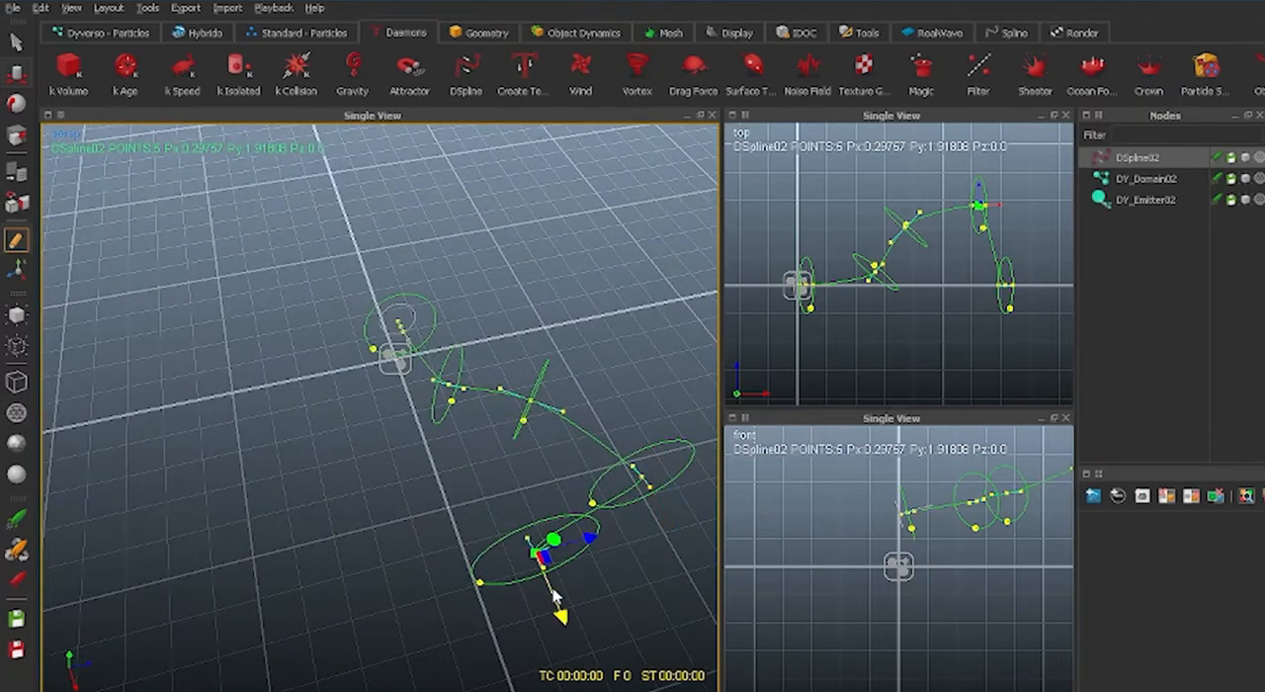
{"action": "left_click_drag", "start_coordinate": [557, 601], "coordinate": [594, 678]}
{"action": "left_click_drag", "start_coordinate": [494, 537], "coordinate": [515, 432], "text": "alt"}
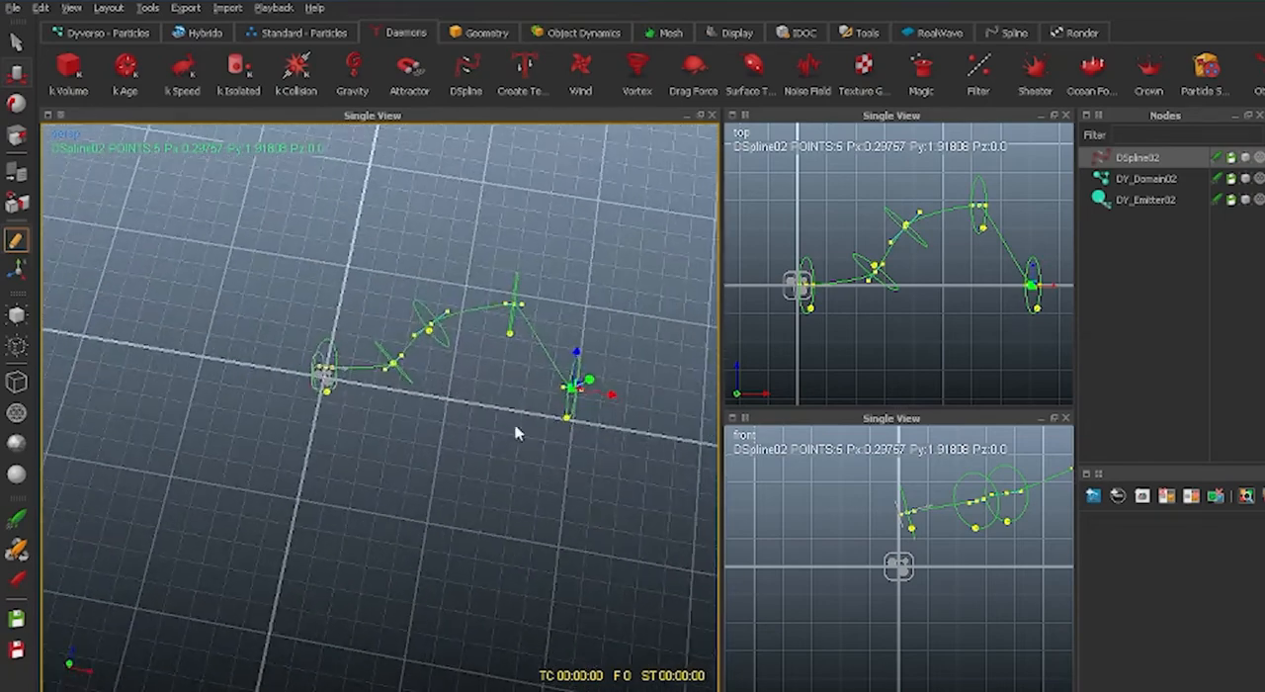
{"action": "left_click", "coordinate": [432, 327]}
{"action": "left_click_drag", "start_coordinate": [438, 324], "coordinate": [562, 319]}
{"action": "left_click", "coordinate": [515, 307]}
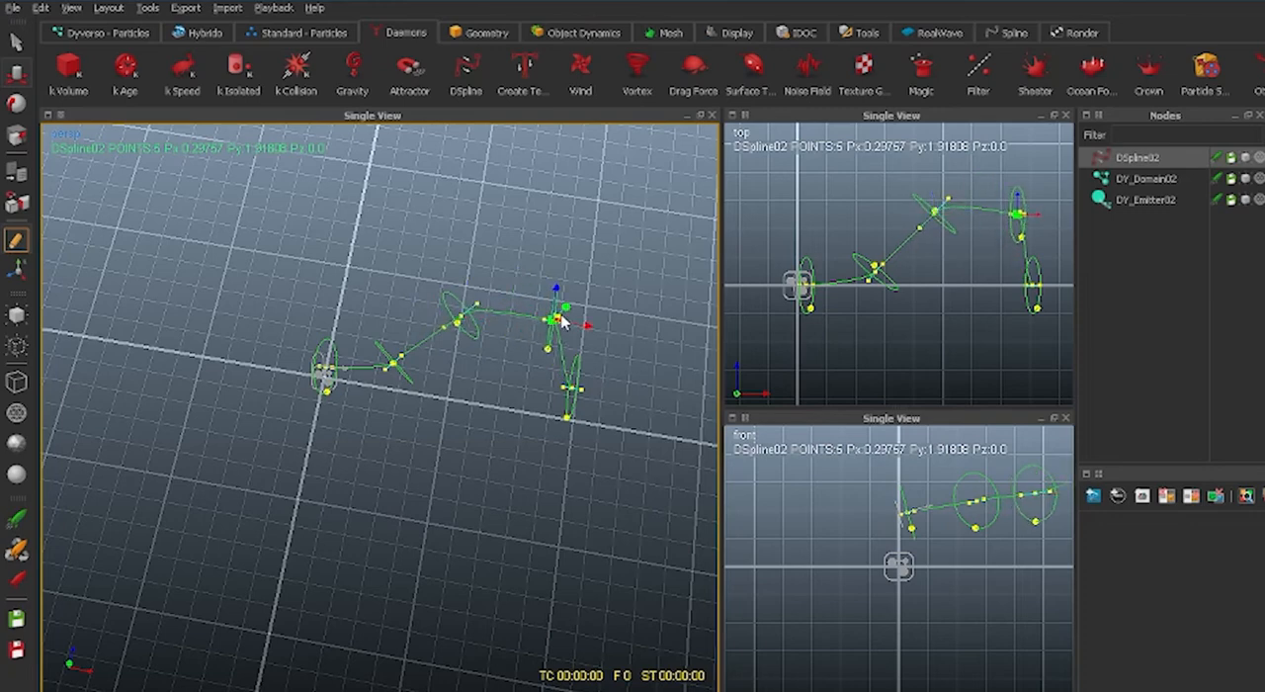
Shift the DSpline's second control point, extend the last control point farther along the curve and tilt its handle.
{"action": "left_click", "coordinate": [393, 361]}
{"action": "left_click_drag", "start_coordinate": [400, 366], "coordinate": [406, 390]}
{"action": "left_click_drag", "start_coordinate": [398, 455], "coordinate": [425, 200], "text": "alt"}
{"action": "scroll", "coordinate": [356, 416], "scroll_direction": "up", "scroll_amount": 5}
{"action": "left_click", "coordinate": [447, 334]}
{"action": "left_click", "coordinate": [416, 195]}
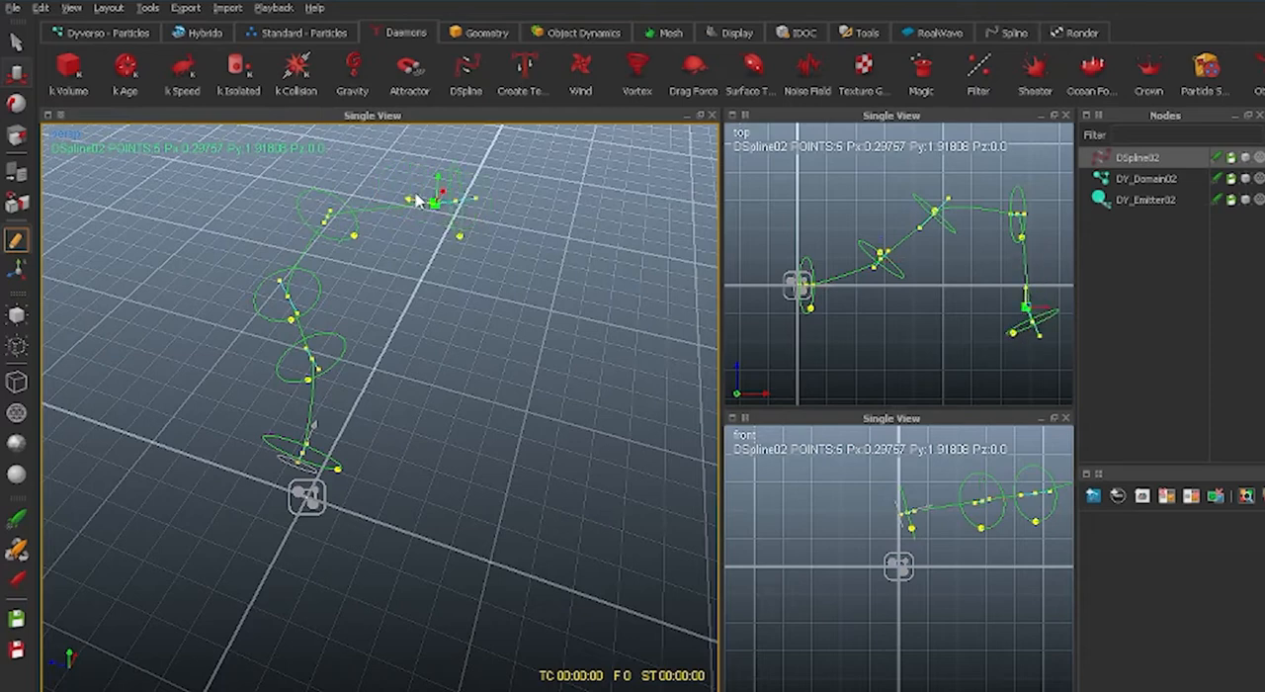
Turn the fourth control point's handle diagonally and align the last control point's handle with the curve to round the final bend.
{"action": "left_click_drag", "start_coordinate": [389, 267], "coordinate": [305, 288], "text": "alt"}
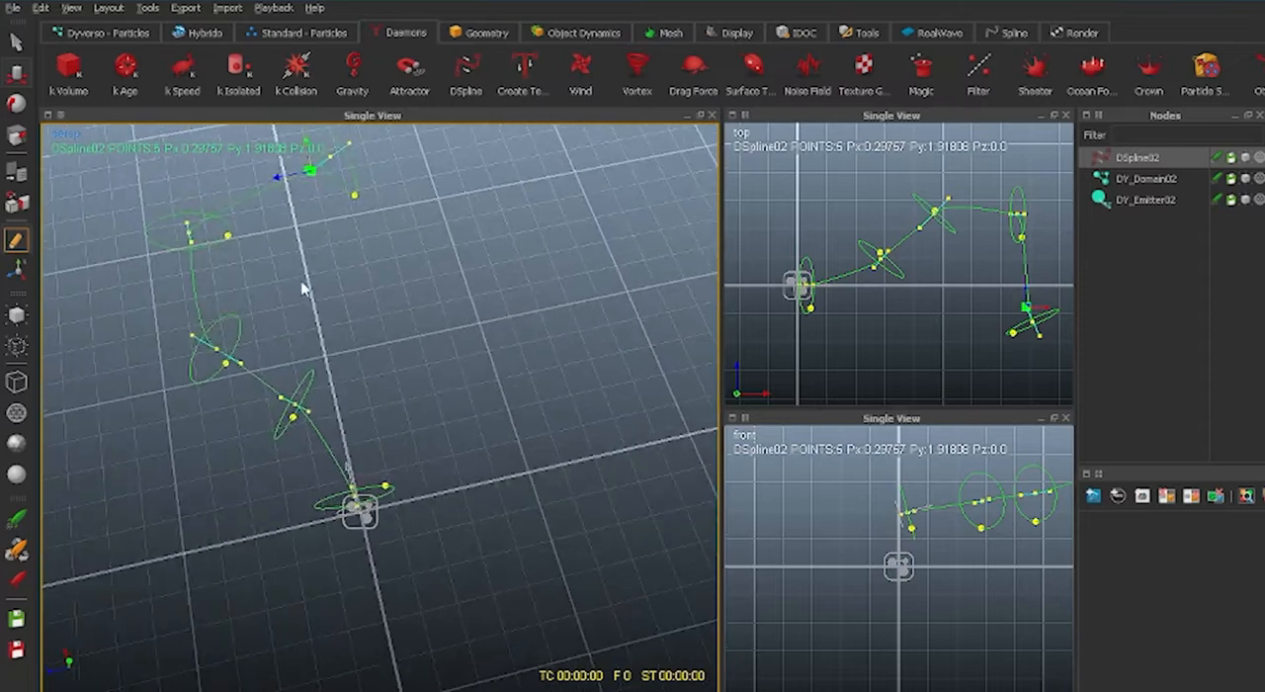
{"action": "left_click", "coordinate": [191, 241]}
{"action": "left_click_drag", "start_coordinate": [163, 252], "coordinate": [216, 198]}
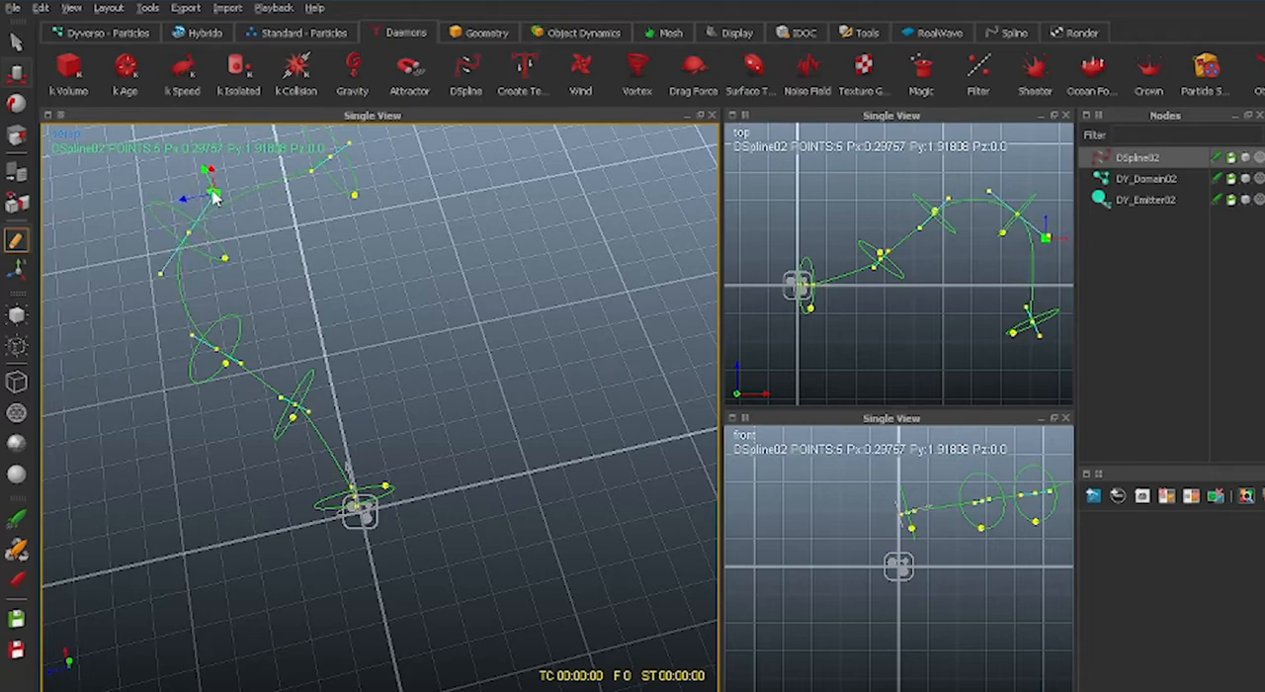
{"action": "left_click_drag", "start_coordinate": [257, 396], "coordinate": [443, 326], "text": "alt"}
{"action": "left_click_drag", "start_coordinate": [158, 360], "coordinate": [110, 405], "text": "alt"}
{"action": "left_click", "coordinate": [133, 394]}
Lengthen the handles of the third and second control points to smooth the spline's S-shaped section.
{"action": "left_click", "coordinate": [403, 510]}
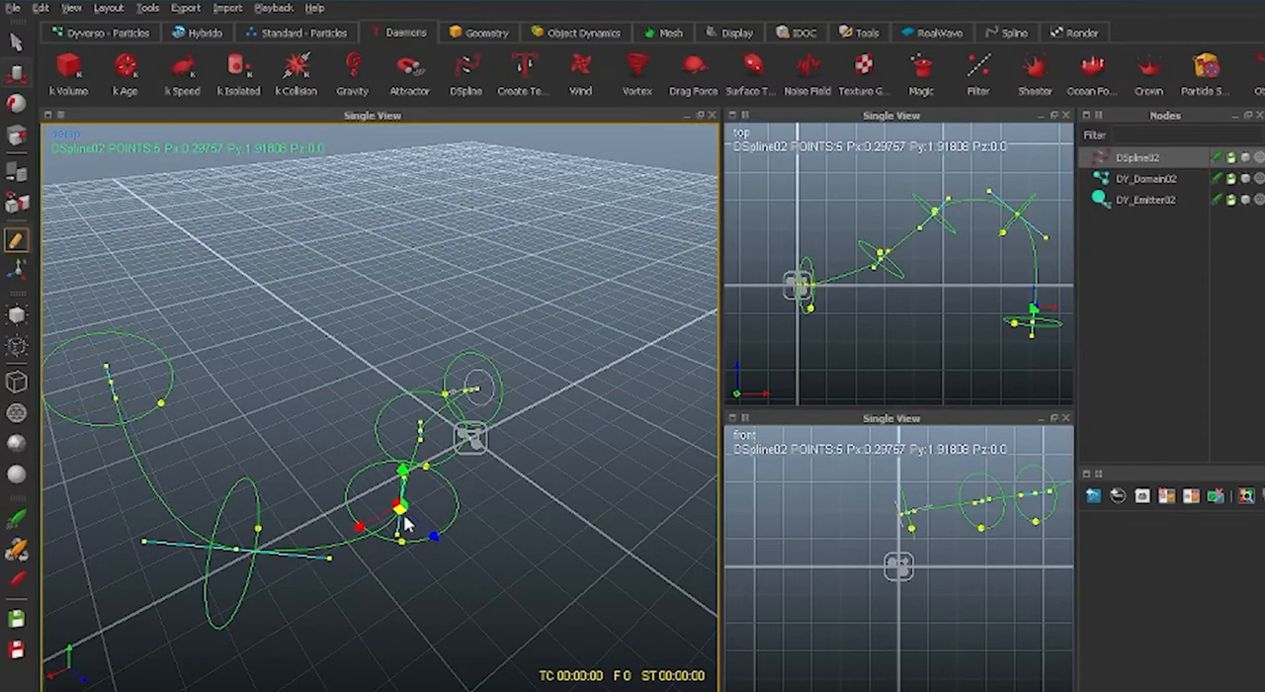
{"action": "left_click_drag", "start_coordinate": [405, 524], "coordinate": [305, 515], "text": "alt"}
{"action": "left_click", "coordinate": [301, 511]}
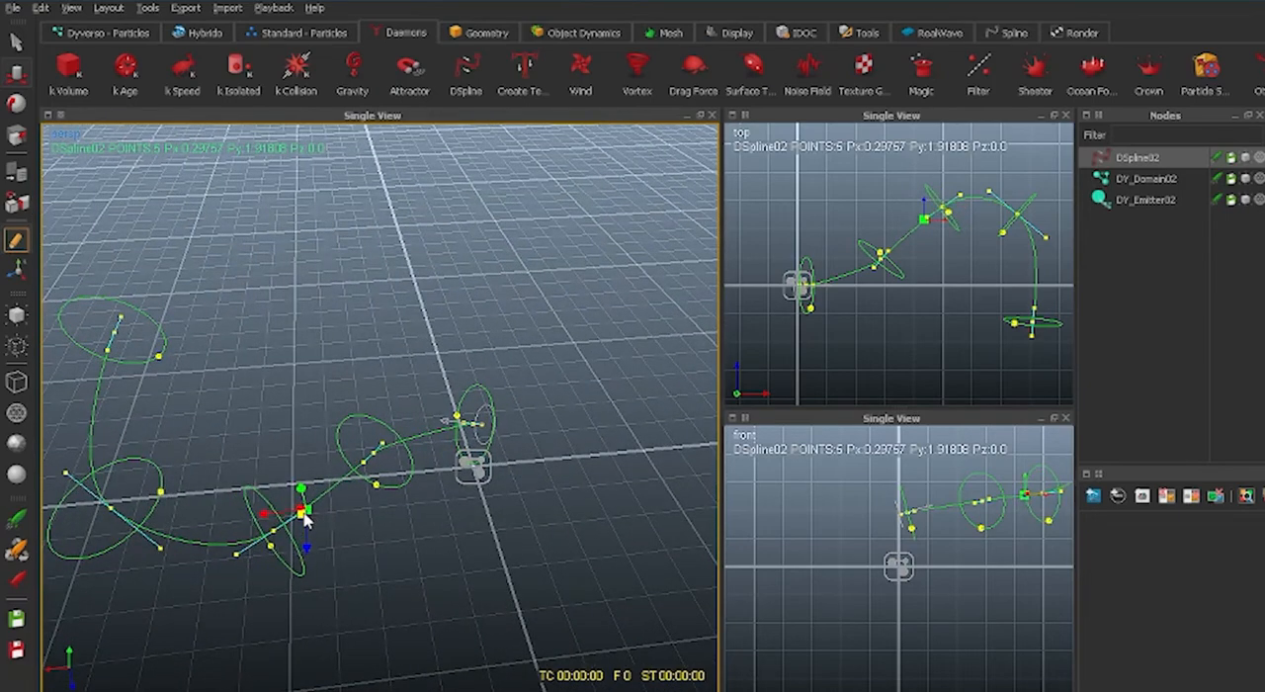
{"action": "left_click", "coordinate": [364, 471]}
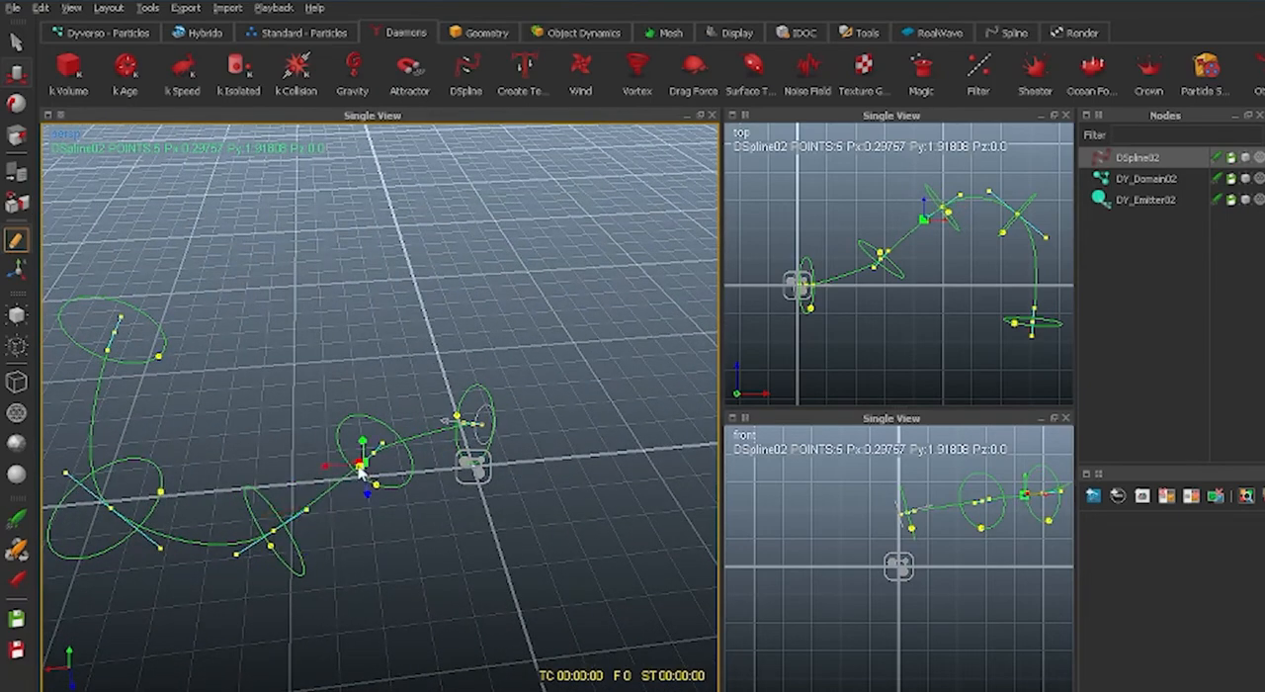
{"action": "left_click_drag", "start_coordinate": [361, 472], "coordinate": [345, 480]}
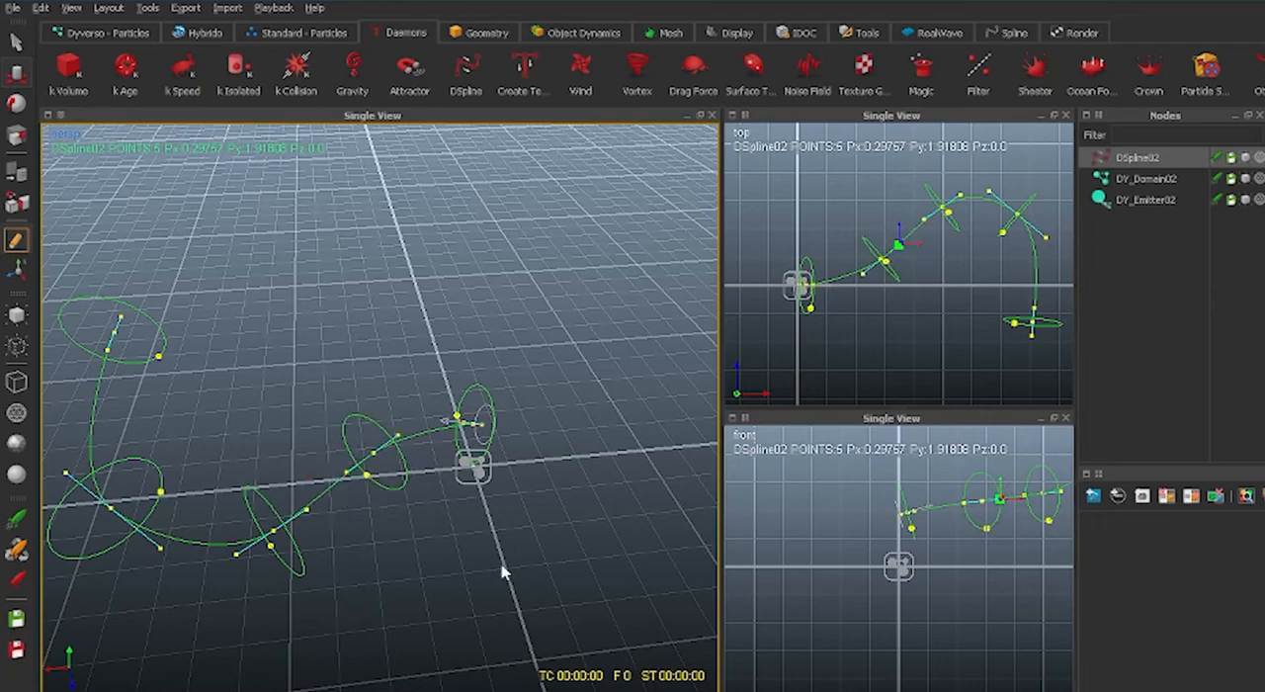
Enlarge the radius circles of the DSpline's first, second, third and fourth control points.
{"action": "left_click_drag", "start_coordinate": [501, 566], "coordinate": [386, 376], "text": "alt"}
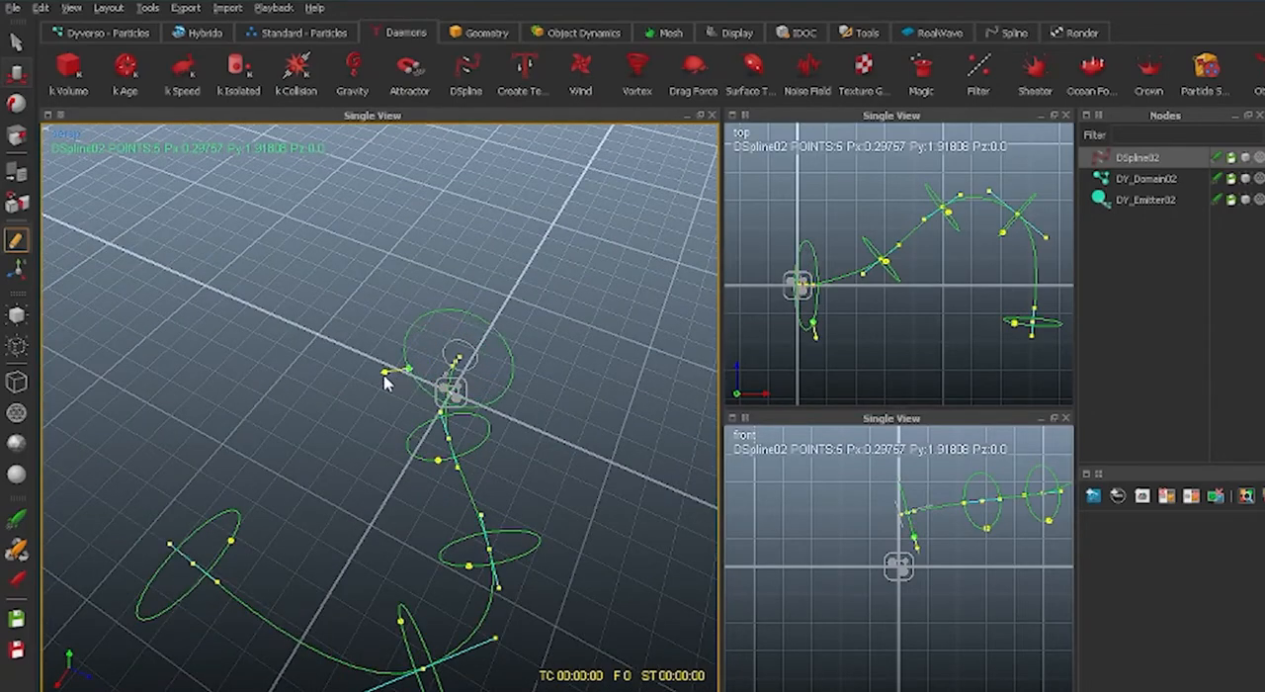
{"action": "left_click_drag", "start_coordinate": [438, 472], "coordinate": [436, 499]}
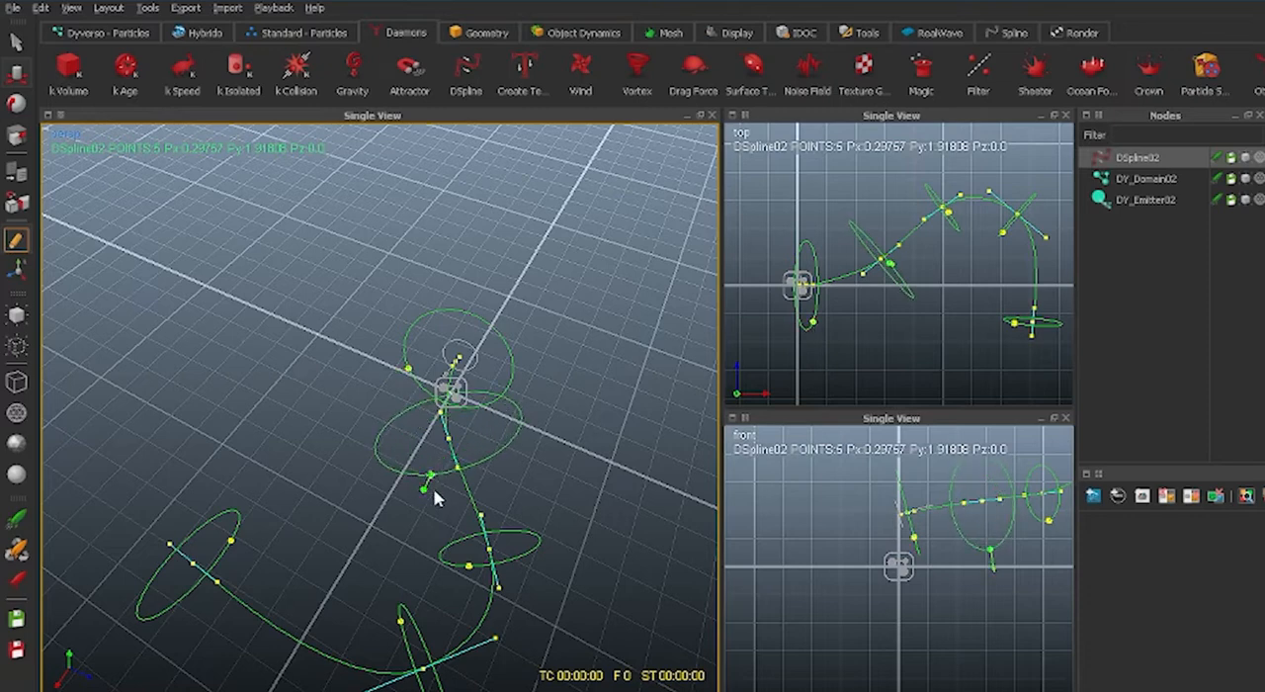
{"action": "left_click", "coordinate": [471, 570]}
{"action": "left_click_drag", "start_coordinate": [454, 579], "coordinate": [449, 591]}
{"action": "left_click_drag", "start_coordinate": [370, 575], "coordinate": [426, 518], "text": "alt"}
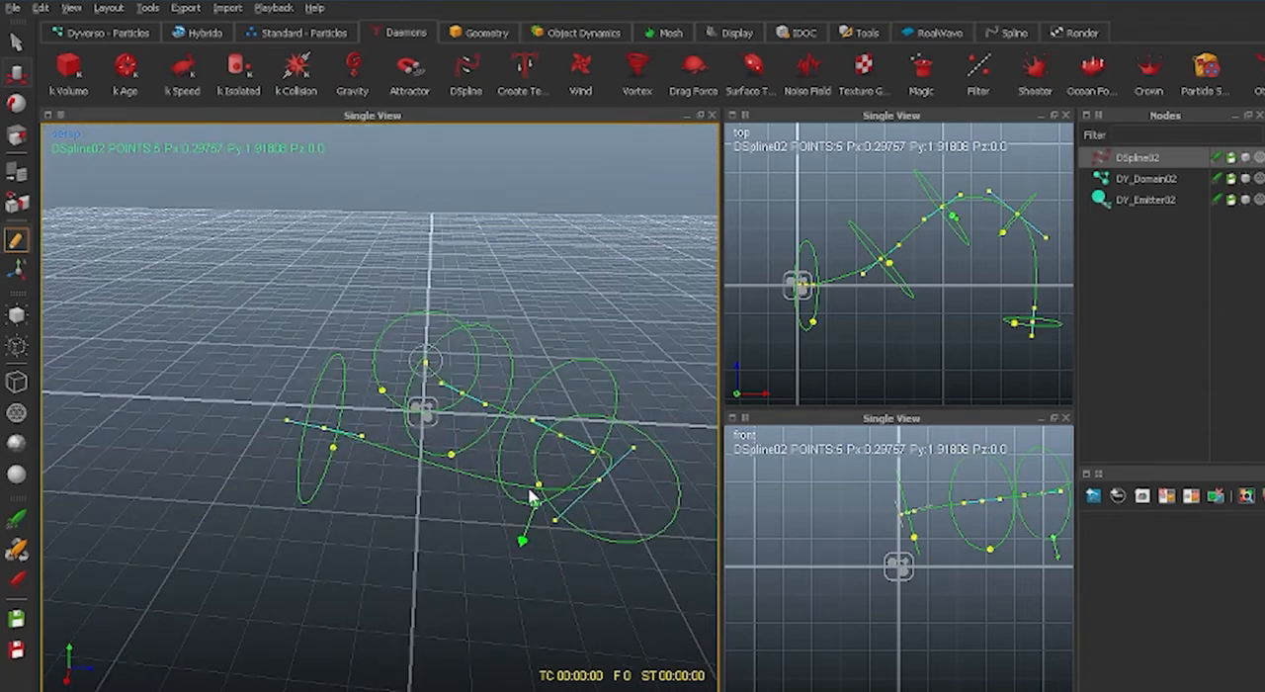
{"action": "mouse_move", "coordinate": [531, 497]}
{"action": "left_mouse_down", "text": "alt"}
{"action": "mouse_move", "coordinate": [573, 609]}
{"action": "mouse_move", "coordinate": [579, 514]}
{"action": "mouse_move", "coordinate": [533, 512]}
{"action": "left_mouse_up", "text": "alt"}
{"action": "left_click", "coordinate": [417, 524]}
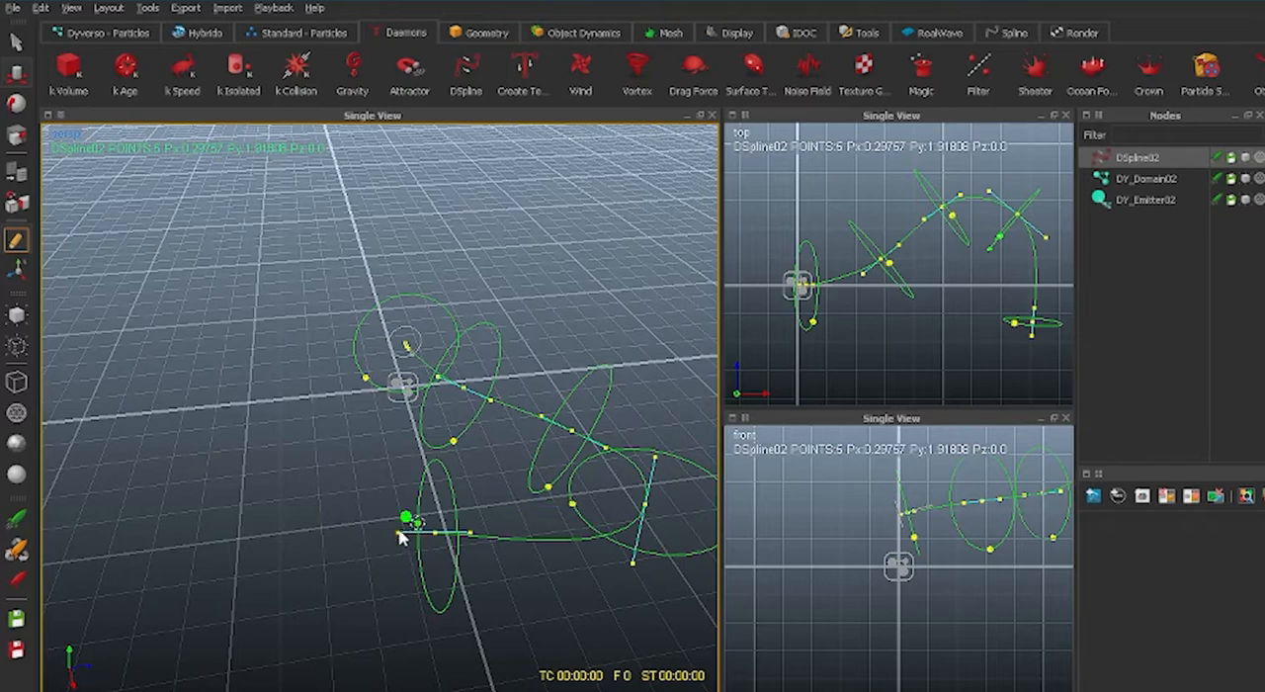
{"action": "left_click_drag", "start_coordinate": [404, 519], "coordinate": [400, 514]}
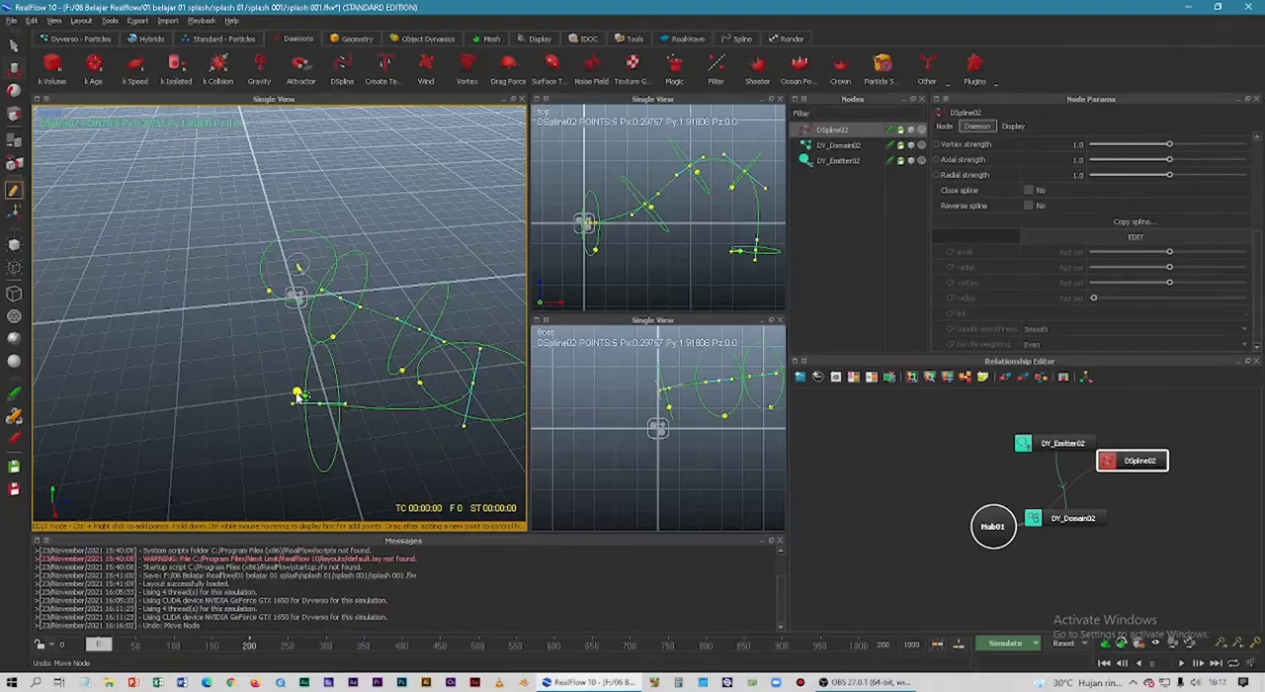
{"action": "middle_click_drag", "start_coordinate": [298, 395], "coordinate": [285, 426]}
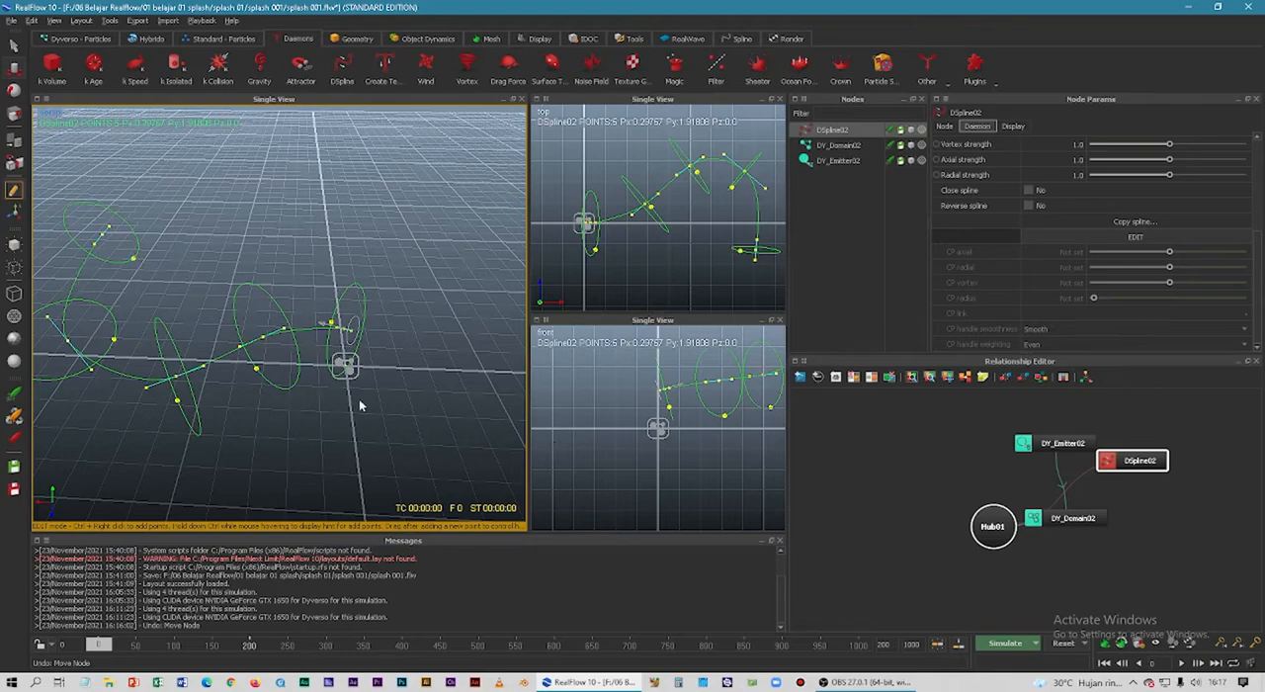
Run a test simulation along the reshaped DSpline, examine the particle stream, and reset the simulation.
{"action": "middle_click_drag", "start_coordinate": [360, 405], "coordinate": [943, 556]}
{"action": "left_click", "coordinate": [1003, 643]}
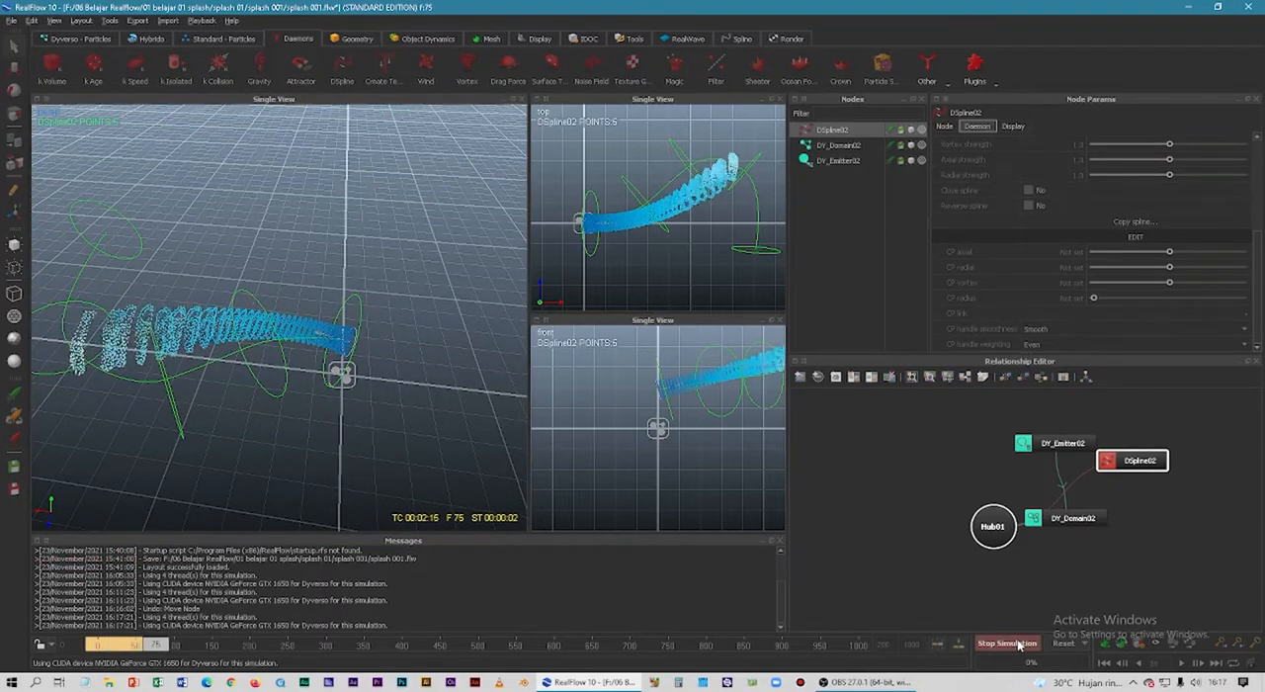
{"action": "left_click", "coordinate": [1019, 643]}
{"action": "mouse_move", "coordinate": [295, 403]}
{"action": "middle_mouse_down"}
{"action": "mouse_move", "coordinate": [398, 374]}
{"action": "mouse_move", "coordinate": [311, 391]}
{"action": "middle_mouse_up"}
{"action": "mouse_move", "coordinate": [164, 644]}
{"action": "left_mouse_down"}
{"action": "mouse_move", "coordinate": [100, 644]}
{"action": "mouse_move", "coordinate": [160, 648]}
{"action": "left_mouse_up"}
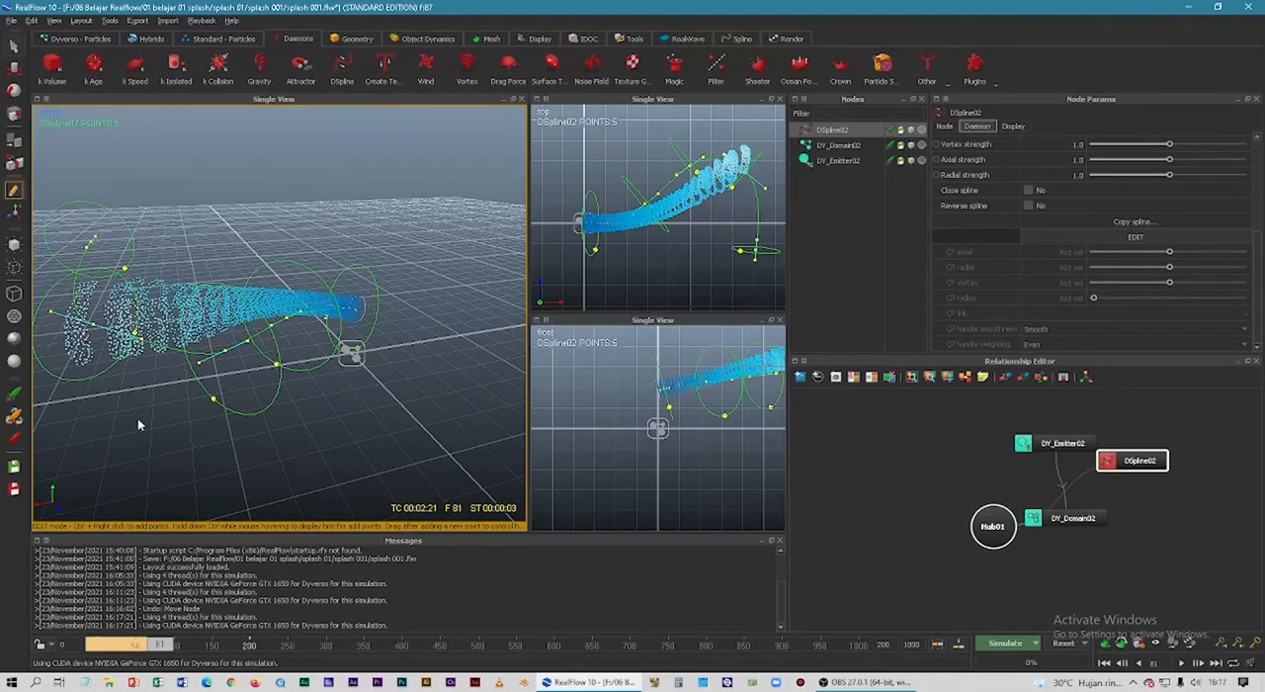
{"action": "left_click_drag", "start_coordinate": [137, 420], "coordinate": [303, 470], "text": "alt"}
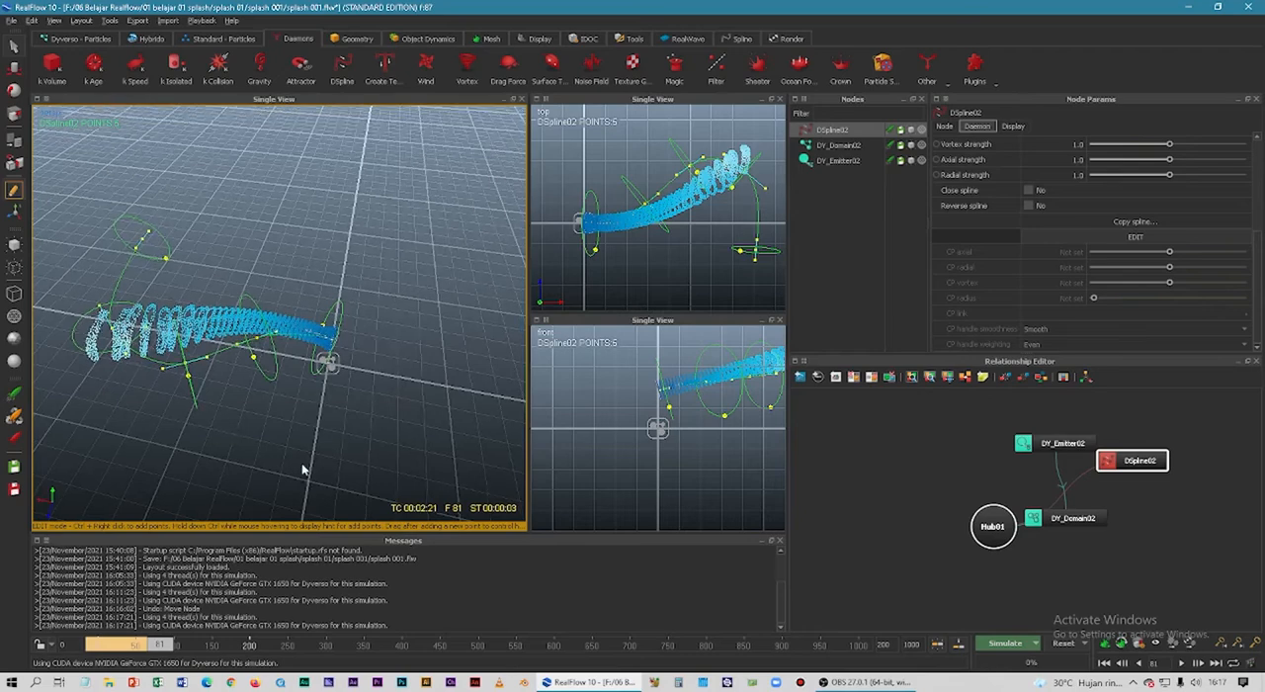
{"action": "left_click", "coordinate": [1059, 644]}
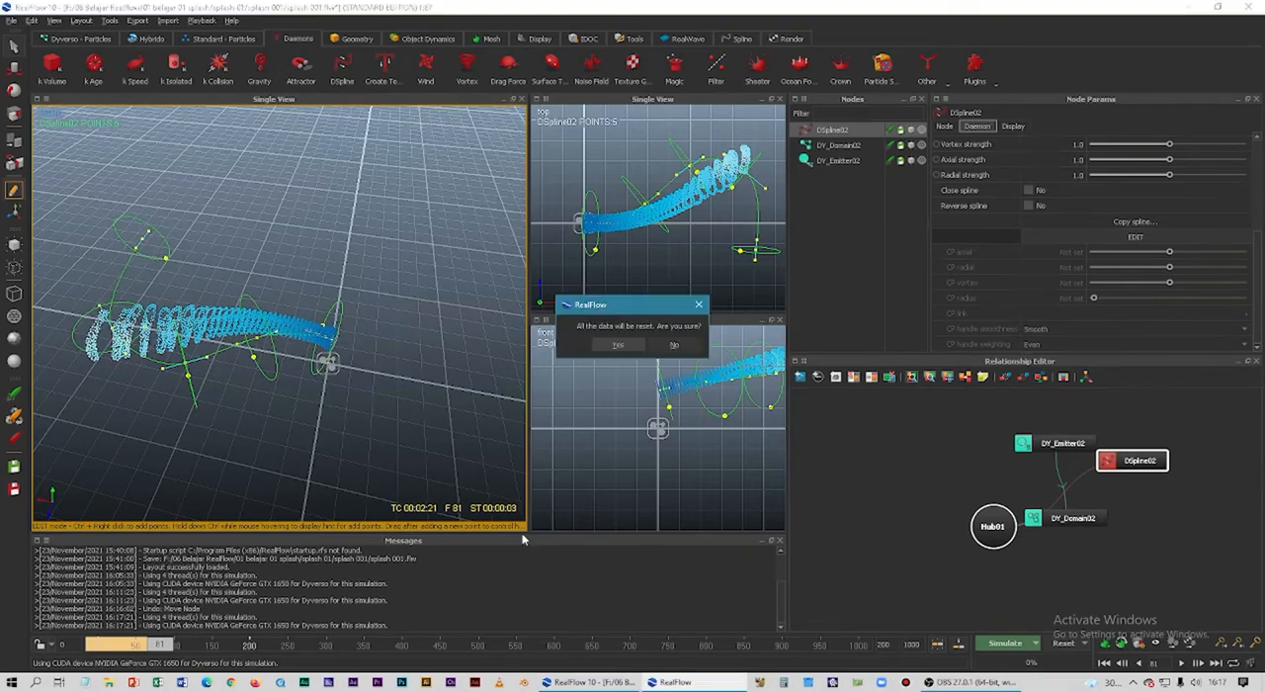
{"action": "left_click", "coordinate": [618, 344]}
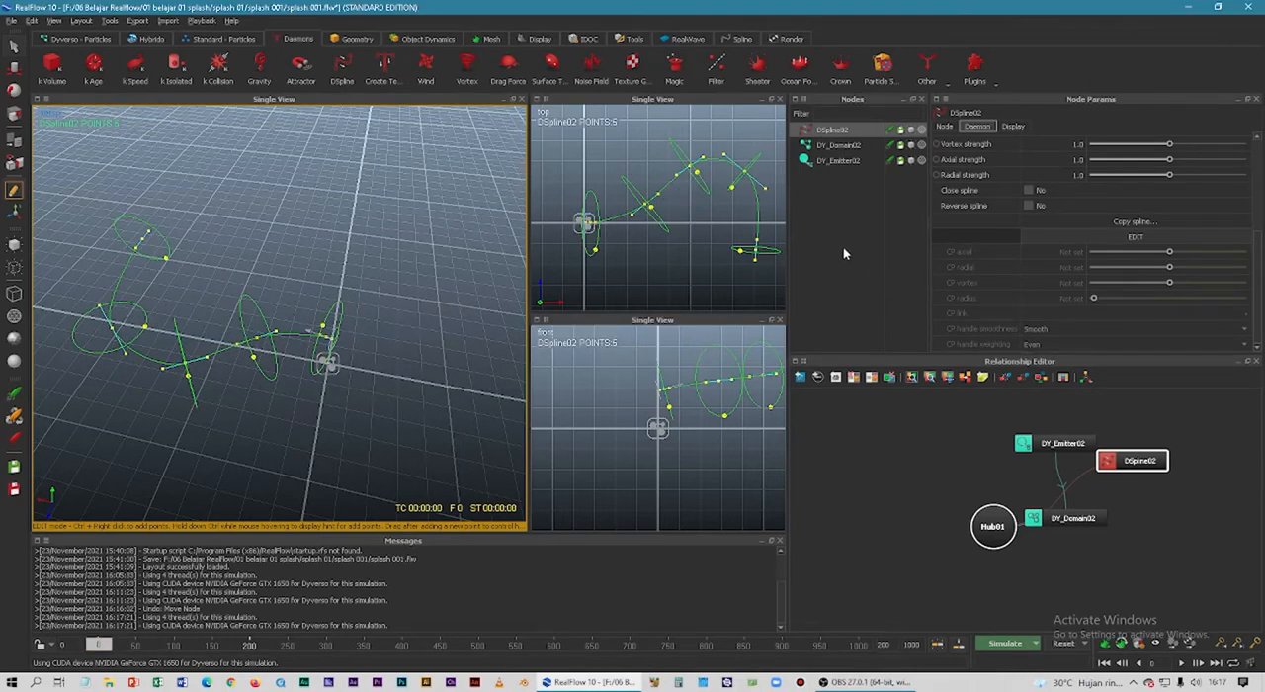
Add a Drag Force daemon to the scene and run a short test simulation with it.
{"action": "left_click", "coordinate": [843, 253]}
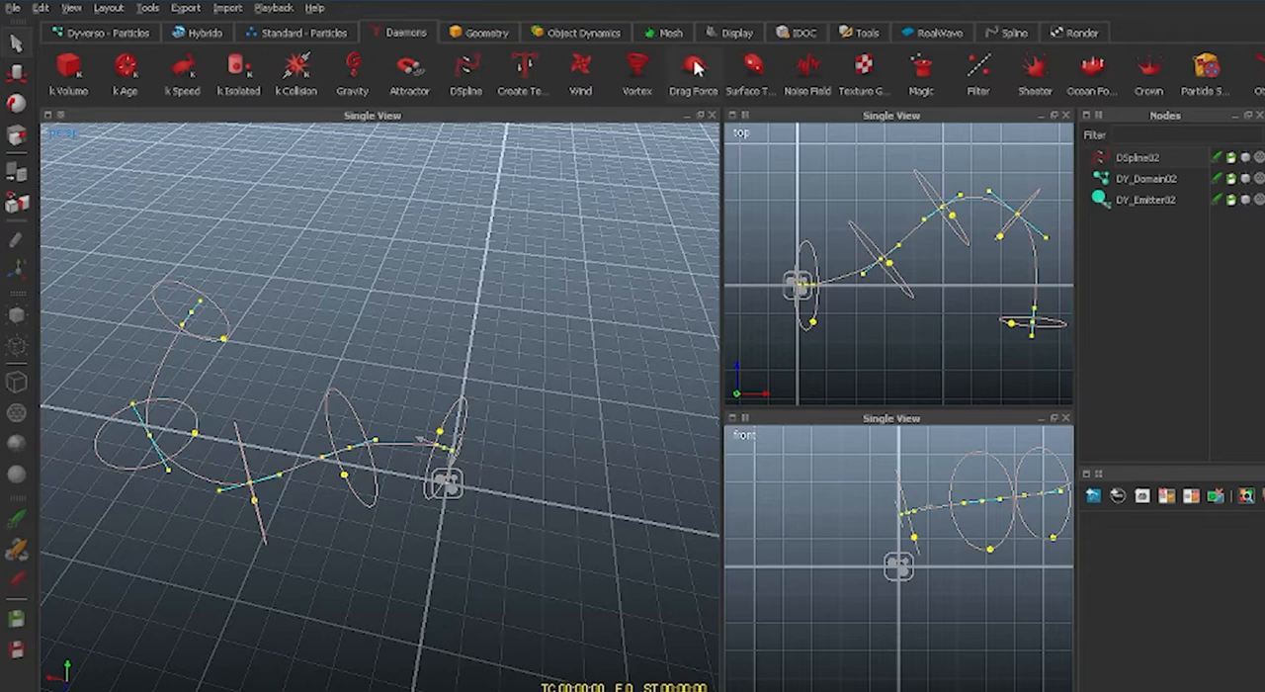
{"action": "left_click", "coordinate": [695, 67]}
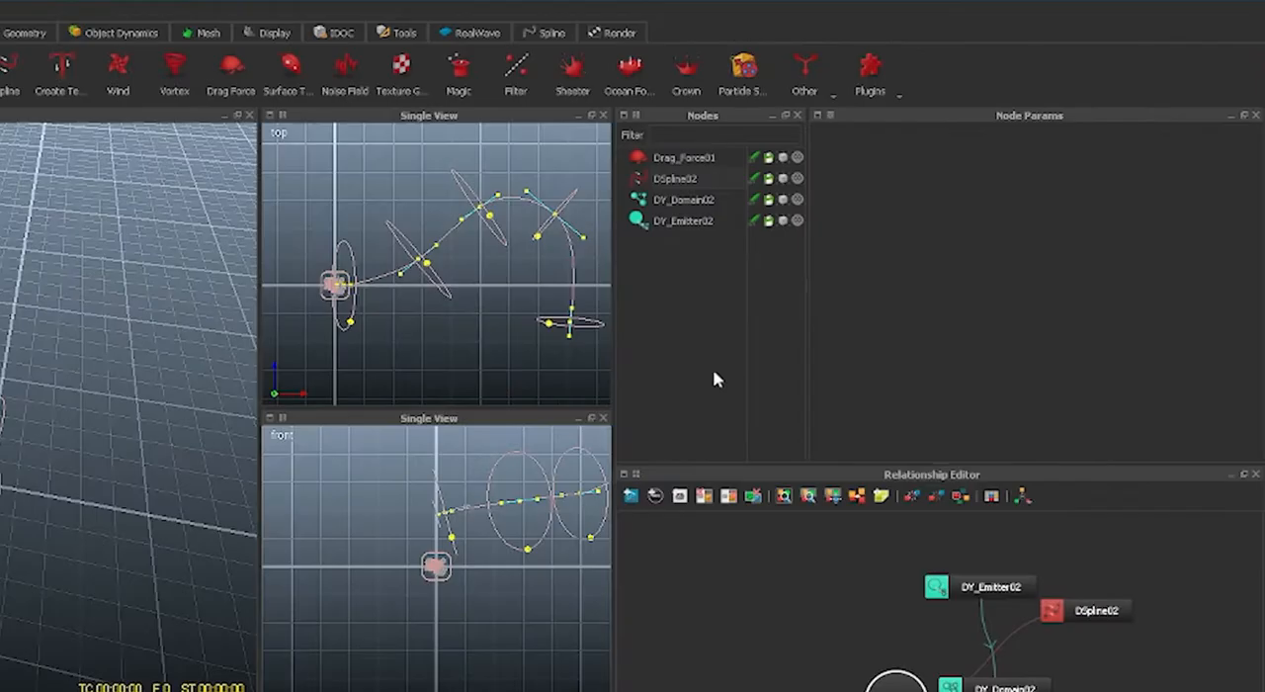
{"action": "left_click", "coordinate": [685, 158]}
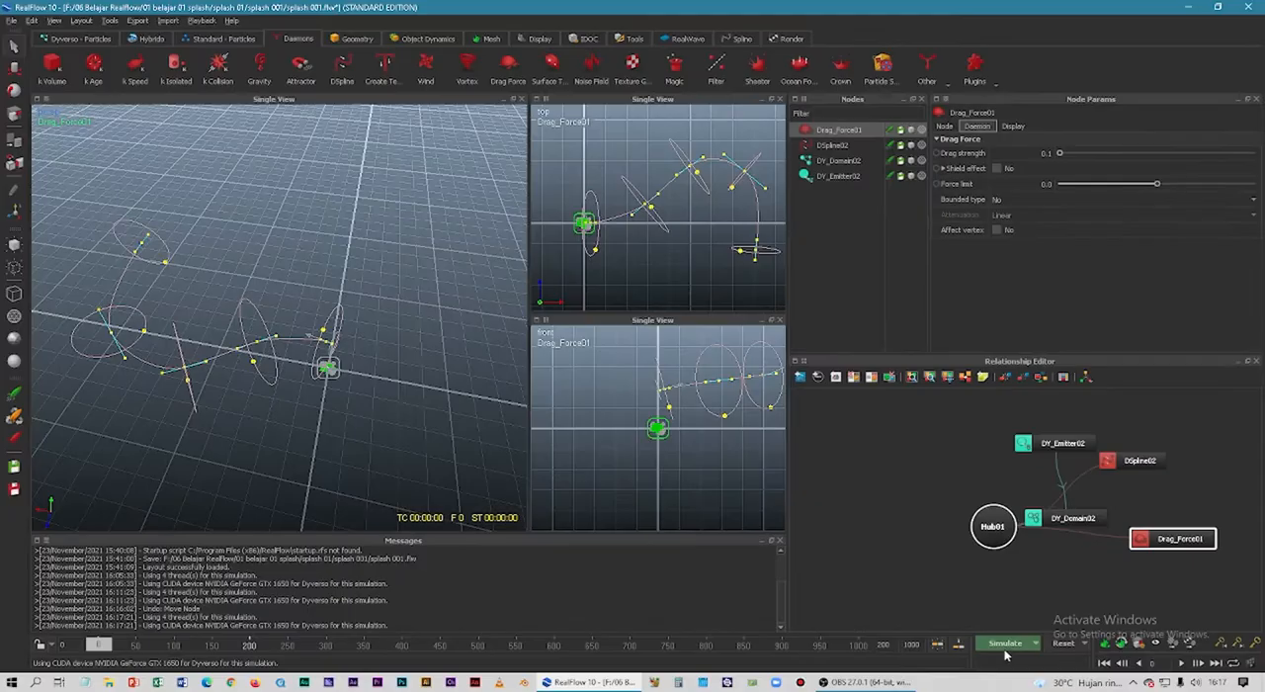
{"action": "left_click", "coordinate": [1005, 643]}
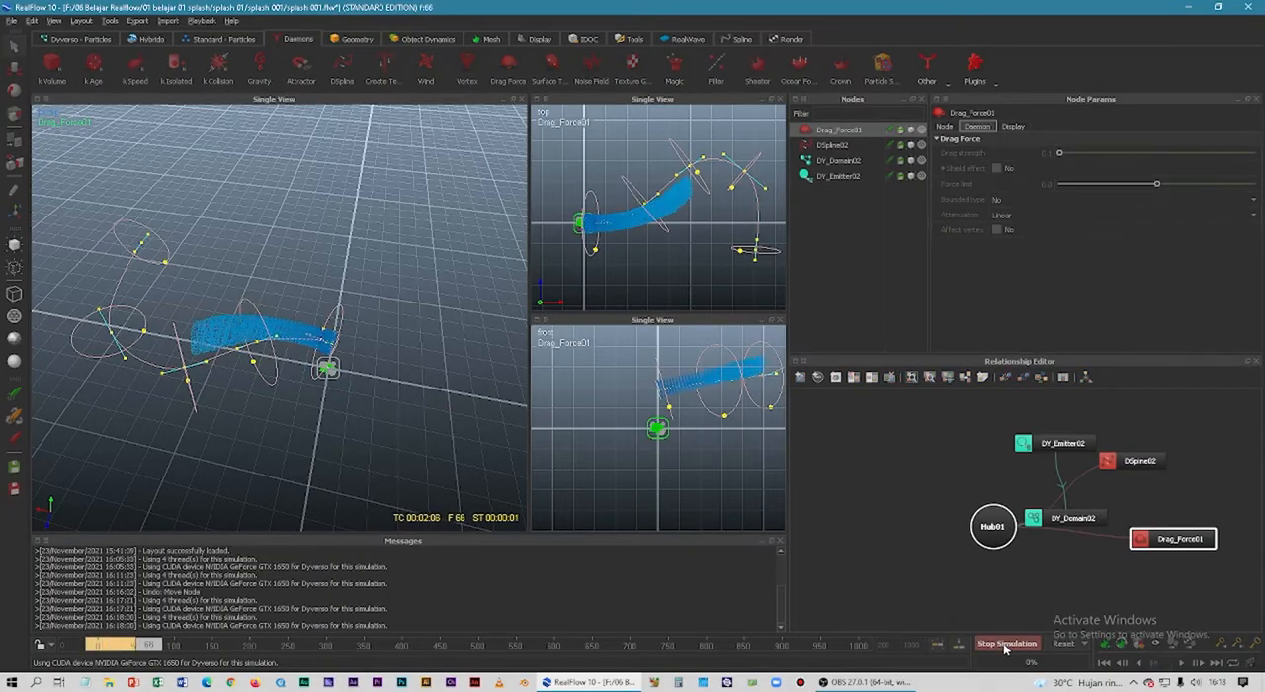
{"action": "left_click", "coordinate": [1005, 643]}
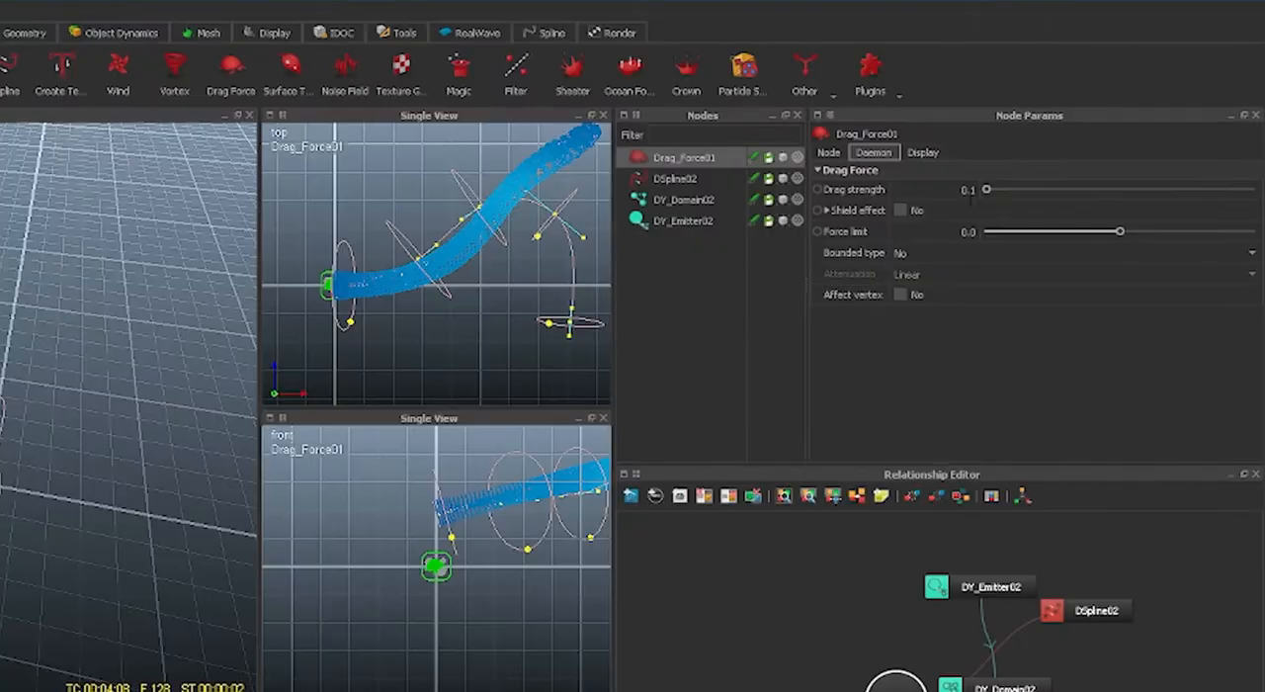
Set the Drag Force daemon's drag strength to 1.0, reset the scene and rerun the simulation.
{"action": "double_click", "coordinate": [972, 190]}
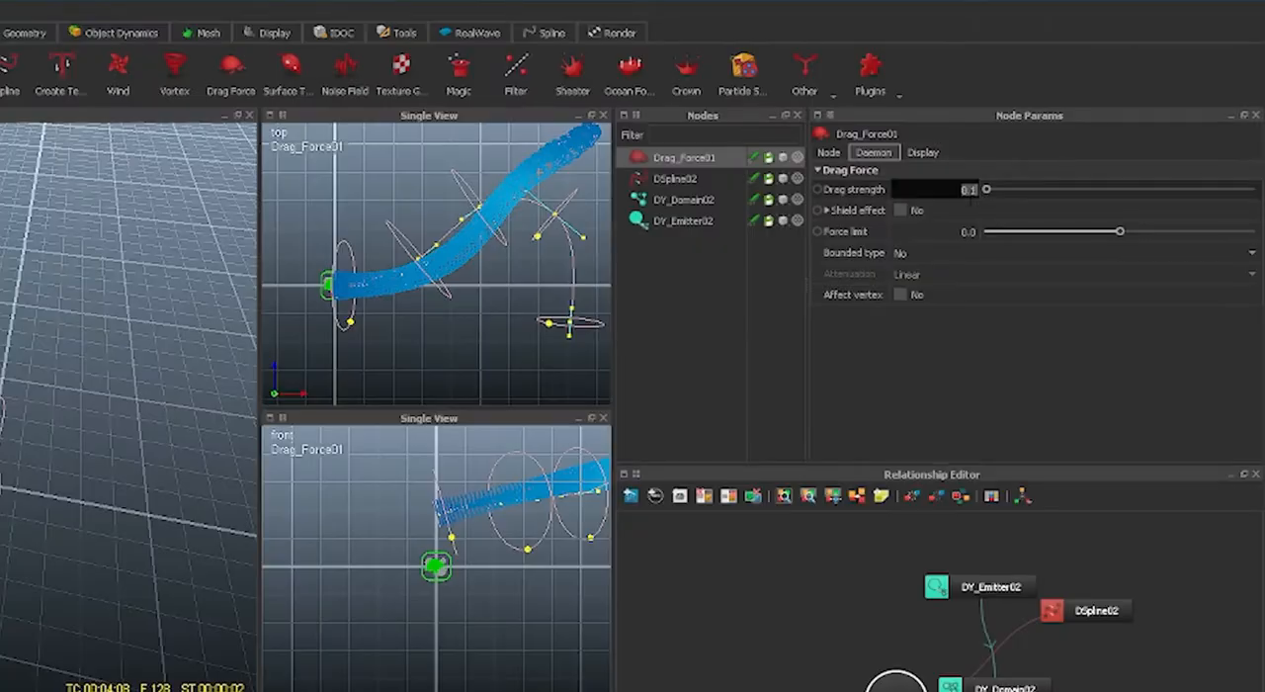
{"action": "key", "text": "Return"}
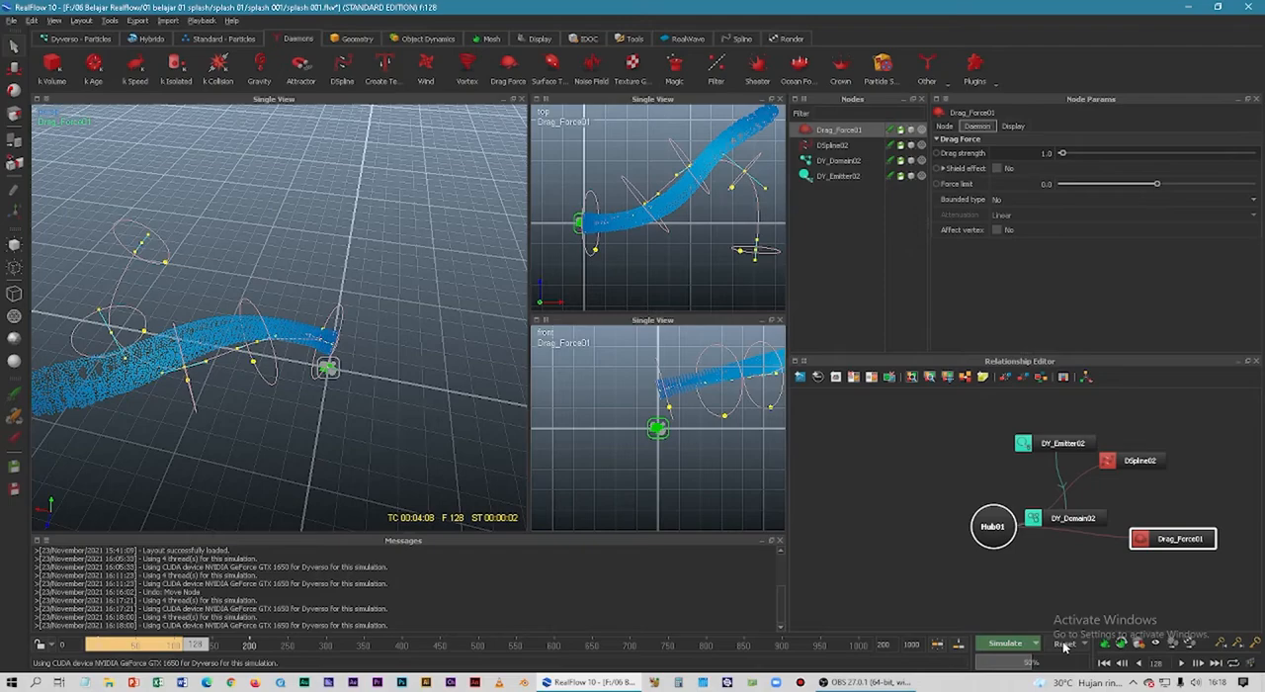
{"action": "left_click", "coordinate": [1063, 643]}
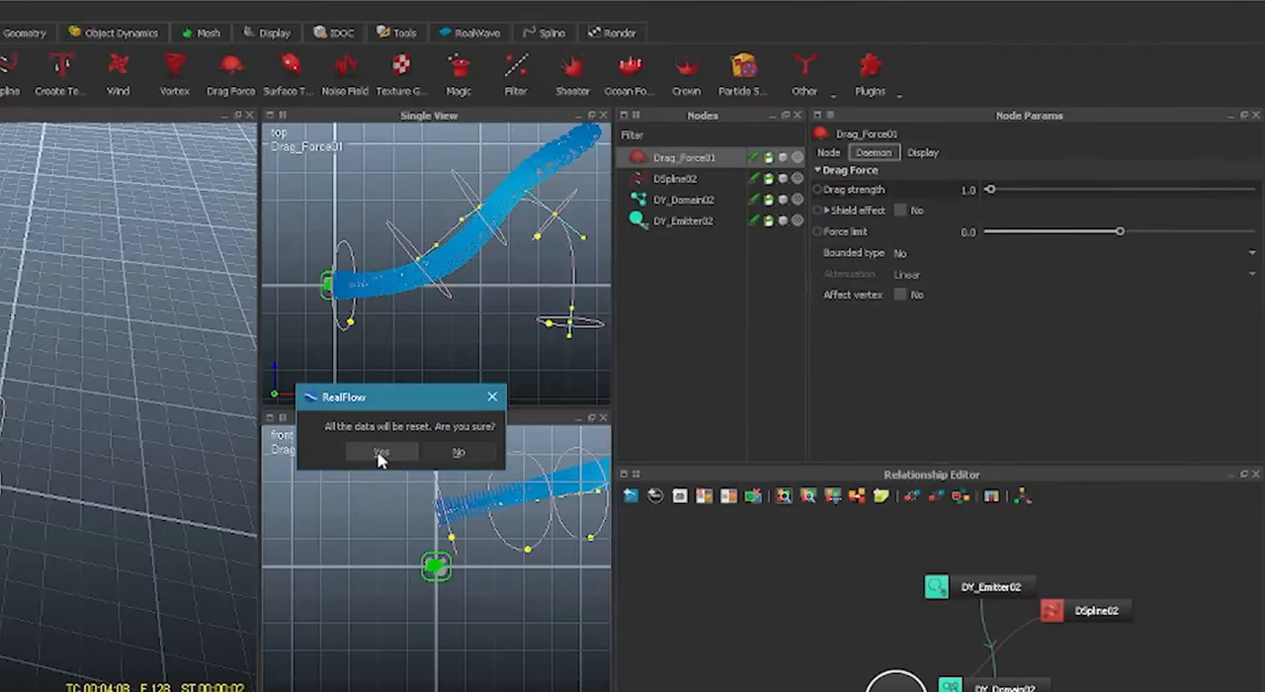
{"action": "left_click", "coordinate": [380, 456]}
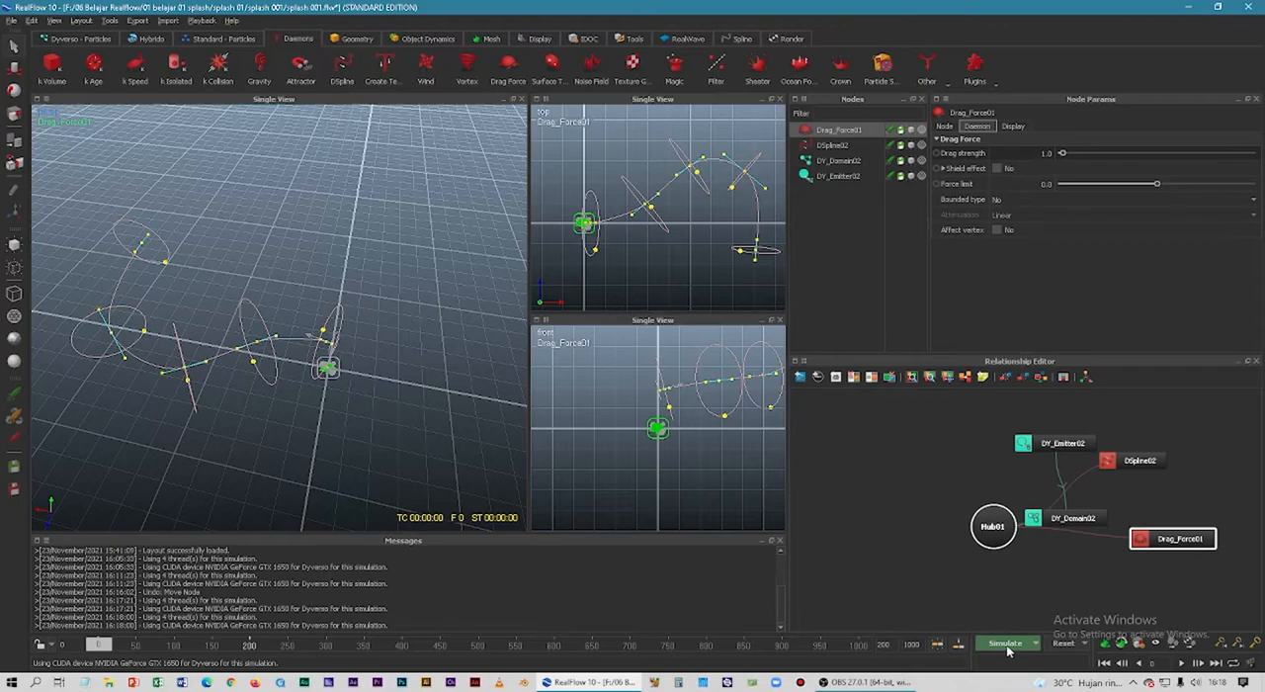
{"action": "left_click", "coordinate": [1006, 644]}
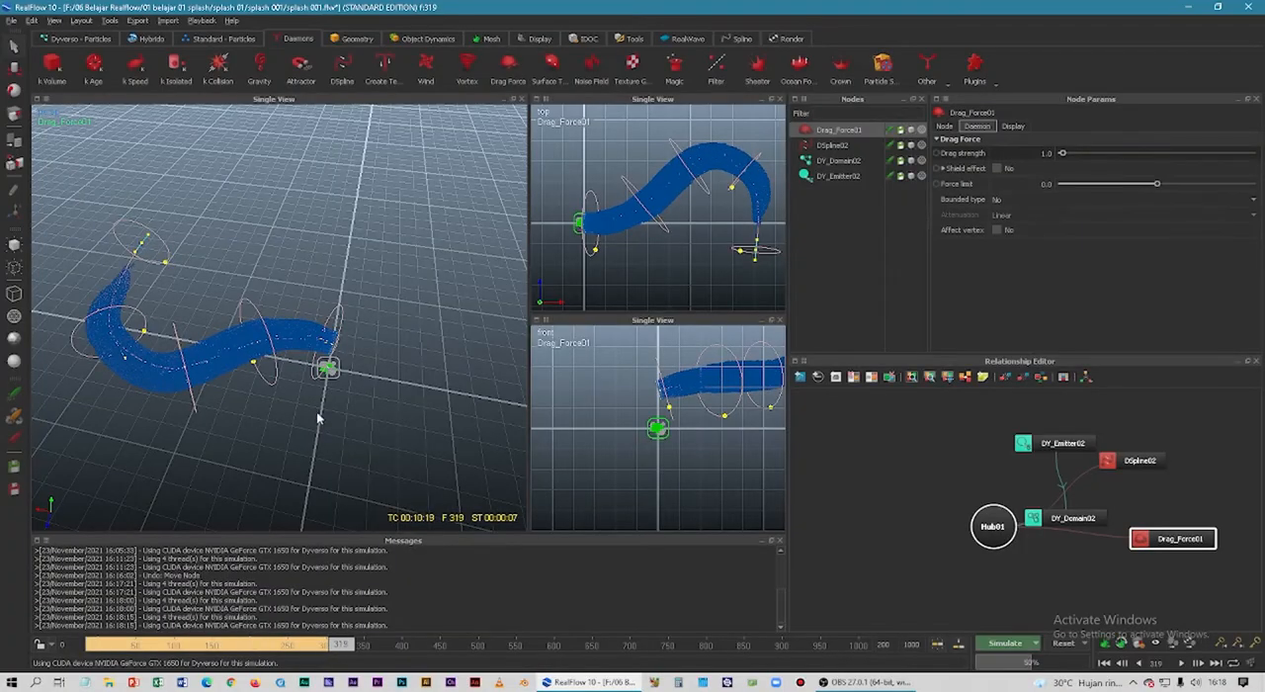
Continue the simulation and examine how closely the particle stream follows the DSpline at different frames and from several angles.
{"action": "left_click", "coordinate": [242, 347]}
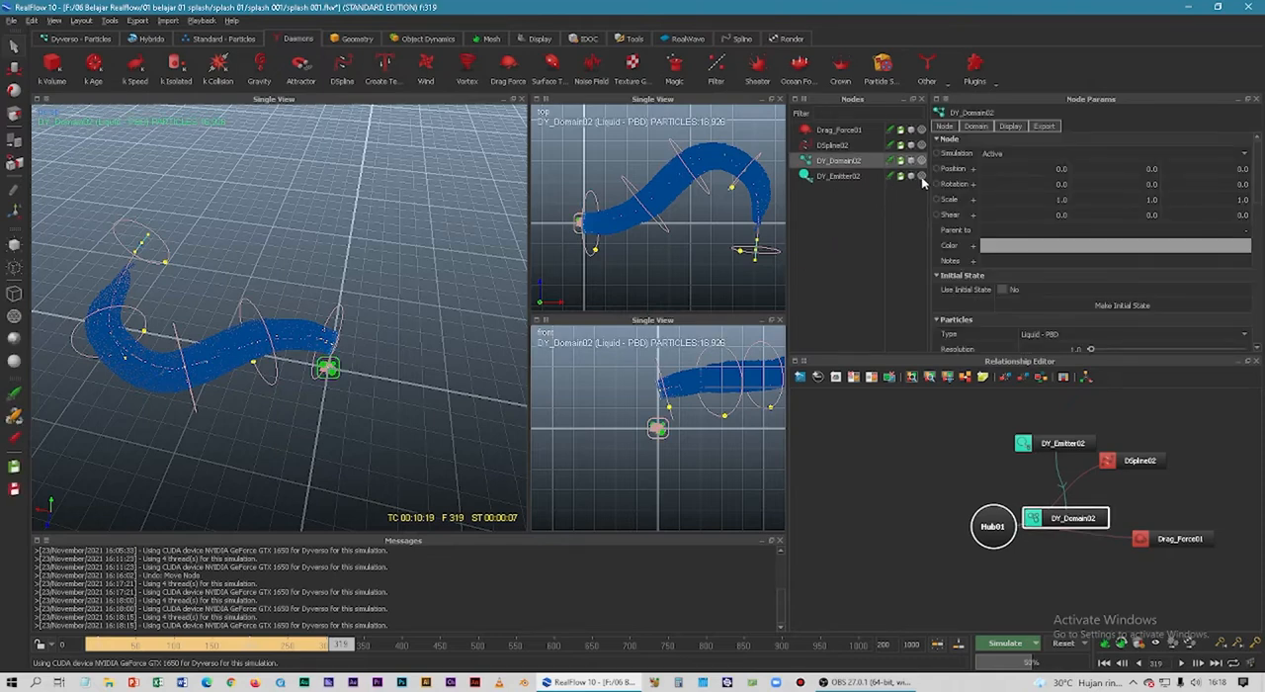
{"action": "left_click", "coordinate": [274, 430]}
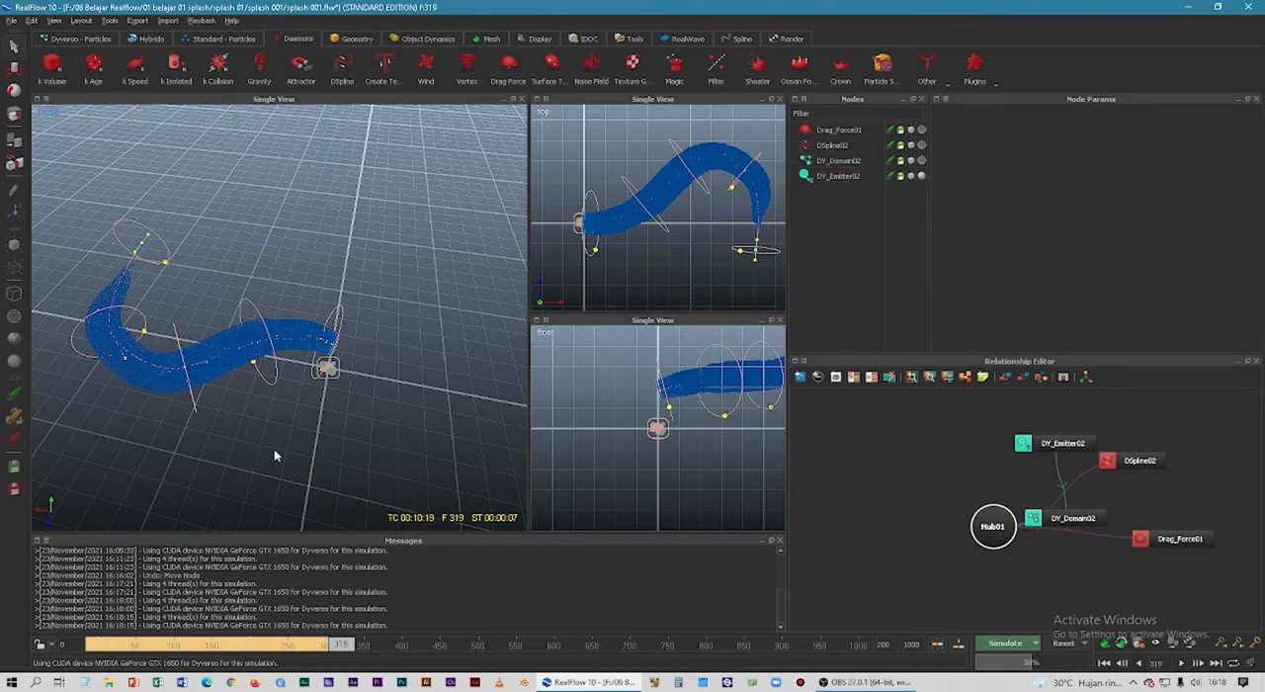
{"action": "left_click_drag", "start_coordinate": [274, 458], "coordinate": [365, 413], "text": "alt"}
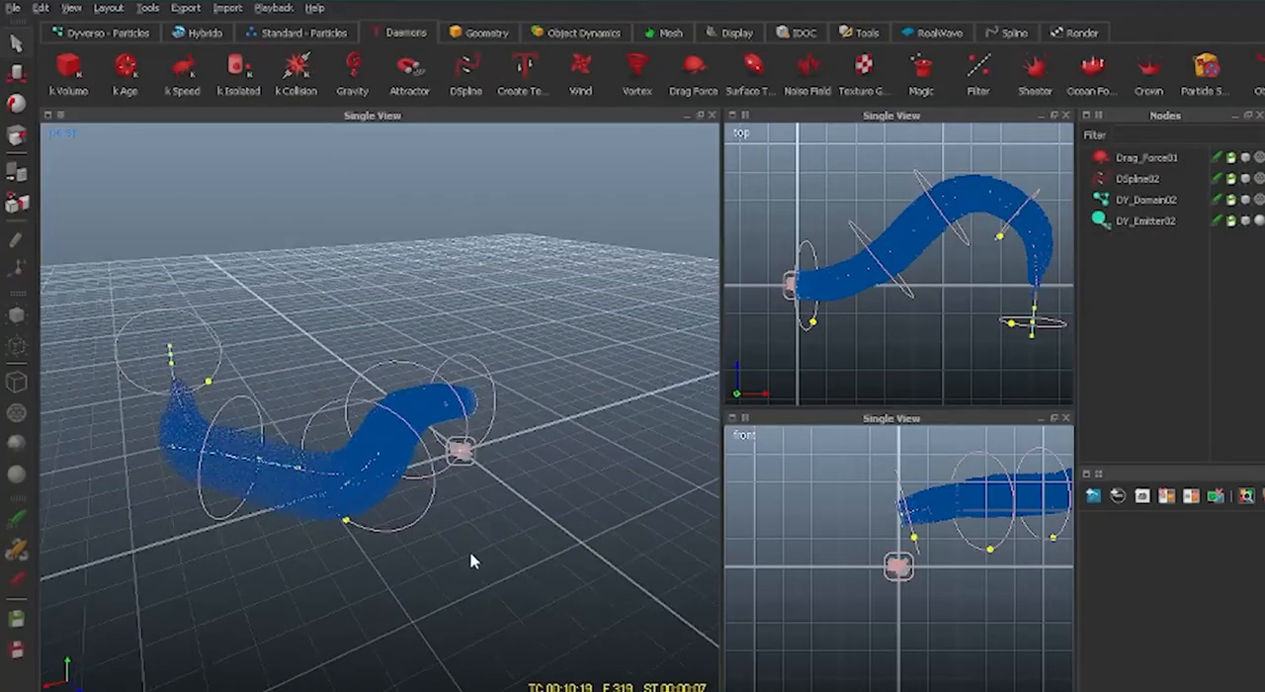
{"action": "left_click_drag", "start_coordinate": [471, 560], "coordinate": [490, 559], "text": "alt"}
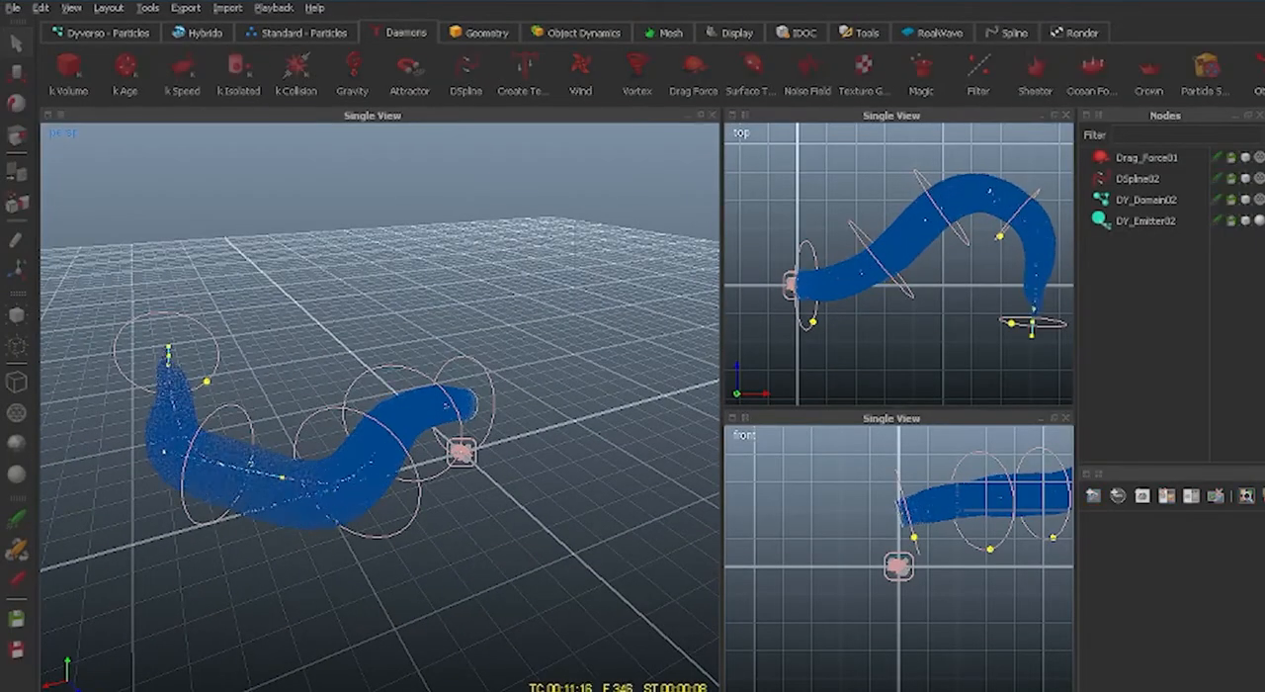
{"action": "mouse_move", "coordinate": [421, 604]}
{"action": "left_mouse_down", "text": "alt"}
{"action": "mouse_move", "coordinate": [579, 573]}
{"action": "mouse_move", "coordinate": [497, 599]}
{"action": "mouse_move", "coordinate": [390, 593]}
{"action": "mouse_move", "coordinate": [435, 605]}
{"action": "left_mouse_up", "text": "alt"}
{"action": "left_click_drag", "start_coordinate": [536, 581], "coordinate": [464, 598], "text": "alt"}
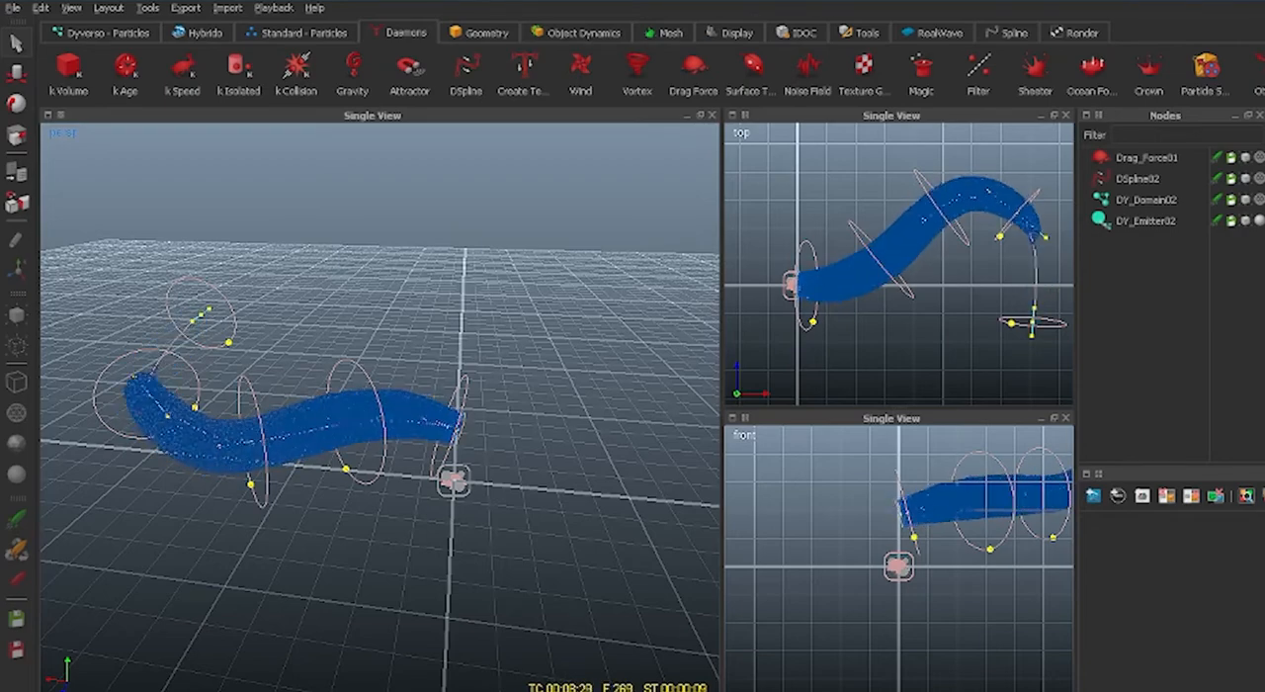
{"action": "left_click_drag", "start_coordinate": [464, 655], "coordinate": [482, 441], "text": "alt"}
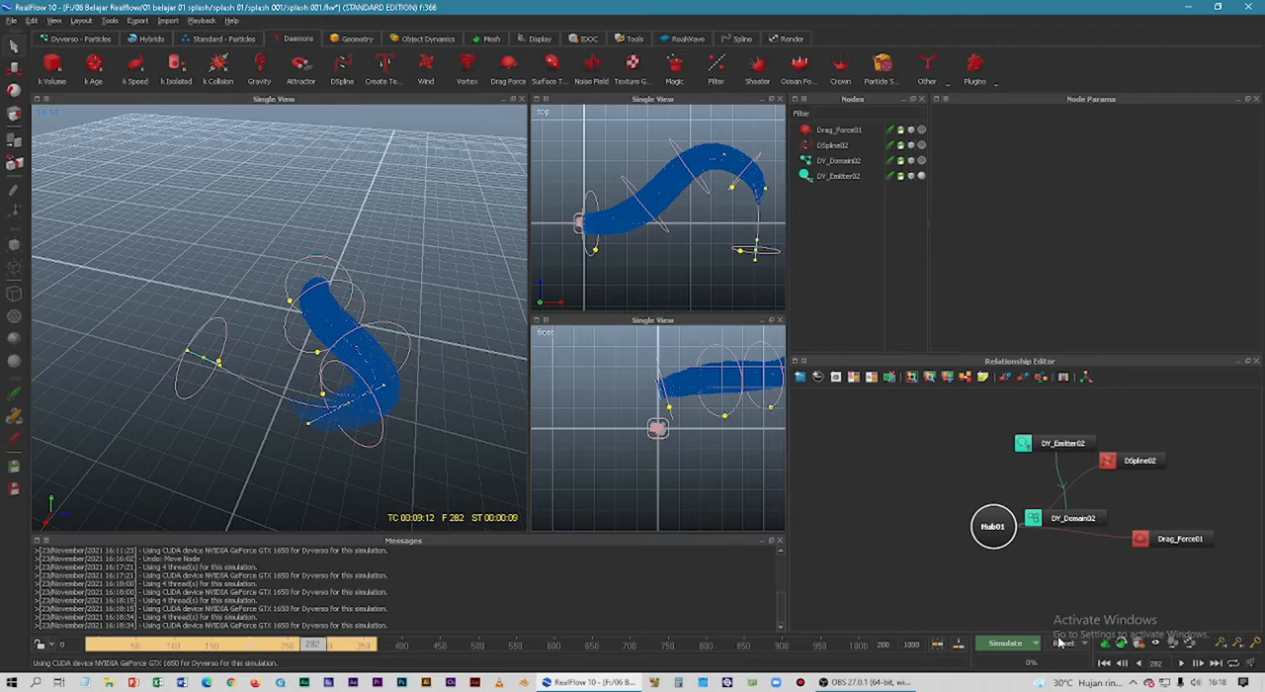
Reset the simulation data and add a Noise Field daemon to the scene.
{"action": "left_click", "coordinate": [1062, 643]}
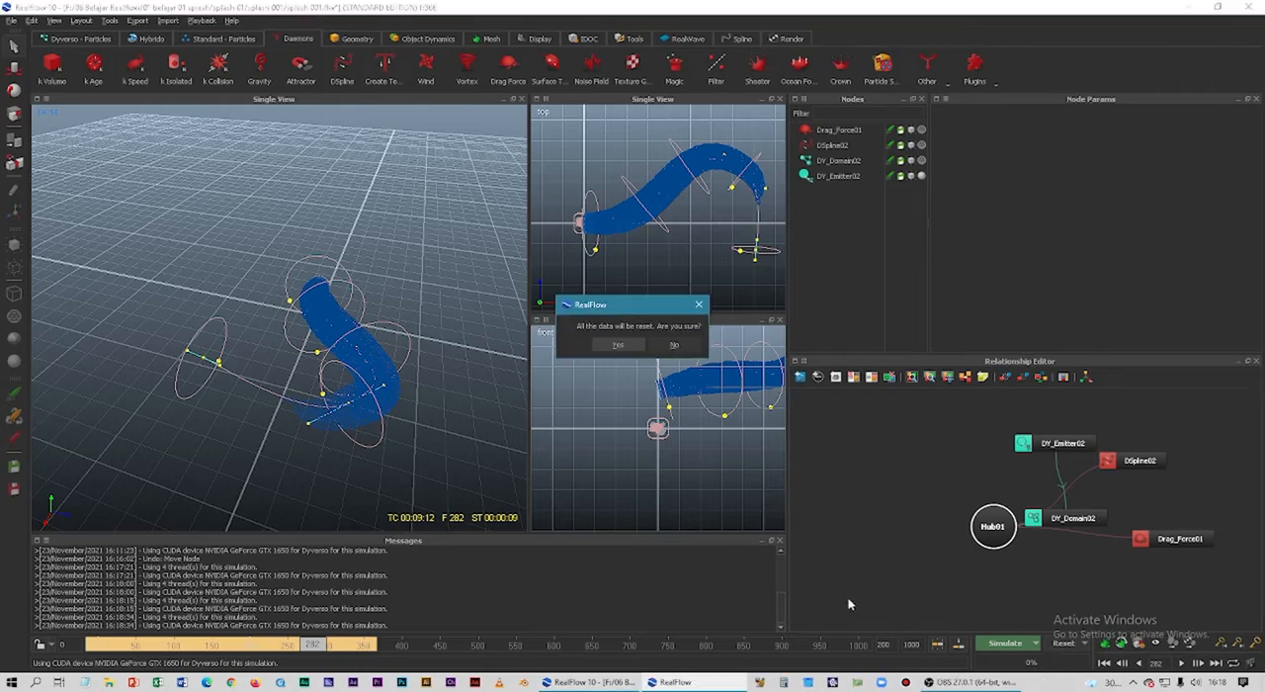
{"action": "left_click", "coordinate": [614, 345]}
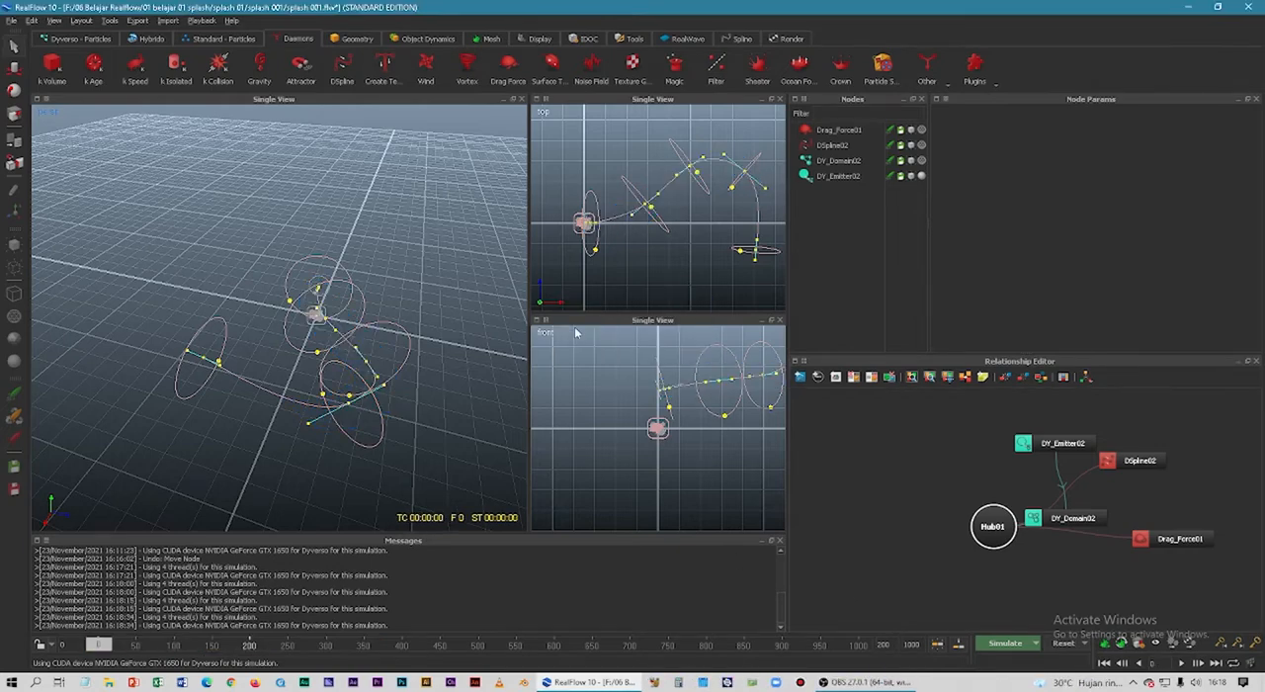
{"action": "left_click", "coordinate": [592, 65]}
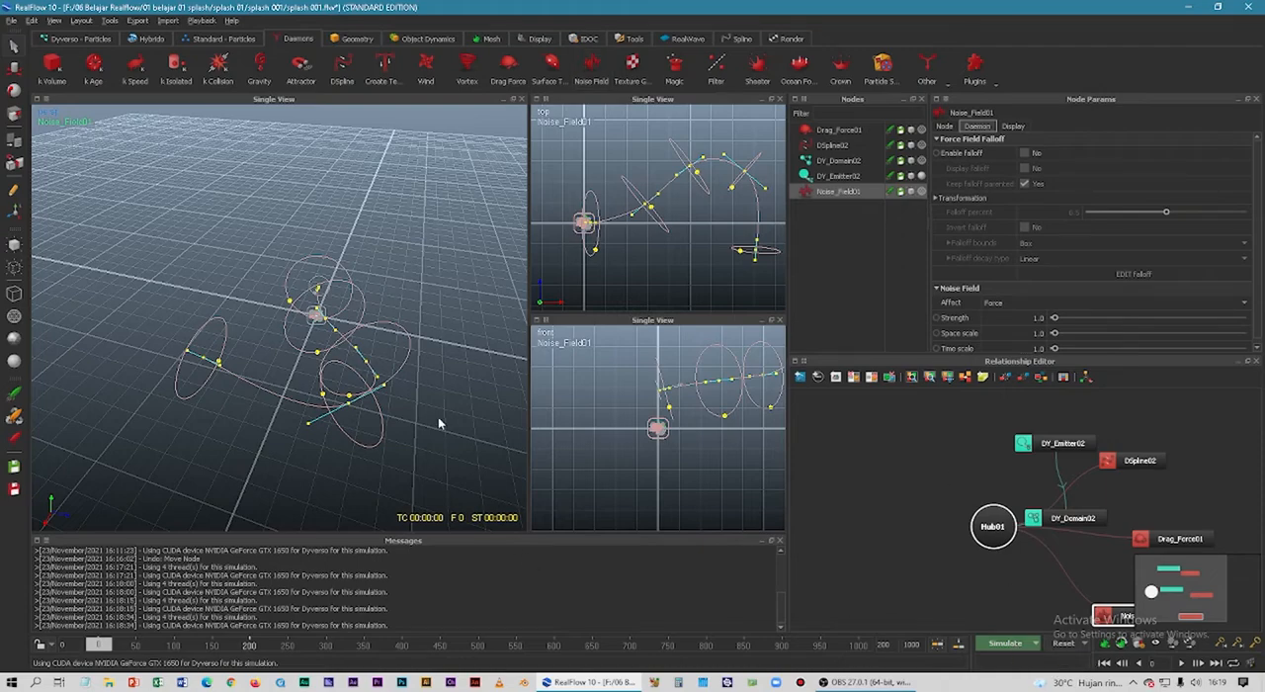
Run a test simulation with the Noise Field daemon, examine the particle stream from another angle, and reset the simulation data.
{"action": "left_click_drag", "start_coordinate": [440, 423], "coordinate": [373, 423], "text": "alt"}
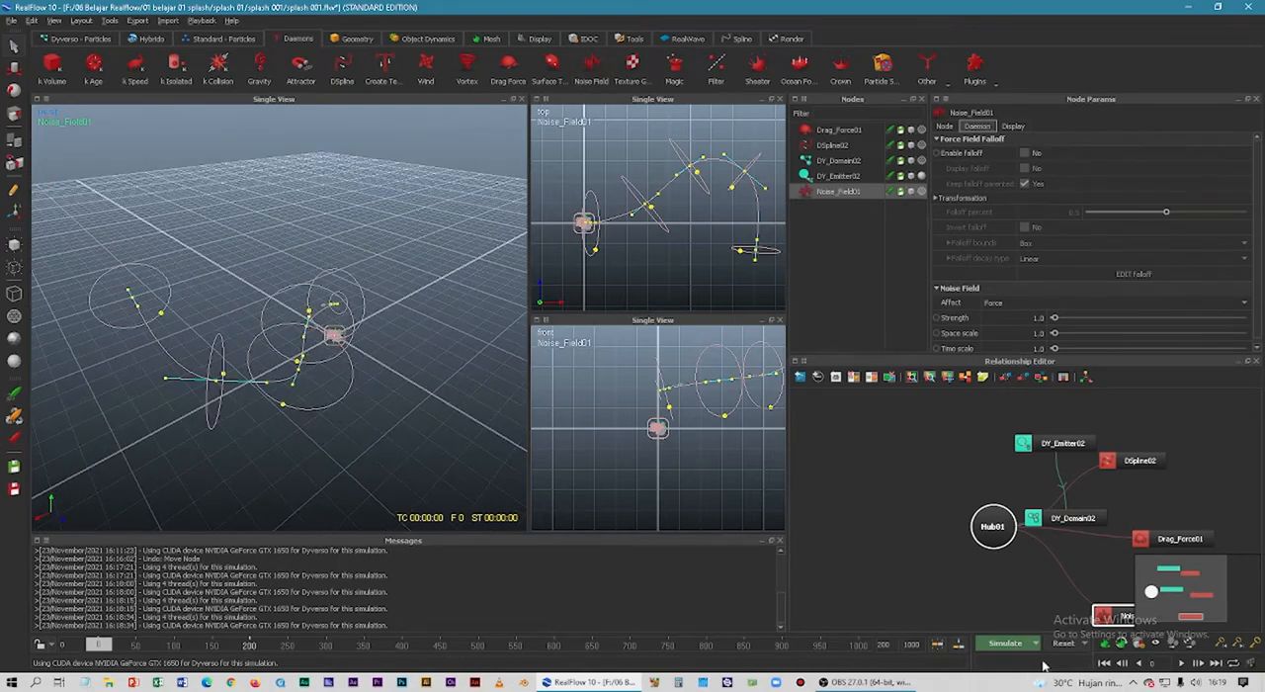
{"action": "left_click", "coordinate": [1008, 647]}
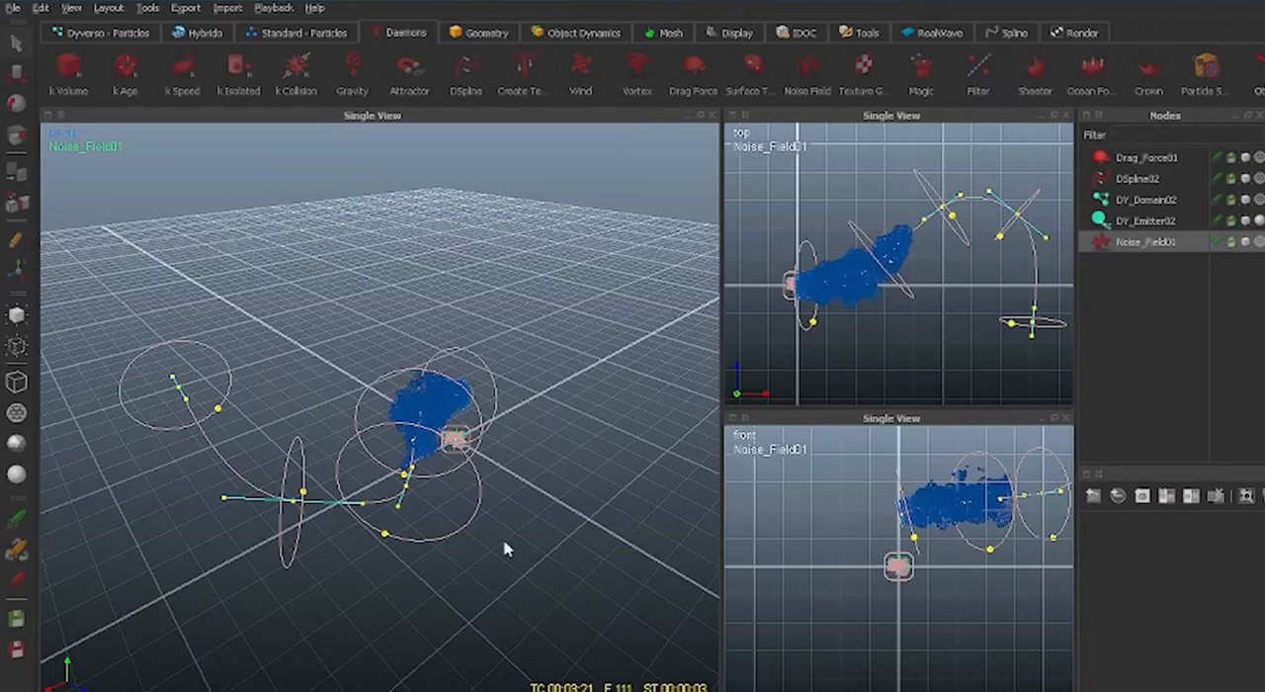
{"action": "left_click_drag", "start_coordinate": [502, 553], "coordinate": [273, 596], "text": "alt"}
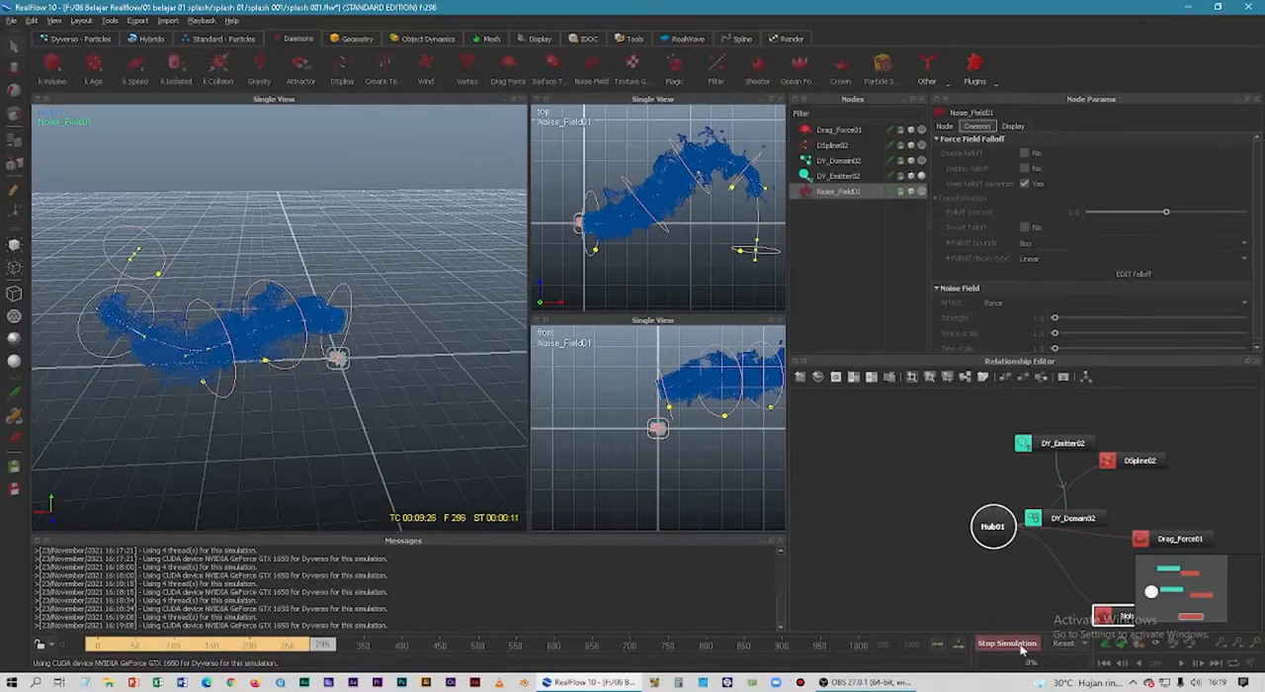
{"action": "left_click", "coordinate": [1062, 643]}
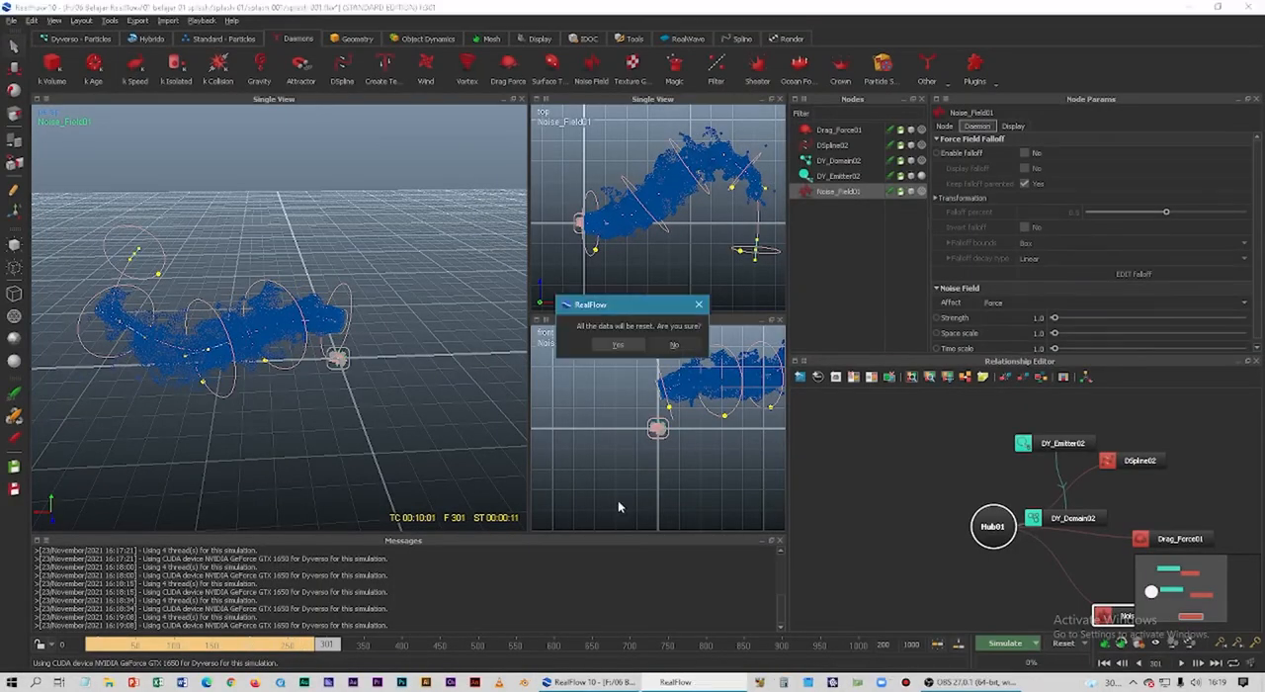
{"action": "left_click", "coordinate": [605, 345]}
Set the Drag Force daemon's drag strength to 0.8 and review the DSpline and Noise Field parameters.
{"action": "left_click", "coordinate": [840, 130]}
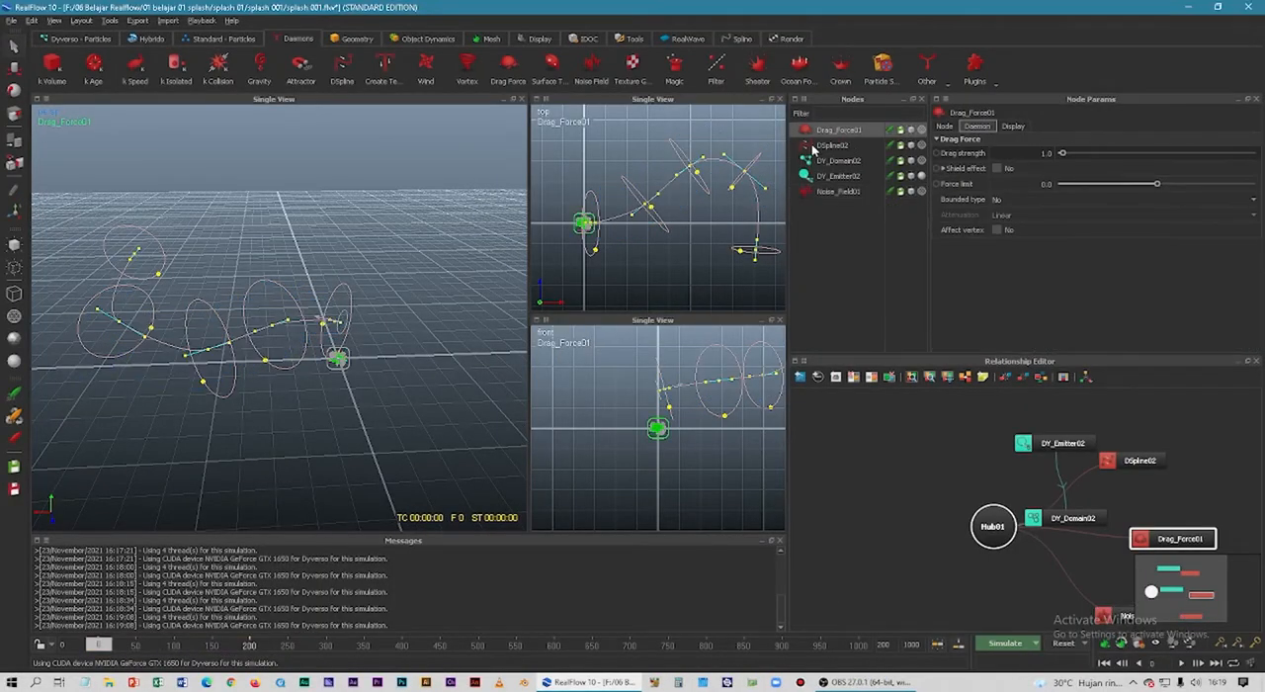
{"action": "double_click", "coordinate": [1045, 153]}
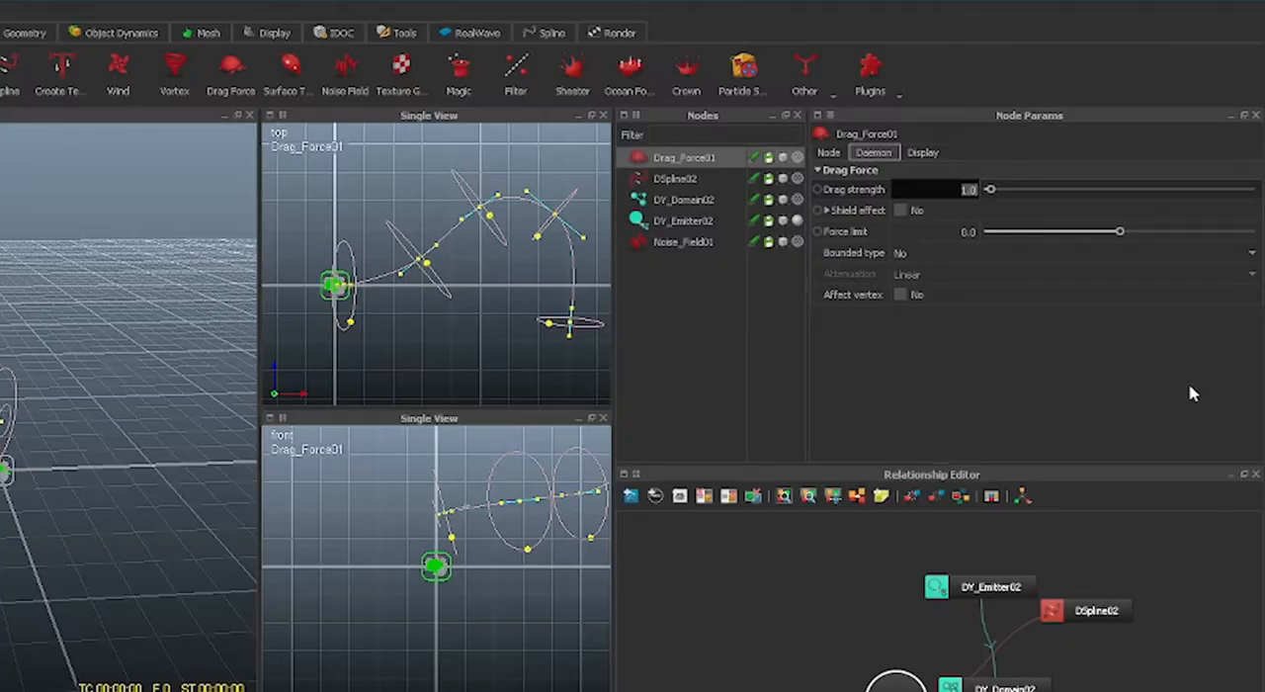
{"action": "key", "text": "Return"}
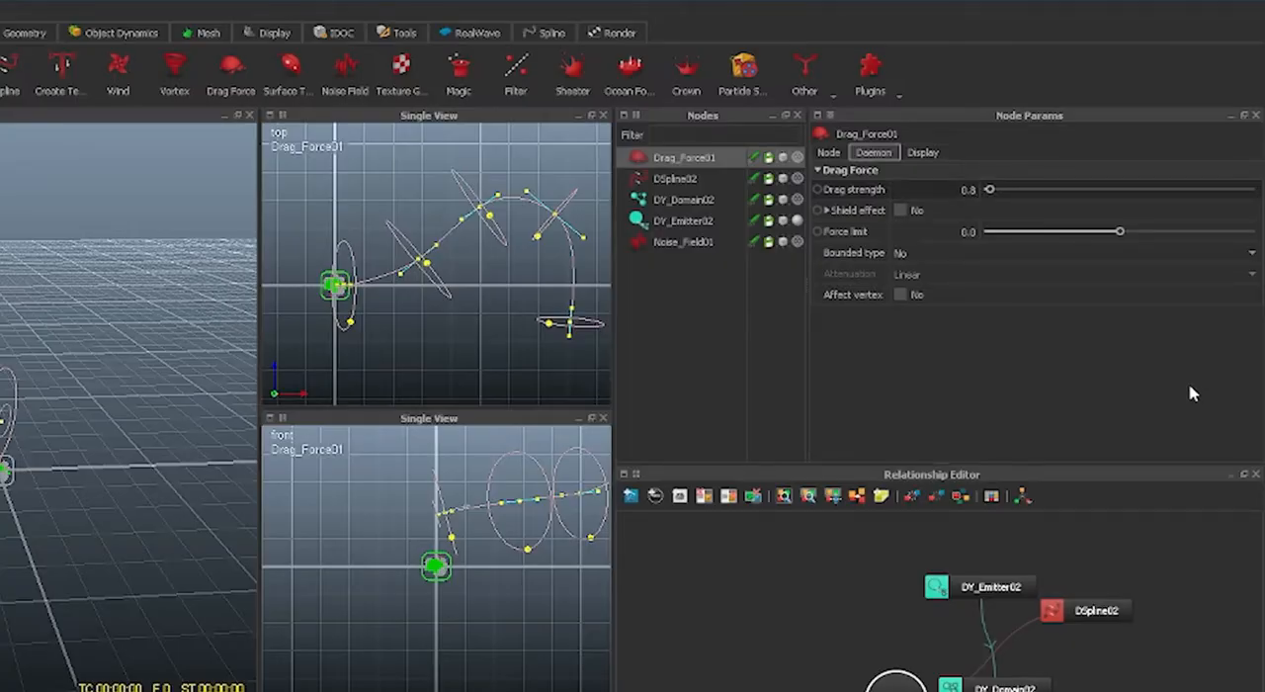
{"action": "left_click", "coordinate": [690, 181]}
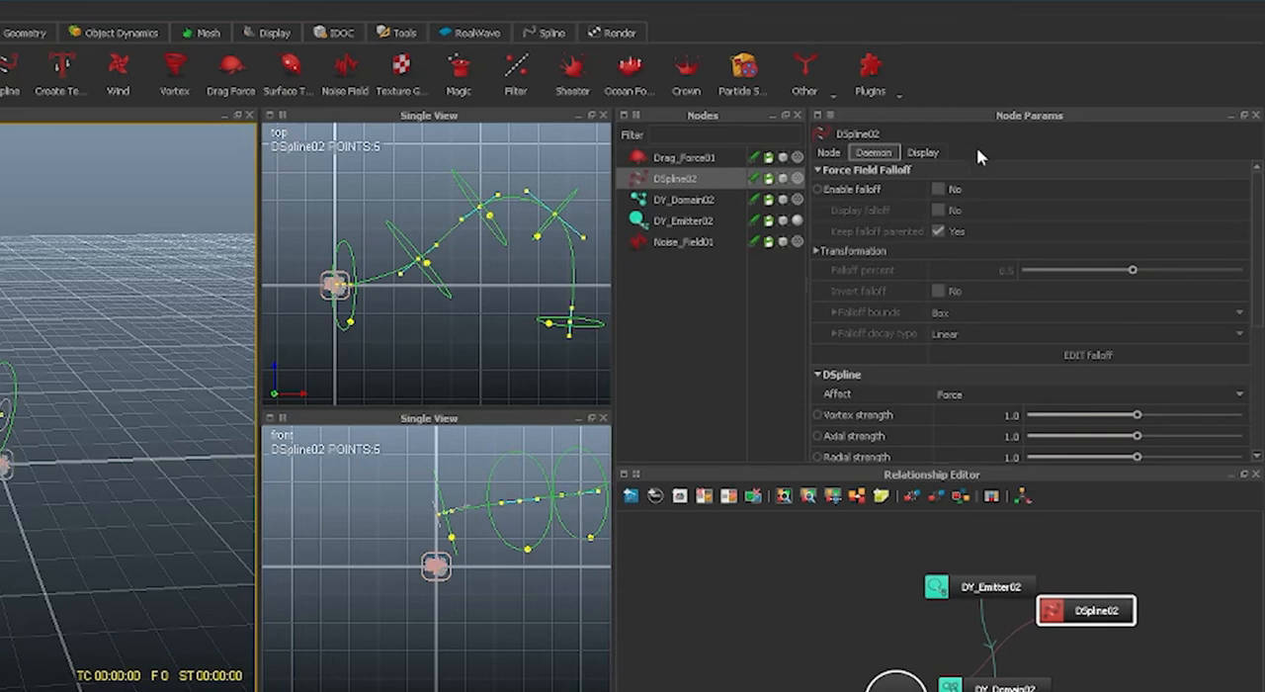
{"action": "left_click", "coordinate": [682, 242]}
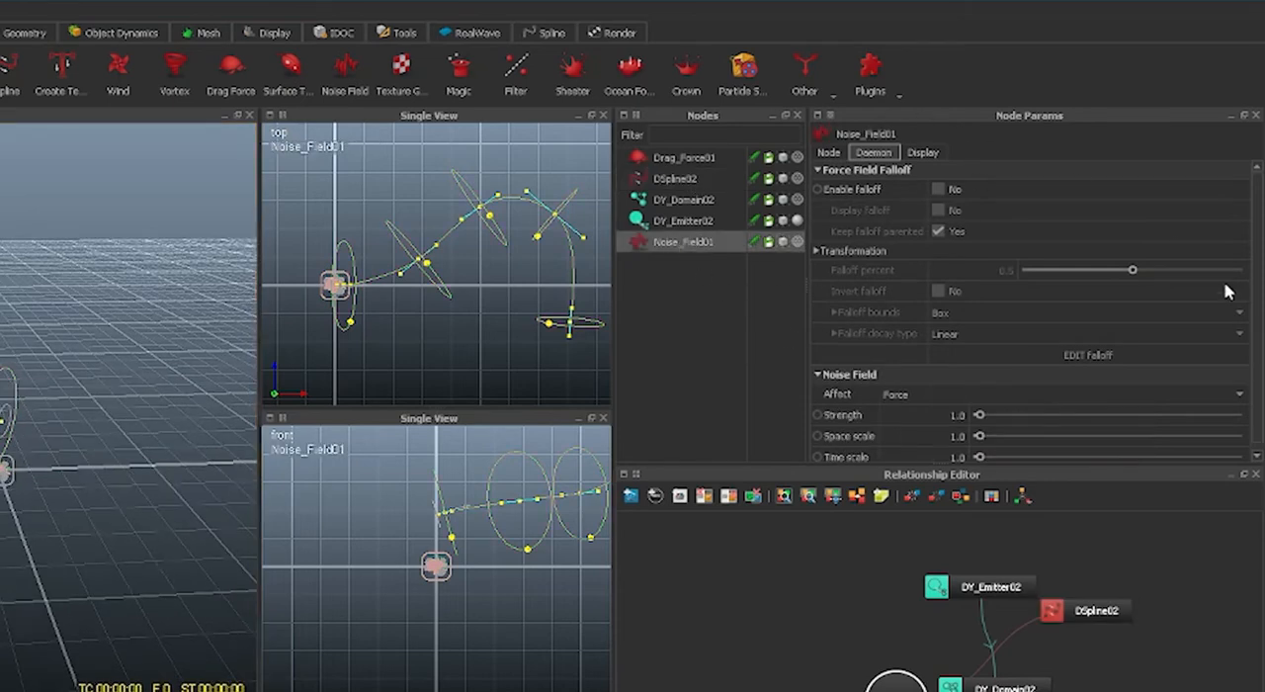
{"action": "left_click_drag", "start_coordinate": [1260, 299], "coordinate": [1259, 313]}
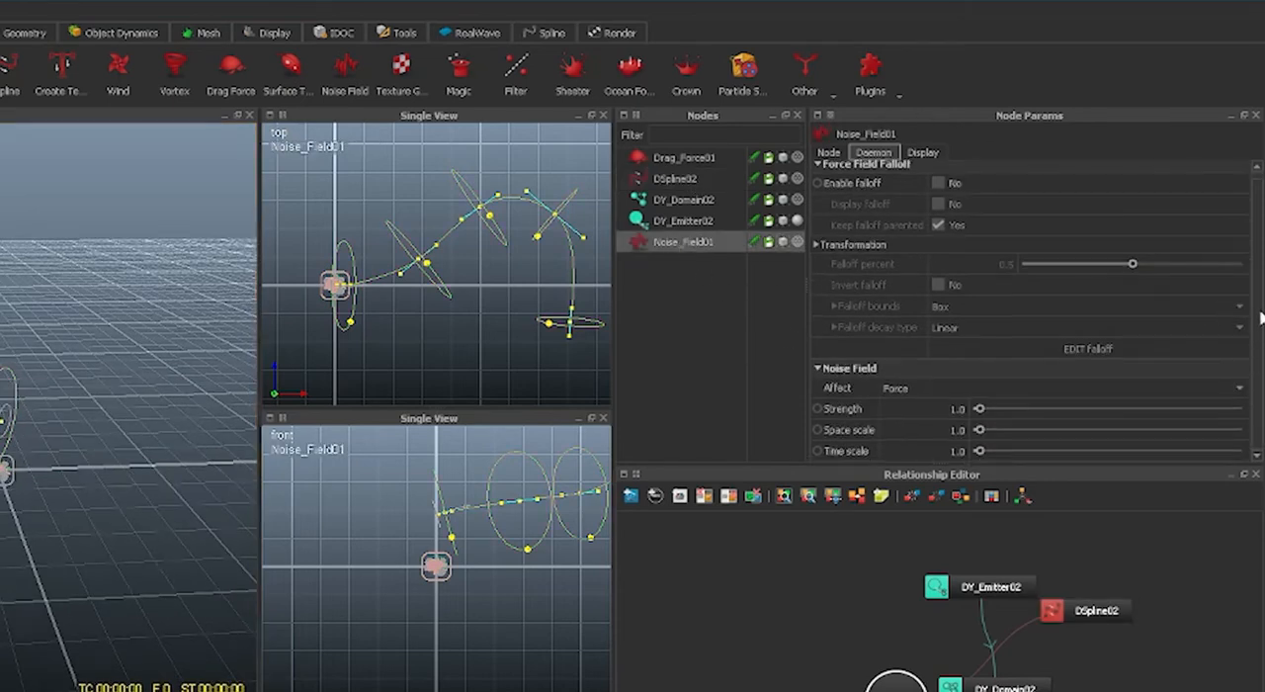
Rerun the simulation, examine the stream from a lower viewing angle, and reset the simulation data.
{"action": "left_click", "coordinate": [1017, 648]}
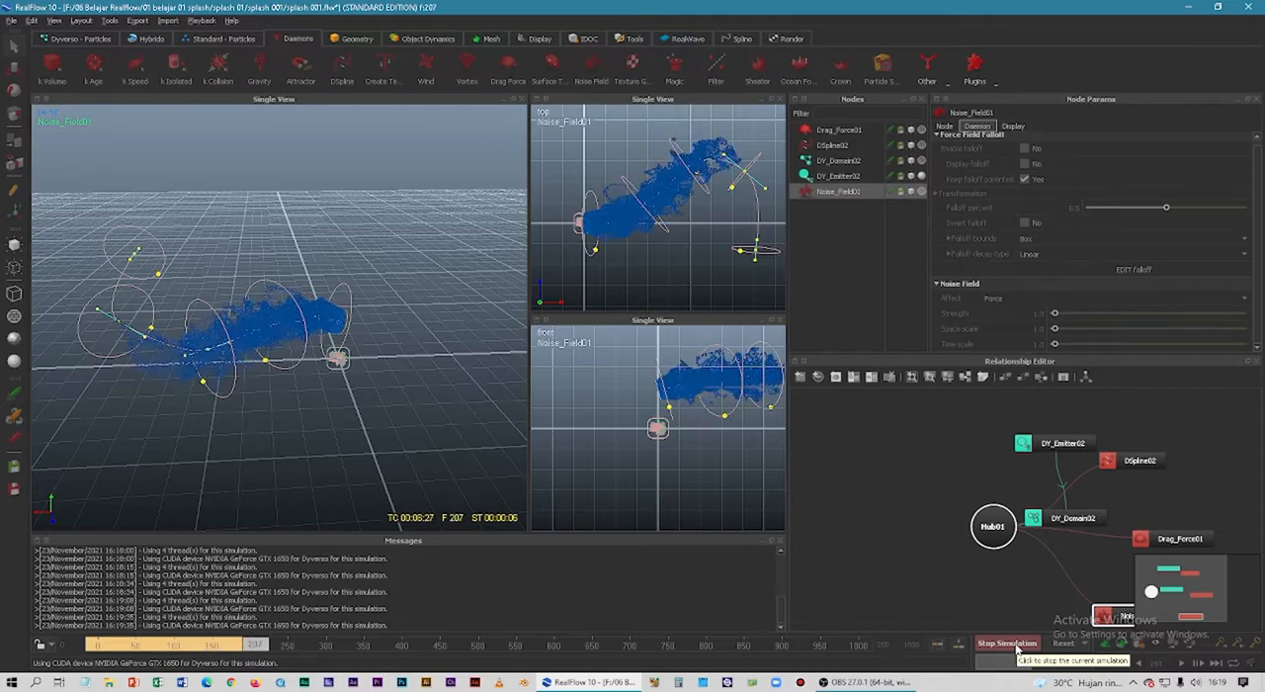
{"action": "left_click", "coordinate": [1007, 643]}
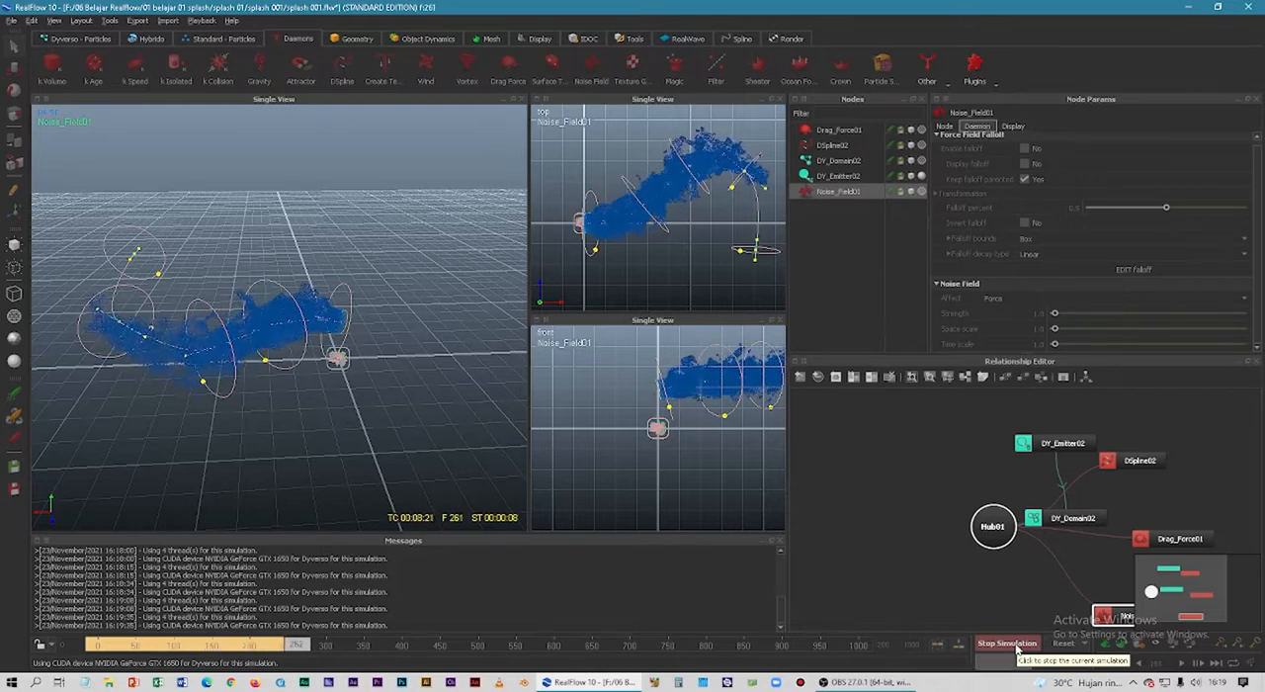
{"action": "mouse_move", "coordinate": [286, 444]}
{"action": "left_mouse_down", "text": "alt"}
{"action": "mouse_move", "coordinate": [418, 435]}
{"action": "mouse_move", "coordinate": [281, 425]}
{"action": "left_mouse_up", "text": "alt"}
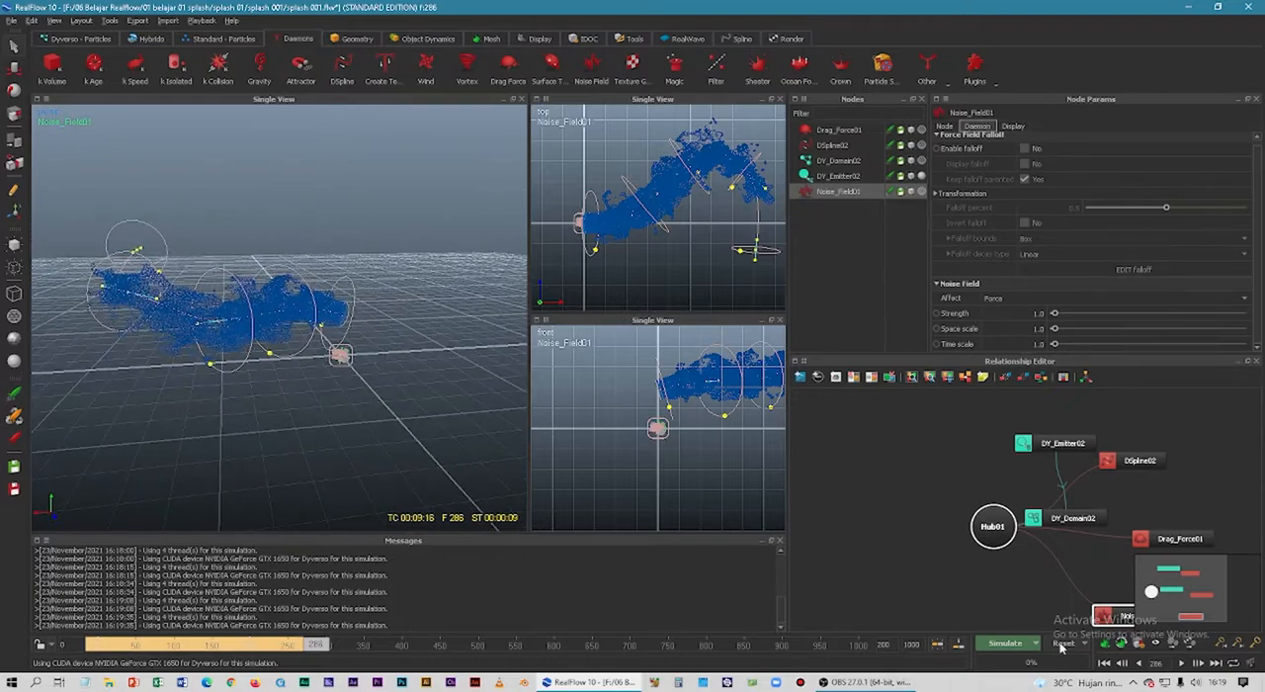
{"action": "left_click", "coordinate": [617, 343]}
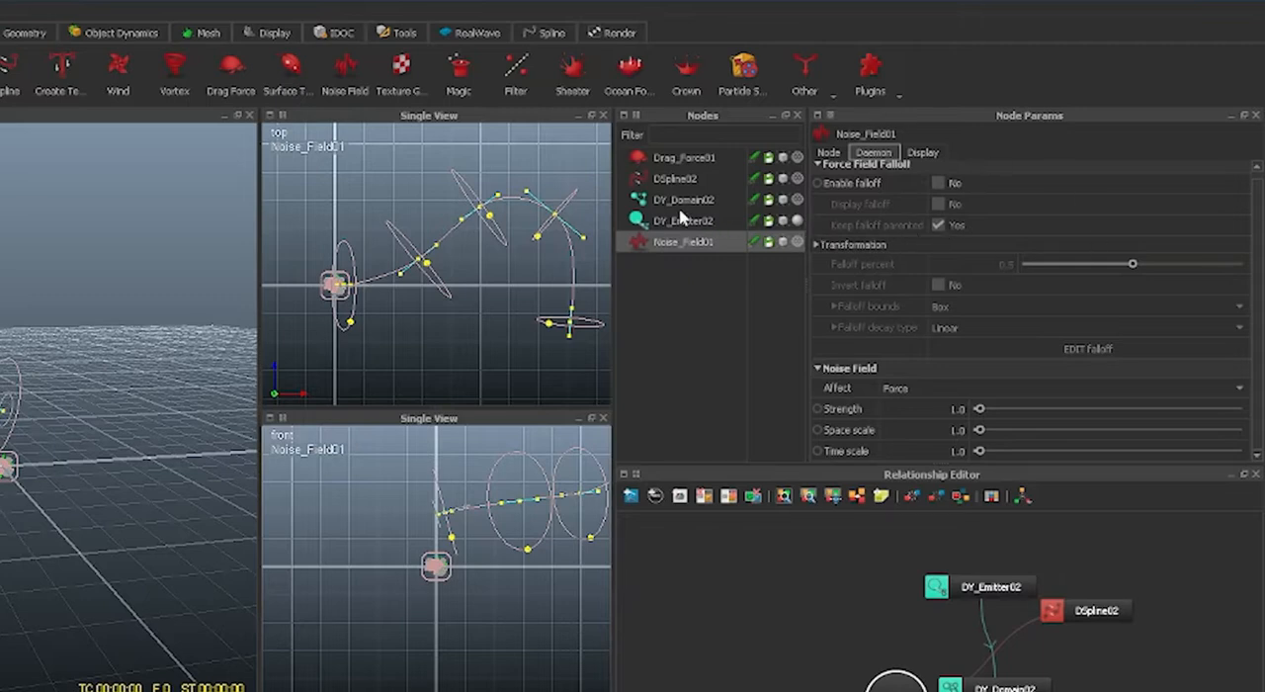
Set the Drag Force daemon's drag strength to 0.5.
{"action": "left_click", "coordinate": [691, 158]}
{"action": "left_click", "coordinate": [964, 190]}
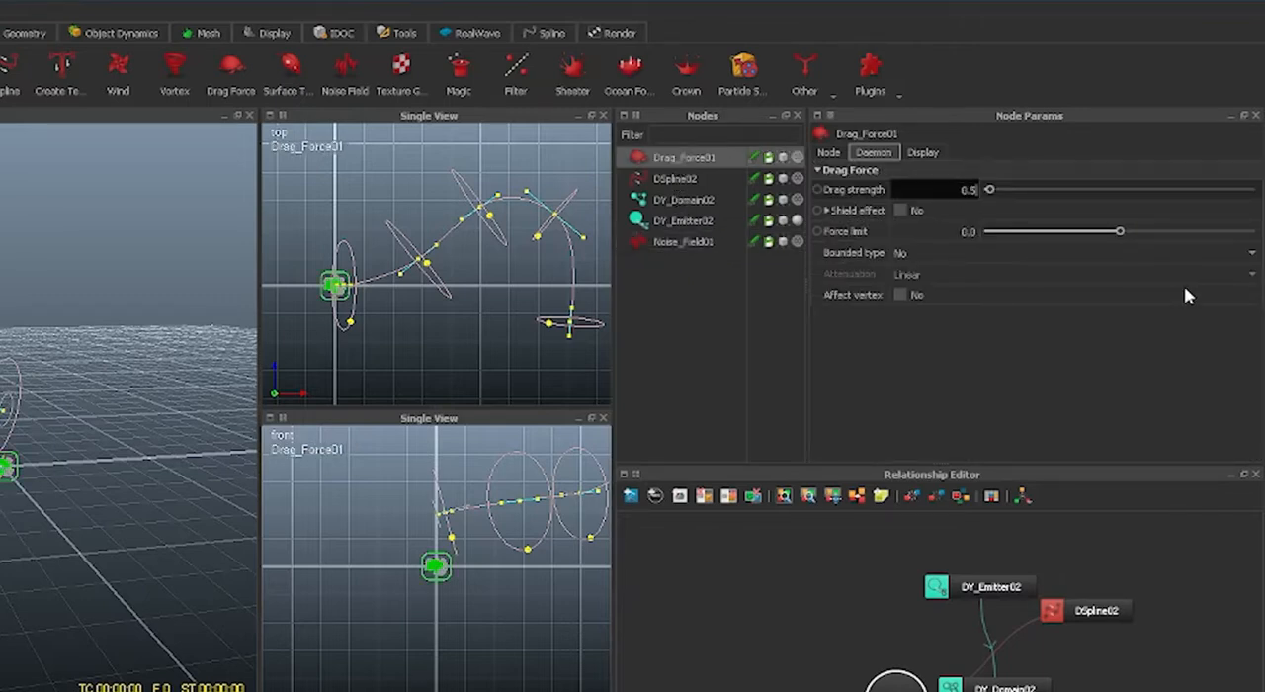
{"action": "key", "text": "Return"}
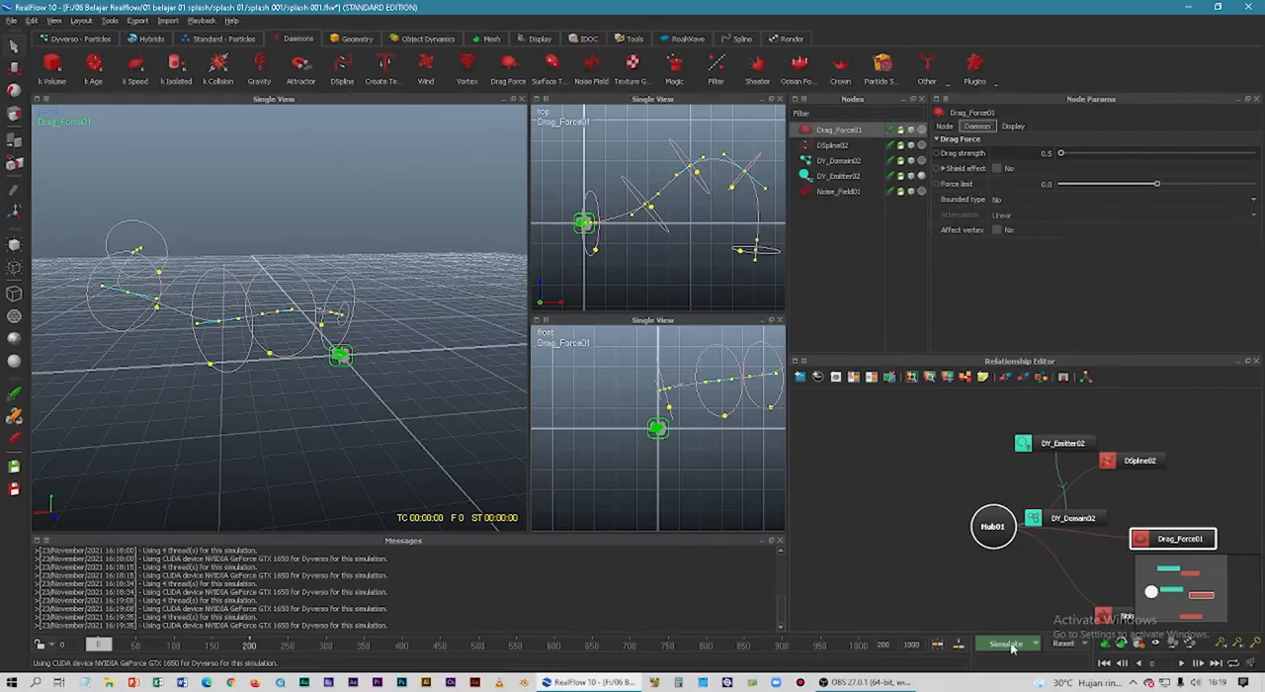
Run a short test simulation with the reduced drag strength and reset the scene.
{"action": "left_click", "coordinate": [1007, 644]}
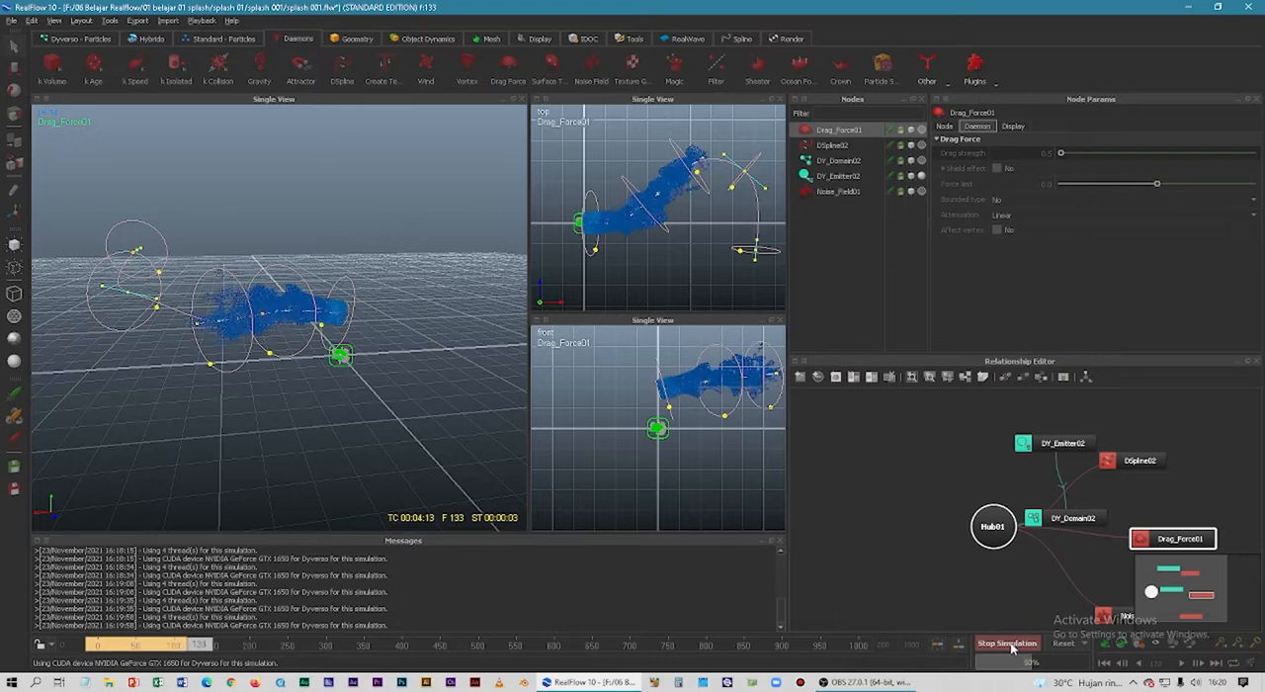
{"action": "left_click", "coordinate": [1007, 643]}
{"action": "left_click", "coordinate": [1063, 643]}
{"action": "left_click", "coordinate": [624, 346]}
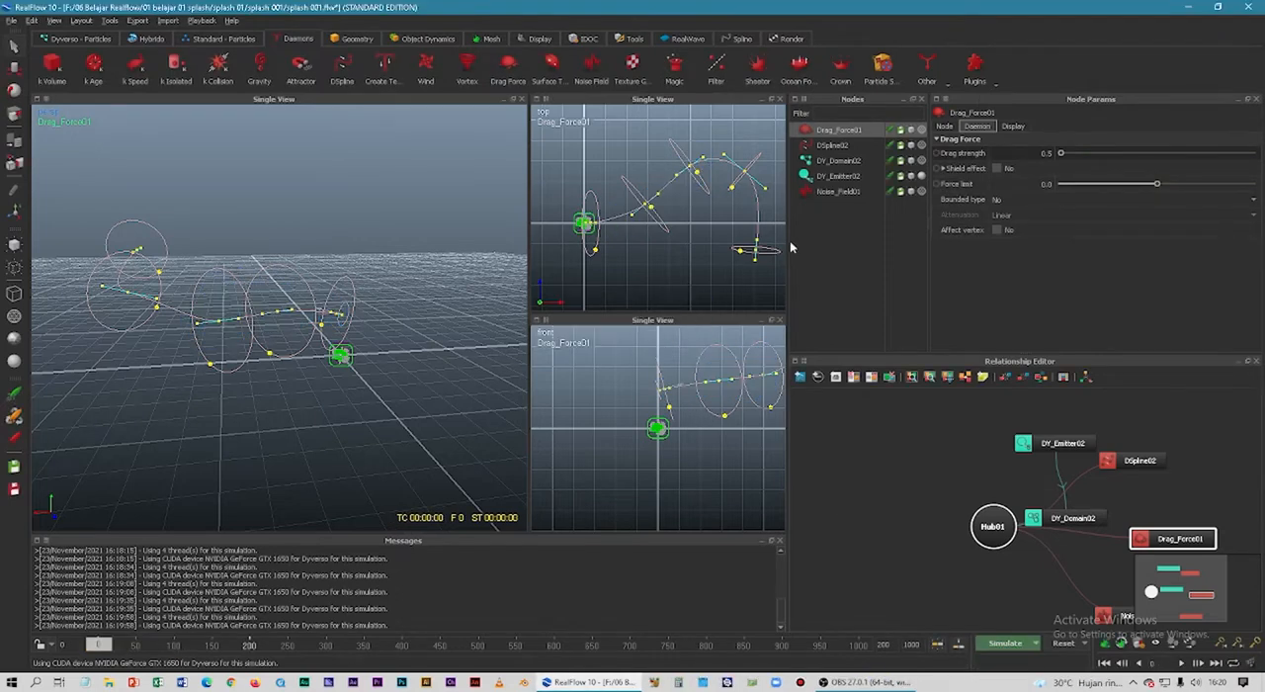
Set the Noise Field daemon's strength to 0.8, test it in a simulation, and reset the simulation data.
{"action": "left_click", "coordinate": [827, 193]}
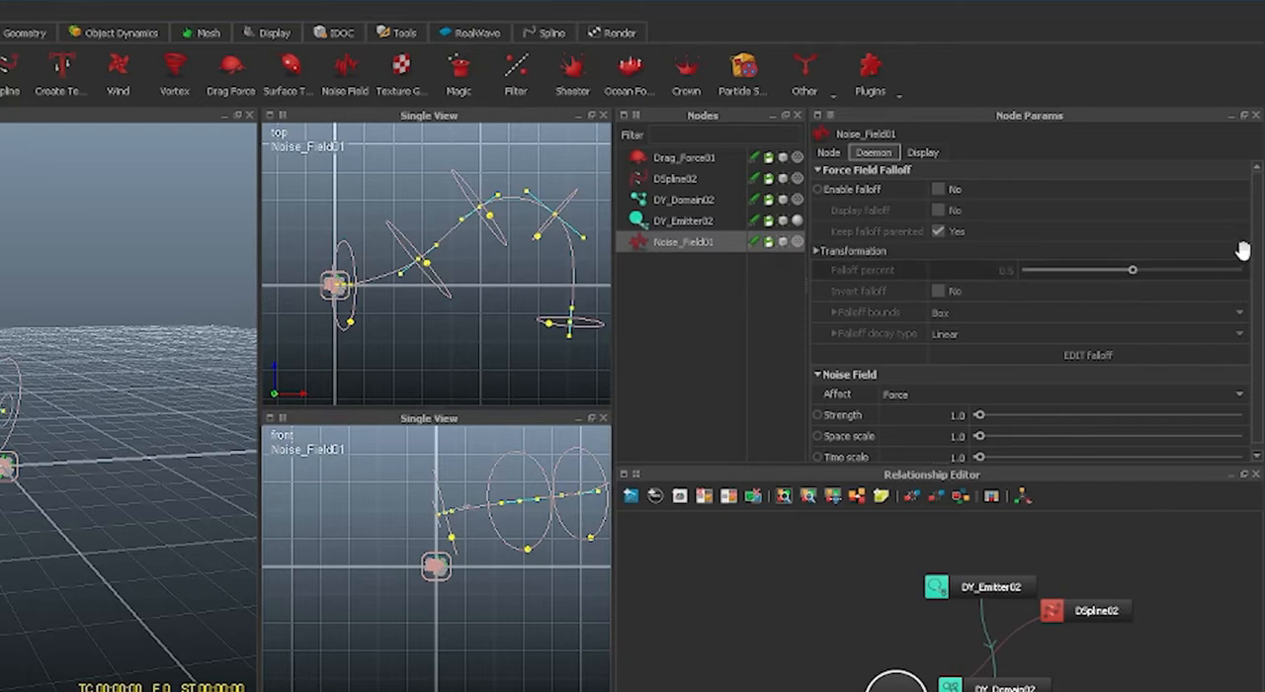
{"action": "scroll", "coordinate": [1259, 259], "scroll_direction": "down", "scroll_amount": 1}
{"action": "left_click", "coordinate": [954, 409]}
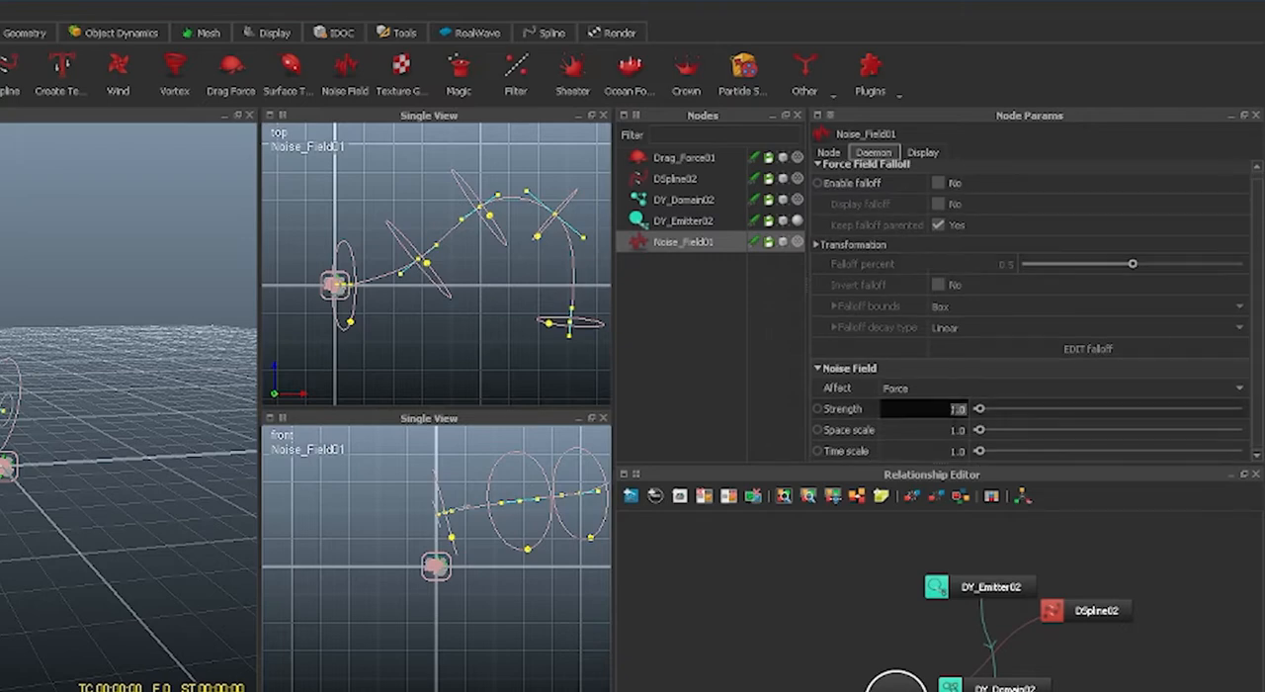
{"action": "key", "text": "Return"}
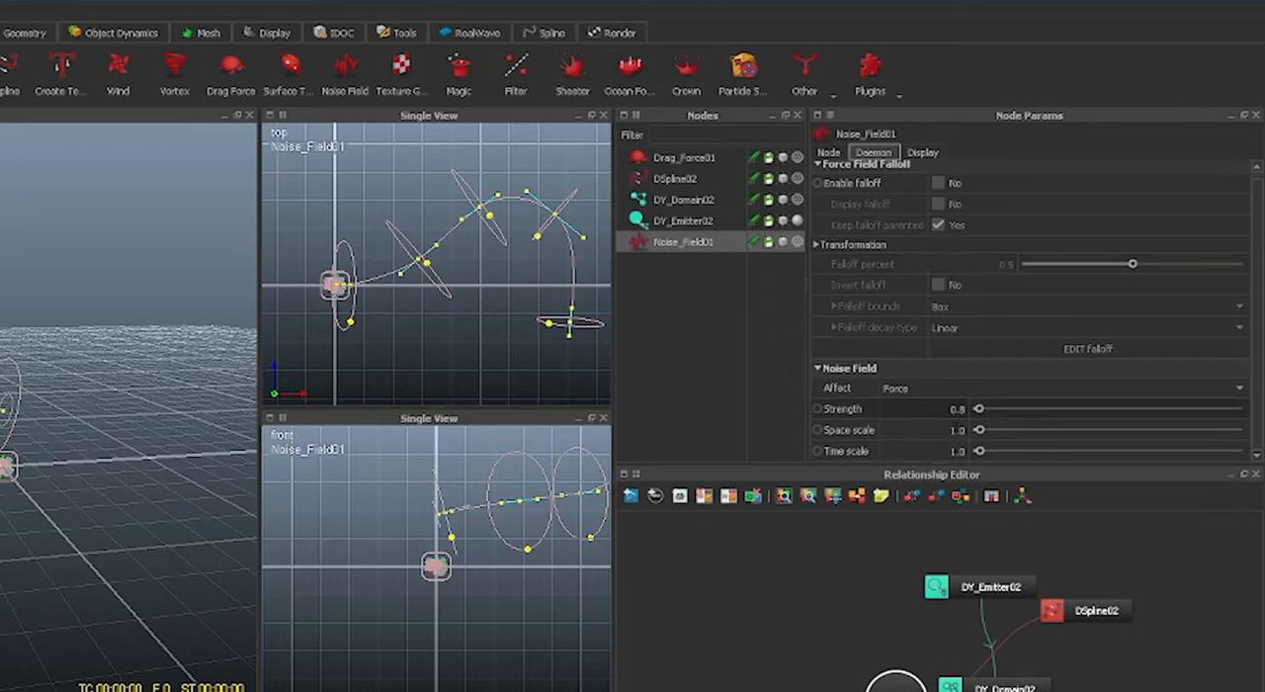
{"action": "key", "text": "alt+a"}
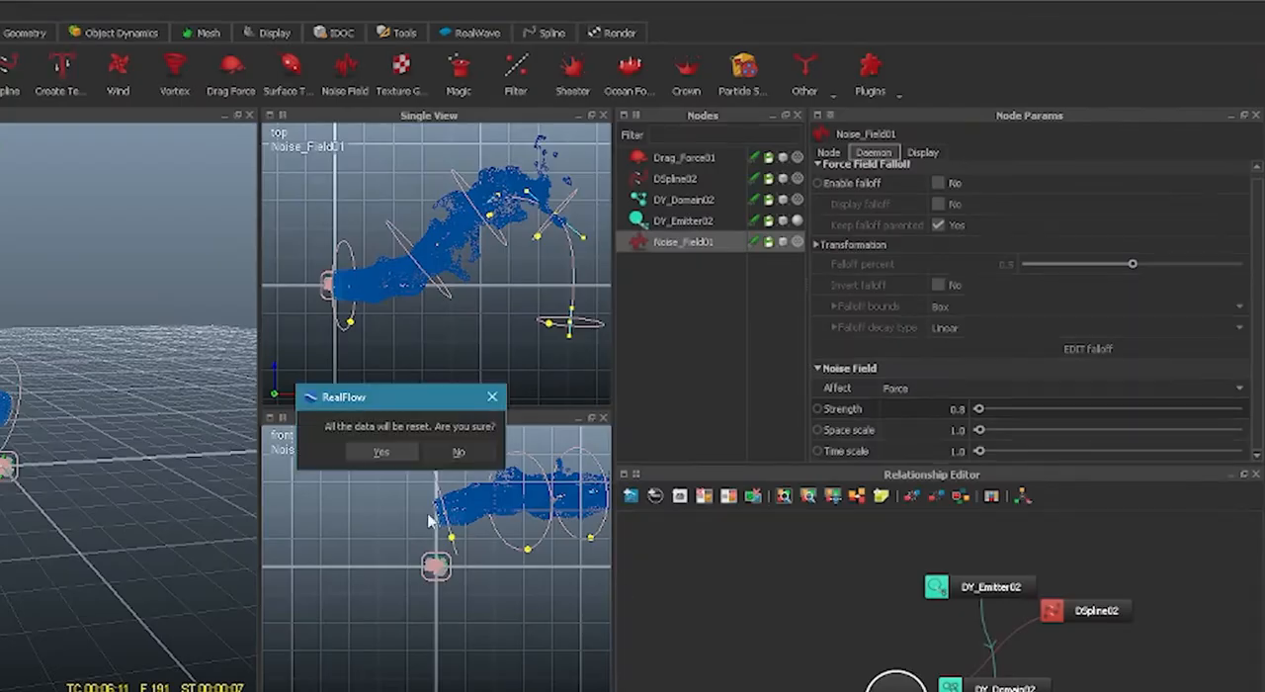
{"action": "left_click", "coordinate": [382, 452]}
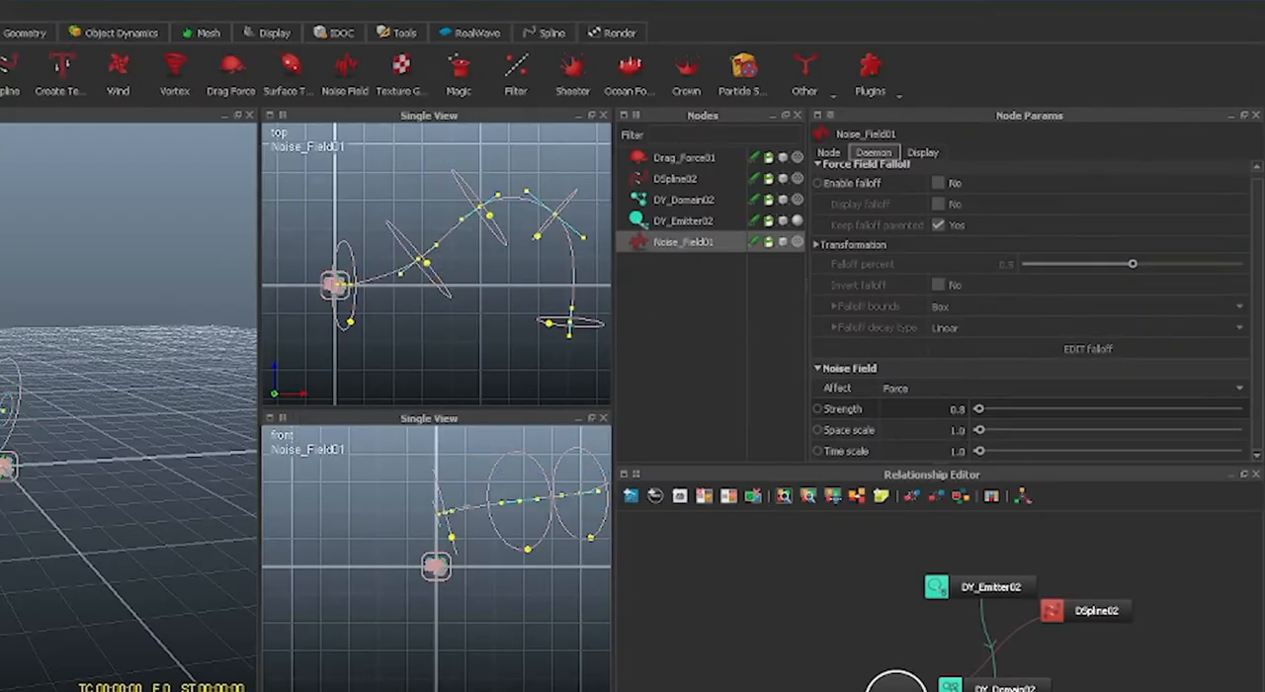
Set the Noise Field daemon's space scale to 0.8 and its time scale to 0.5.
{"action": "left_click", "coordinate": [929, 430]}
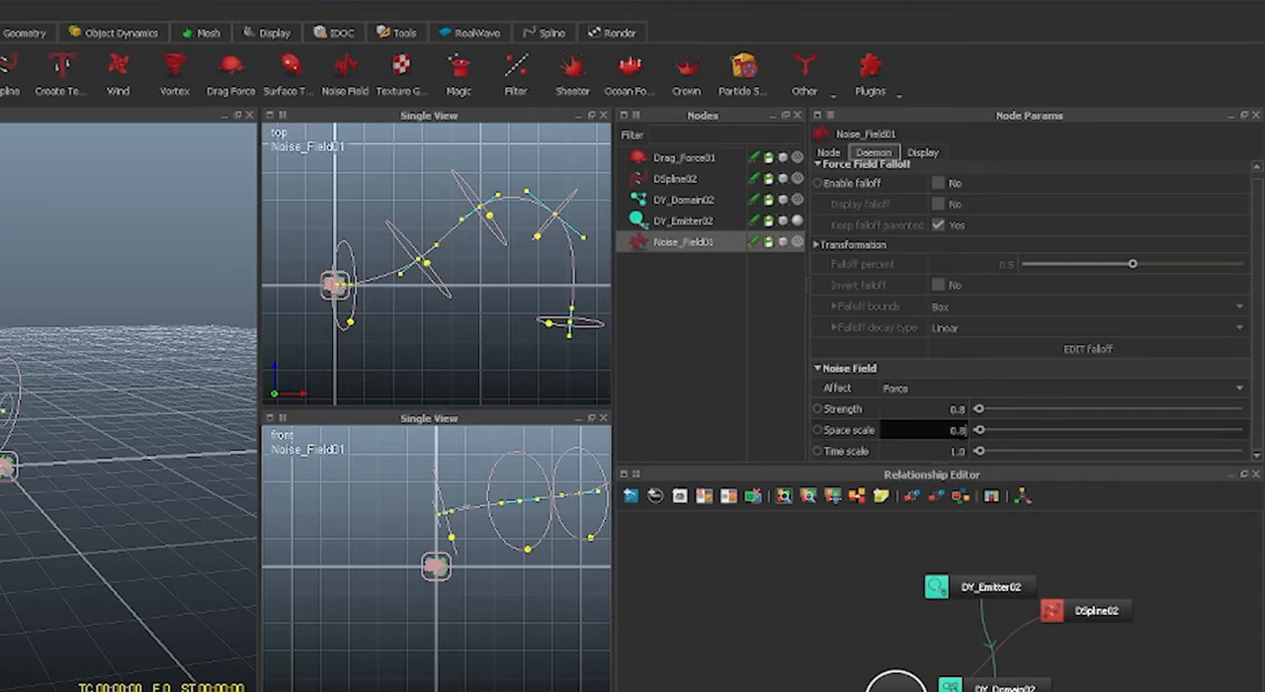
{"action": "key", "text": "Return"}
{"action": "left_click", "coordinate": [955, 453]}
{"action": "type", "text": "0."}
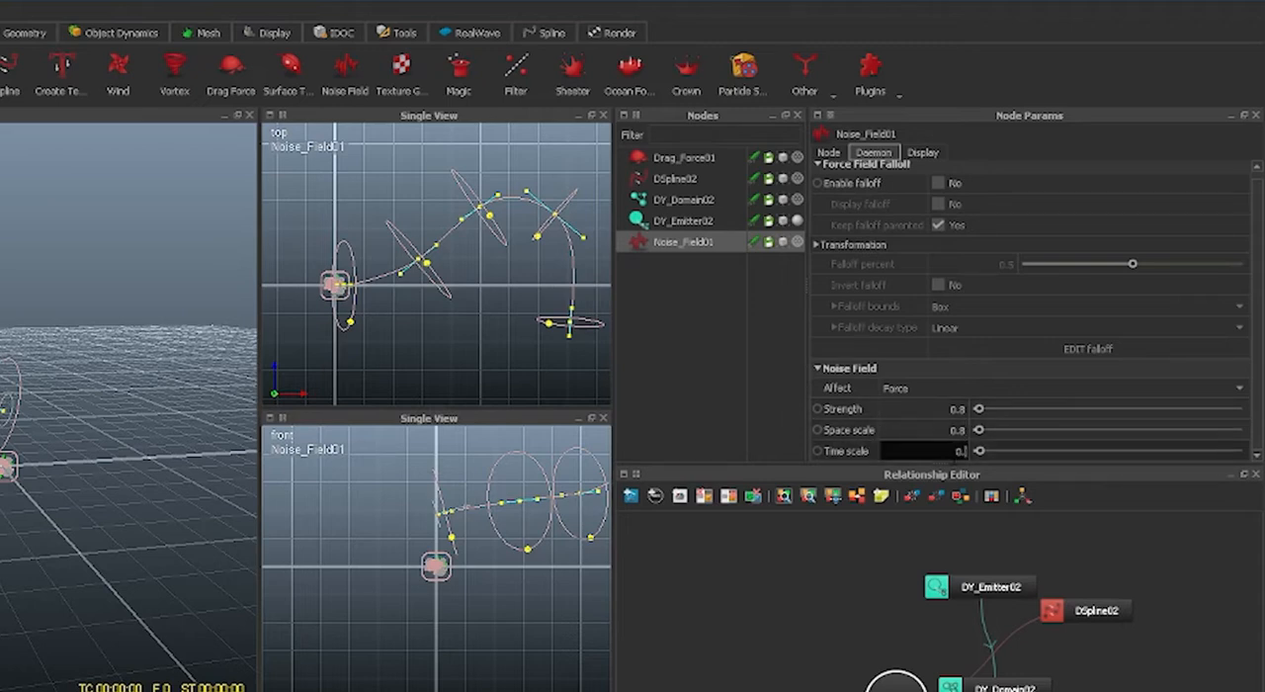
{"action": "type", "text": "5"}
{"action": "key", "text": "Return"}
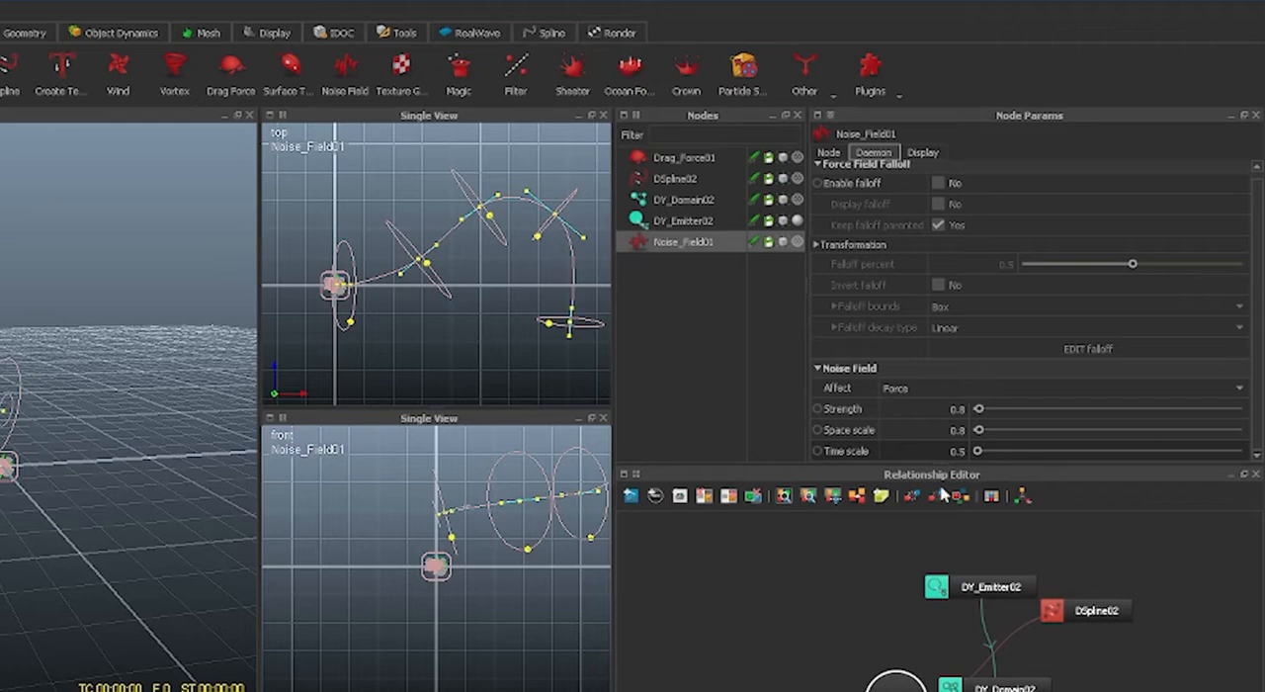
Set the Noise Field daemon's strength to 0.5, run the simulation, and examine the stream from the opposite side.
{"action": "double_click", "coordinate": [942, 409]}
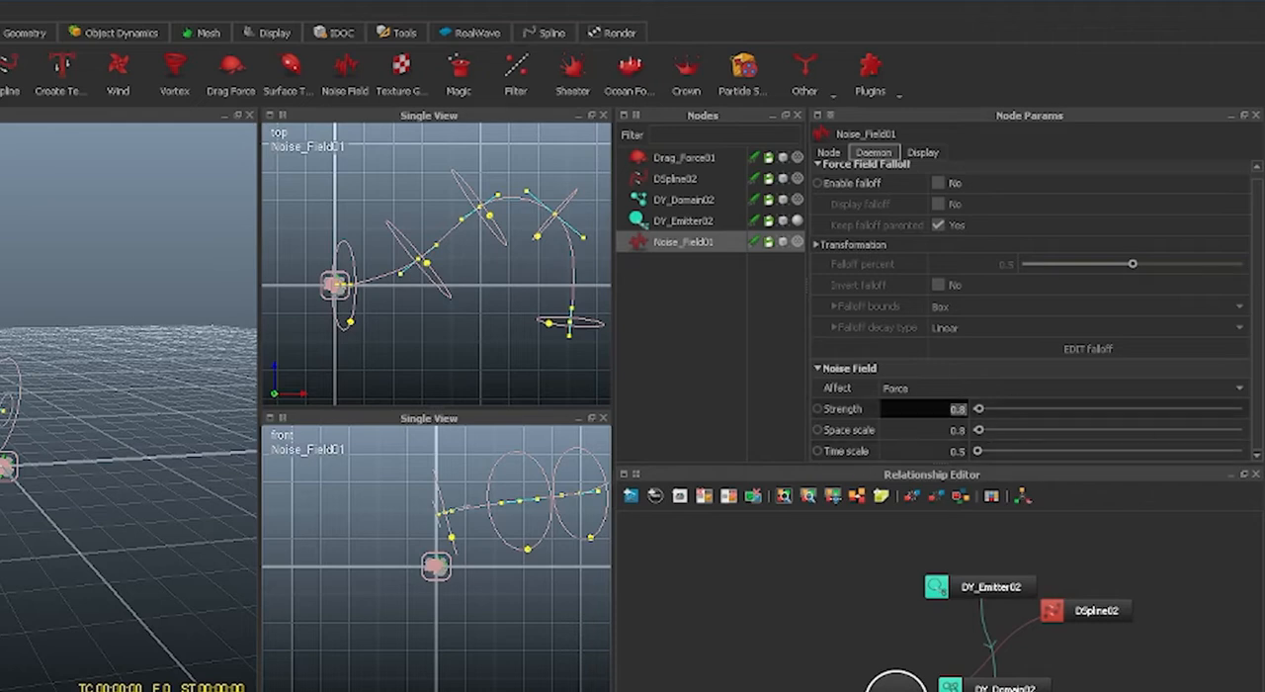
{"action": "type", "text": "0.5"}
{"action": "key", "text": "Return"}
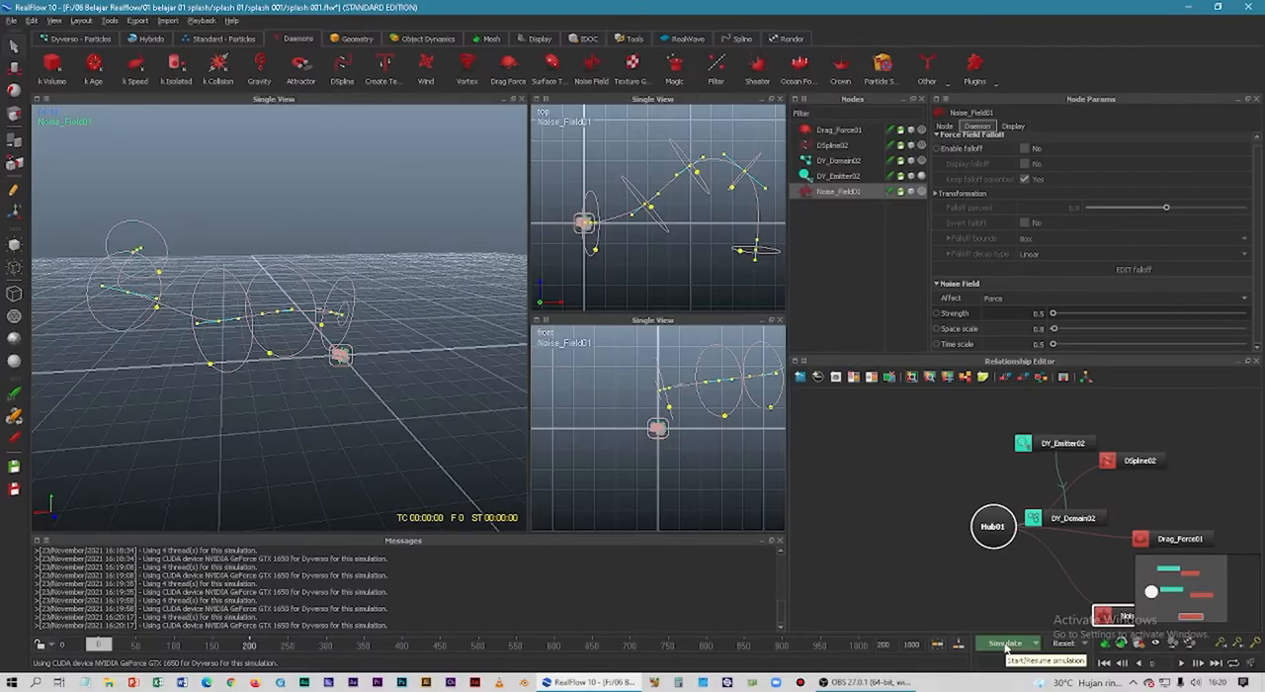
{"action": "left_click", "coordinate": [1006, 643]}
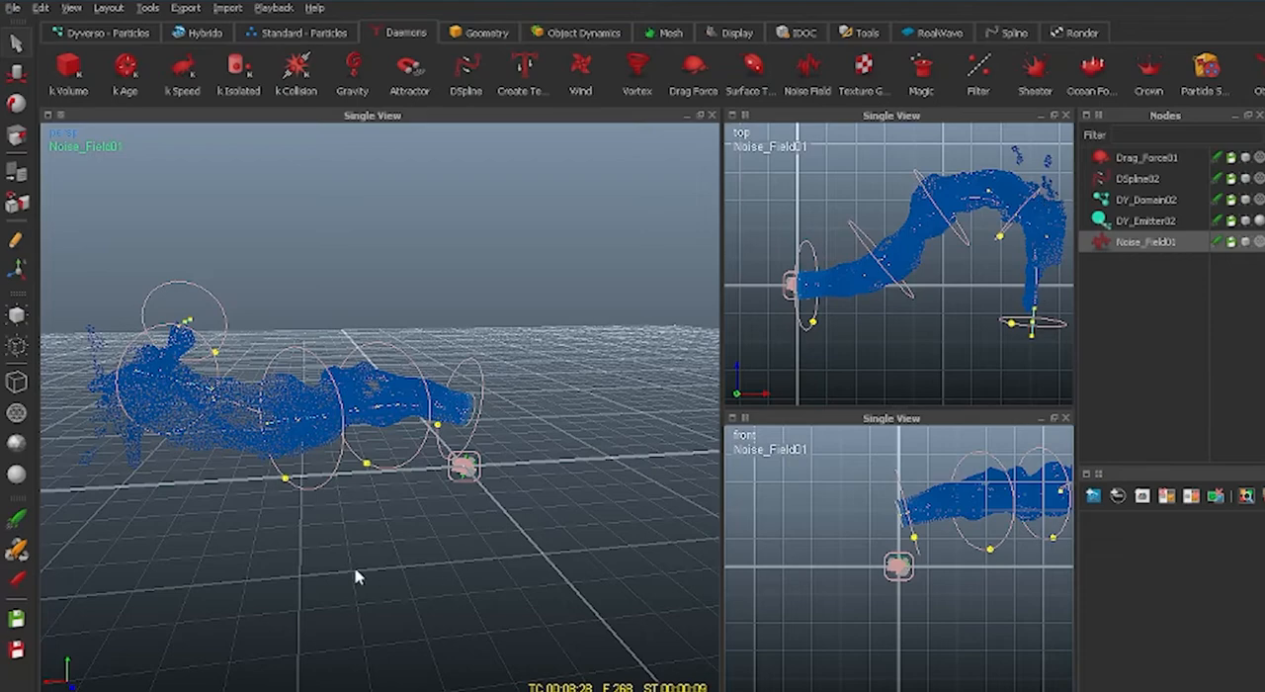
{"action": "left_click_drag", "start_coordinate": [358, 577], "coordinate": [561, 510], "text": "alt"}
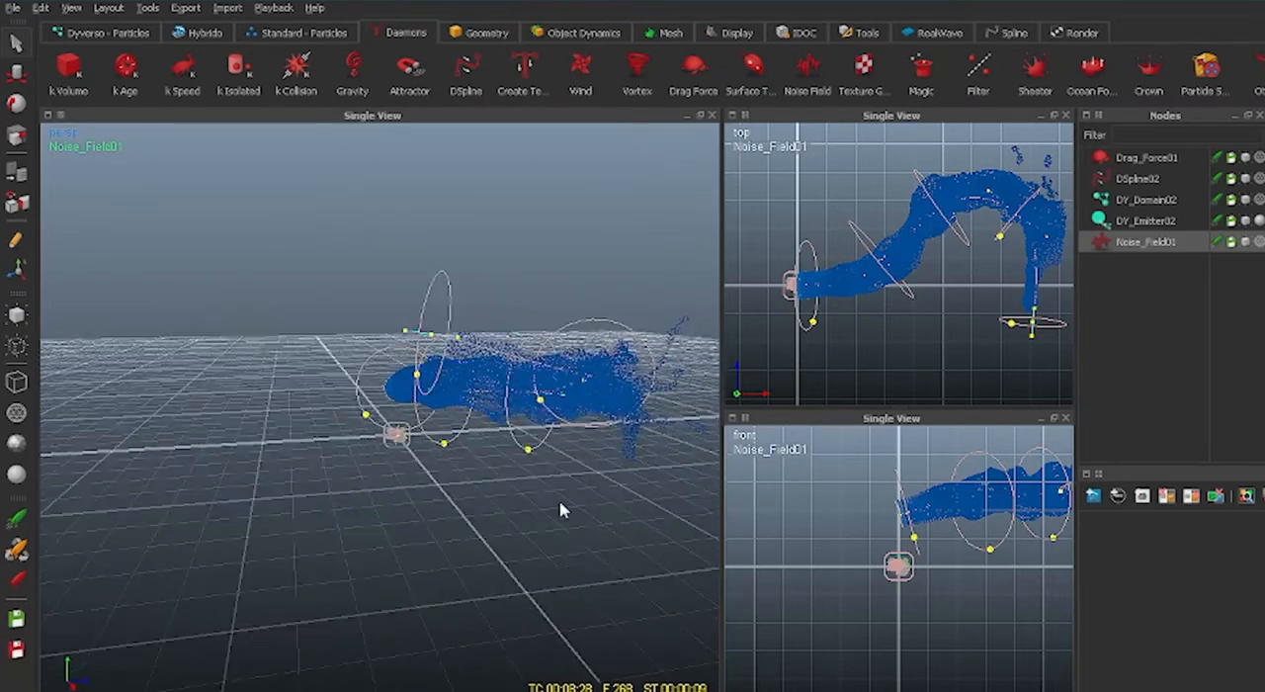
Enlarge the influence radii at the DSpline's third and fourth control points.
{"action": "left_click", "coordinate": [531, 451]}
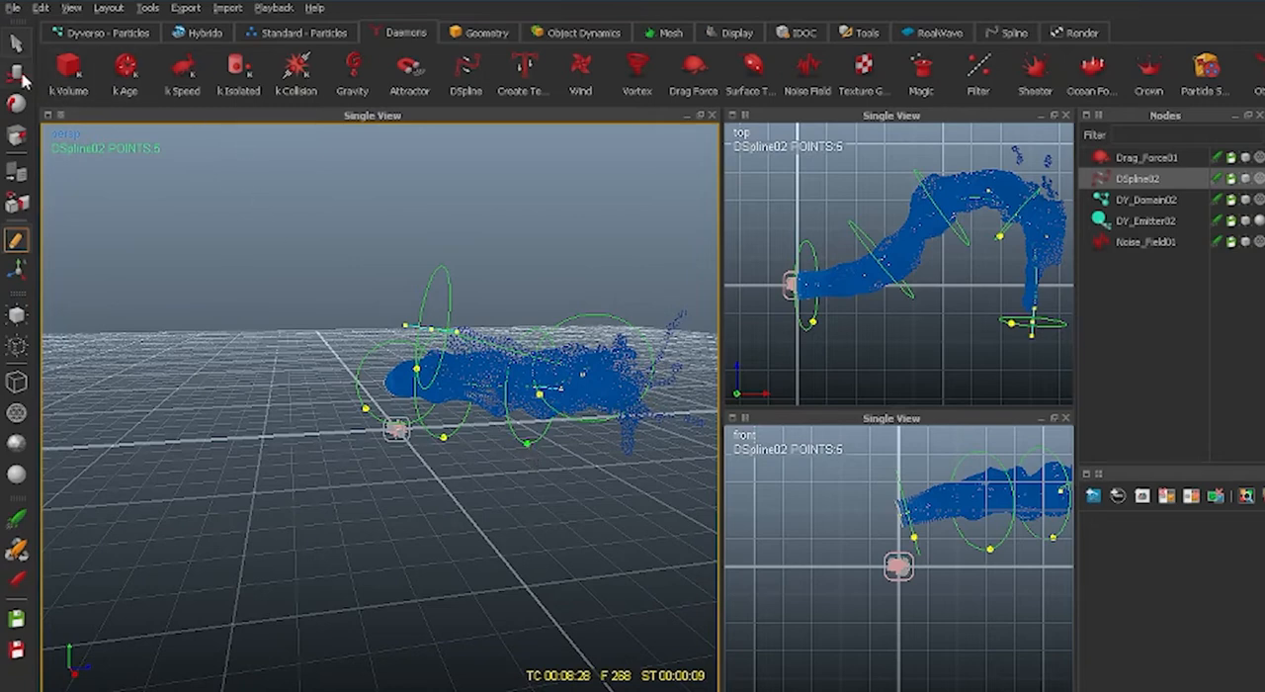
{"action": "left_click_drag", "start_coordinate": [521, 482], "coordinate": [519, 504]}
{"action": "left_click", "coordinate": [541, 394]}
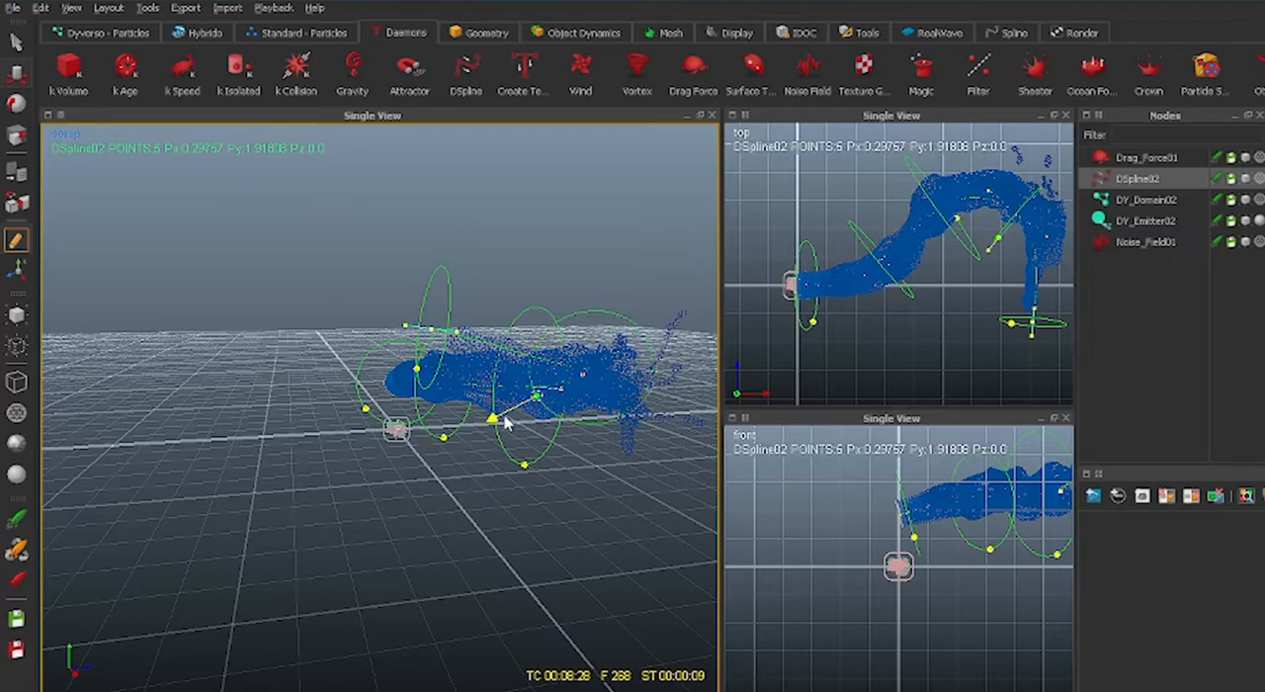
{"action": "left_click_drag", "start_coordinate": [504, 541], "coordinate": [388, 480], "text": "alt"}
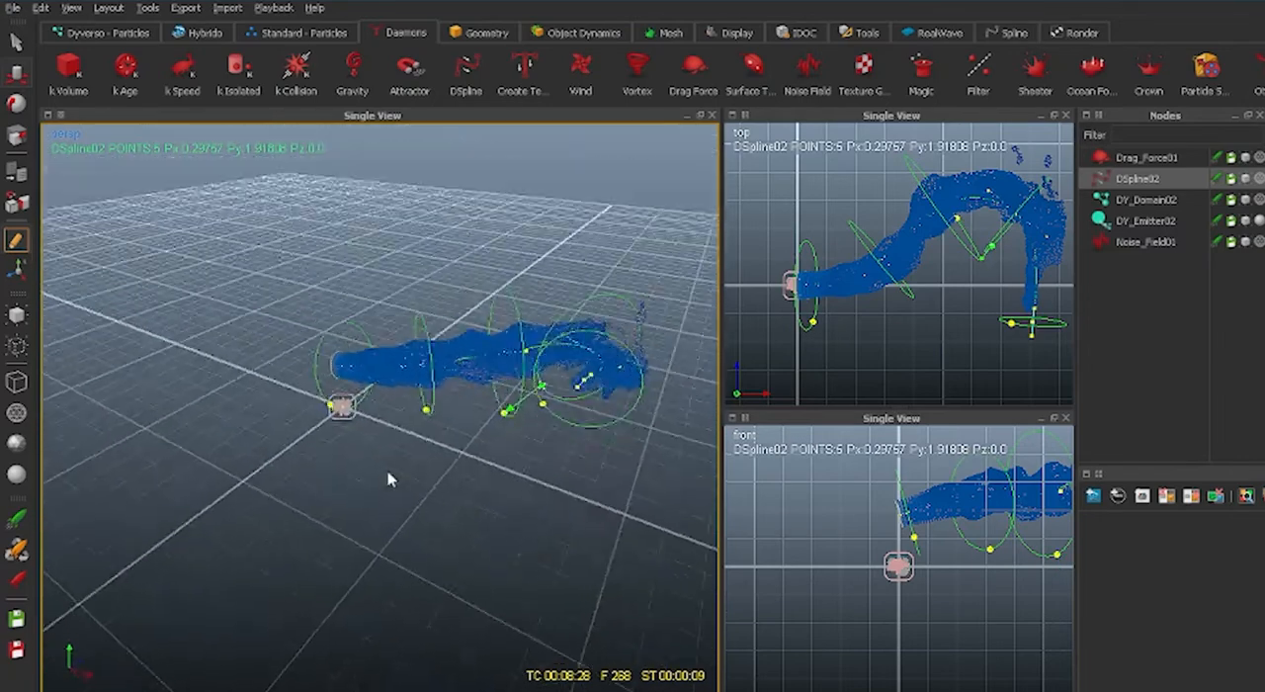
Enlarge the influence radii at the DSpline's first, second and last control points.
{"action": "left_click", "coordinate": [332, 408]}
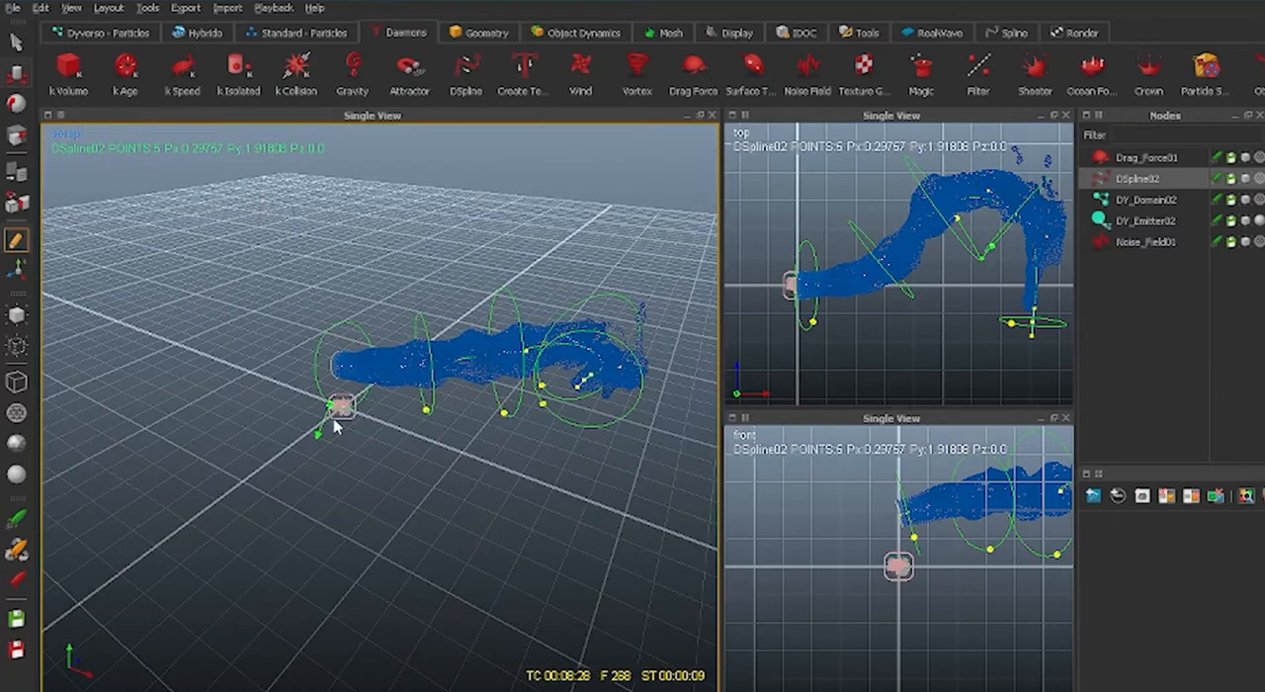
{"action": "left_click_drag", "start_coordinate": [322, 426], "coordinate": [447, 549]}
{"action": "left_click", "coordinate": [440, 420]}
{"action": "left_click_drag", "start_coordinate": [438, 442], "coordinate": [505, 526]}
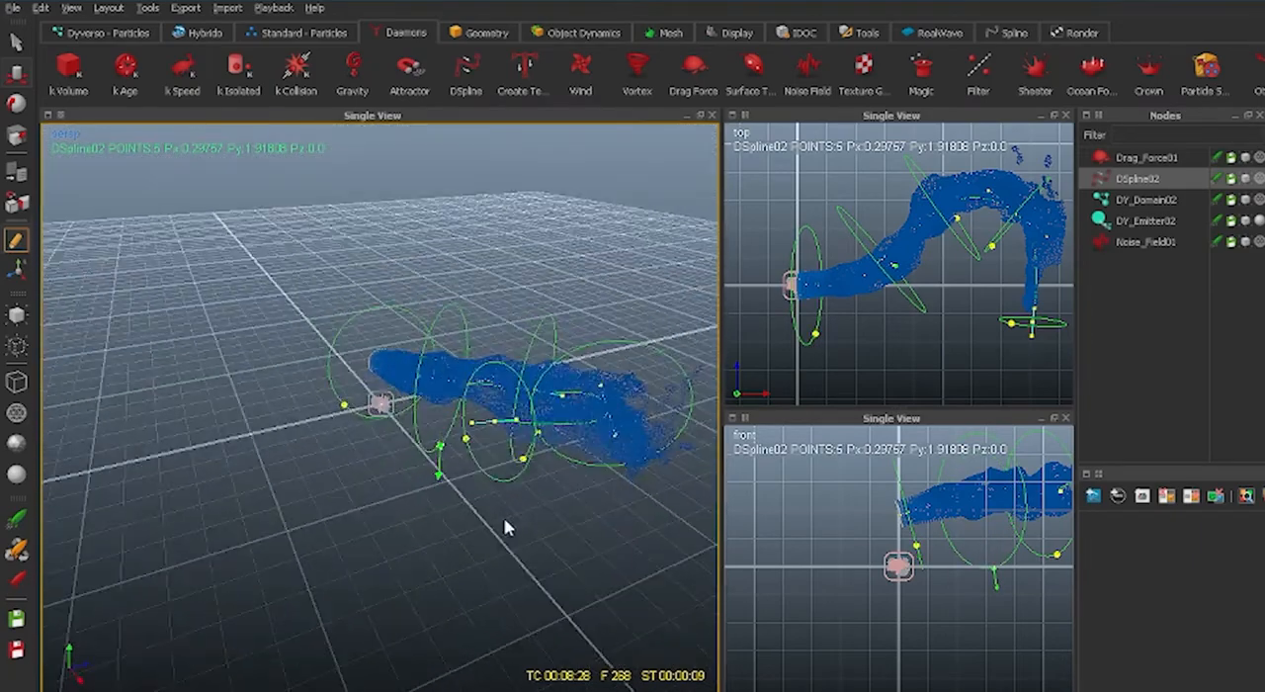
{"action": "left_click", "coordinate": [466, 439]}
{"action": "left_click_drag", "start_coordinate": [442, 452], "coordinate": [509, 558]}
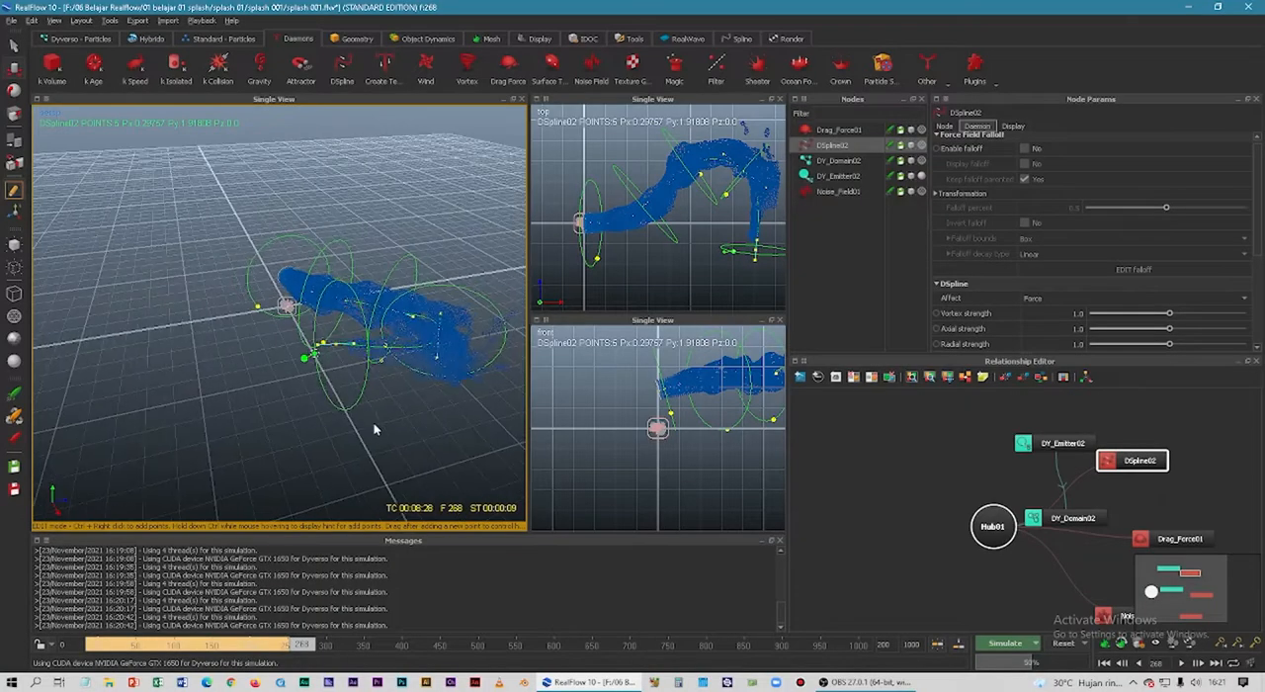
Reset the simulation data, simulate with the wider spline radii up to frame 336, and examine the particle stream.
{"action": "left_click", "coordinate": [1061, 643]}
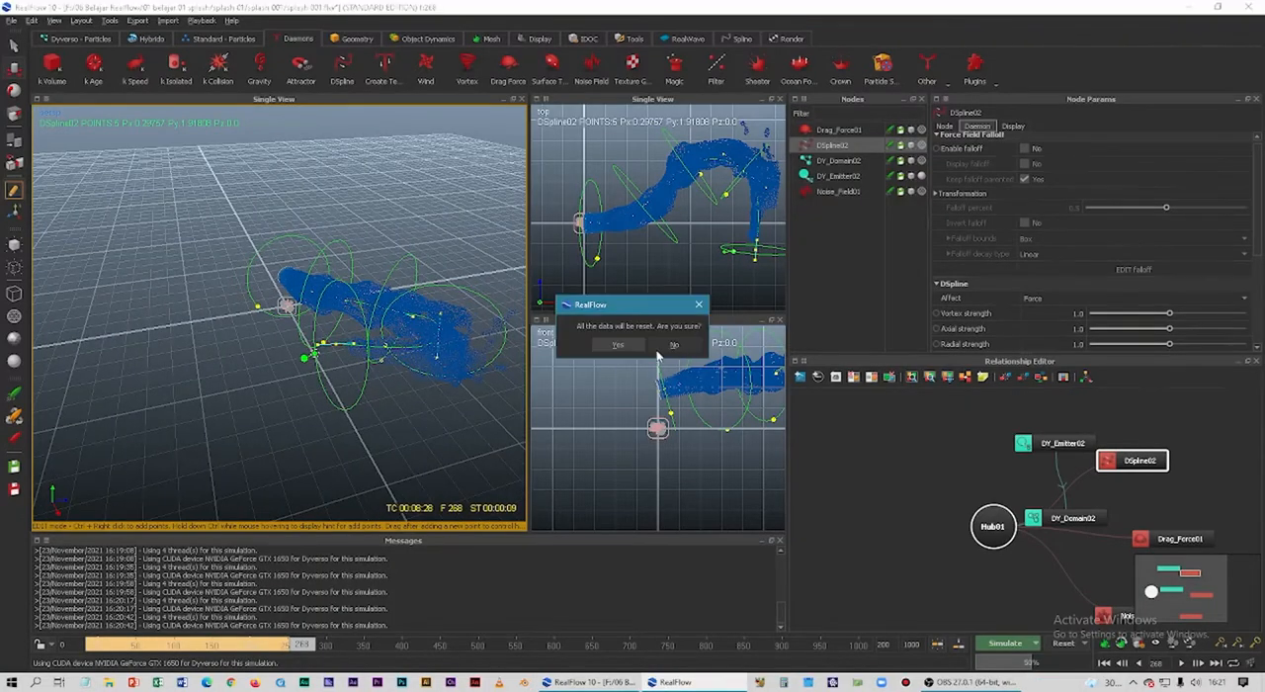
{"action": "left_click", "coordinate": [616, 345]}
{"action": "left_click_drag", "start_coordinate": [438, 412], "coordinate": [241, 437], "text": "alt"}
{"action": "left_click", "coordinate": [1009, 650]}
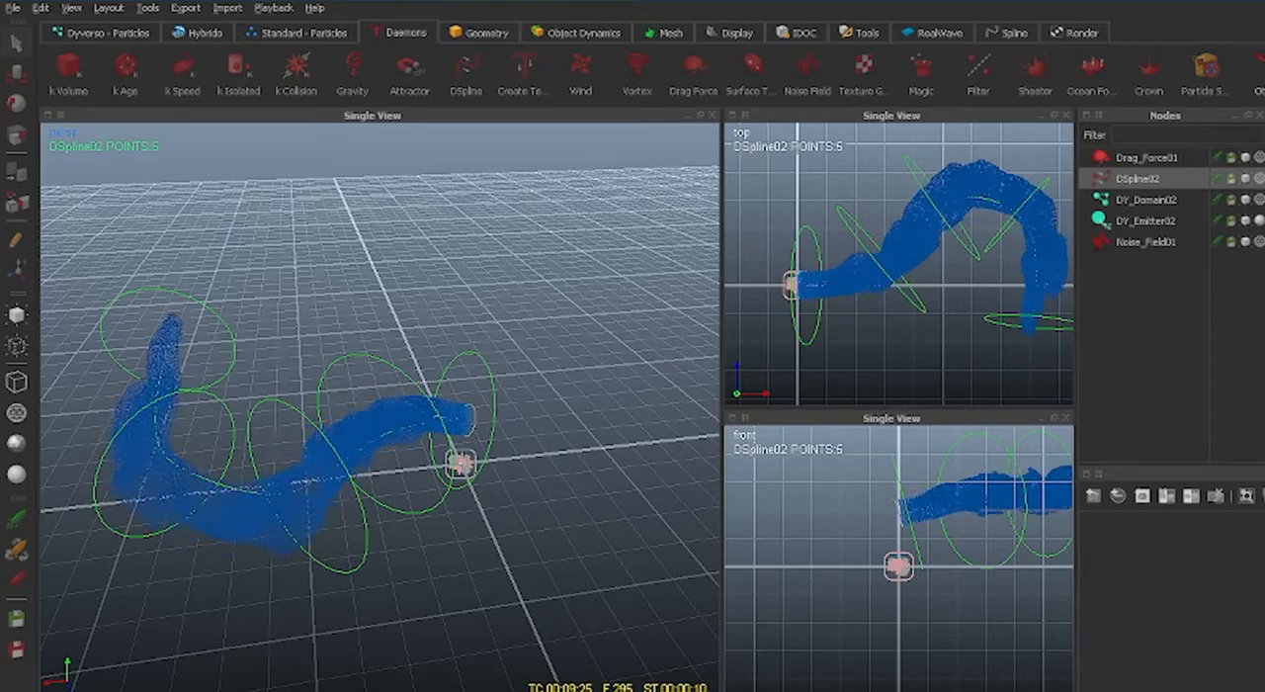
{"action": "key", "text": "Escape"}
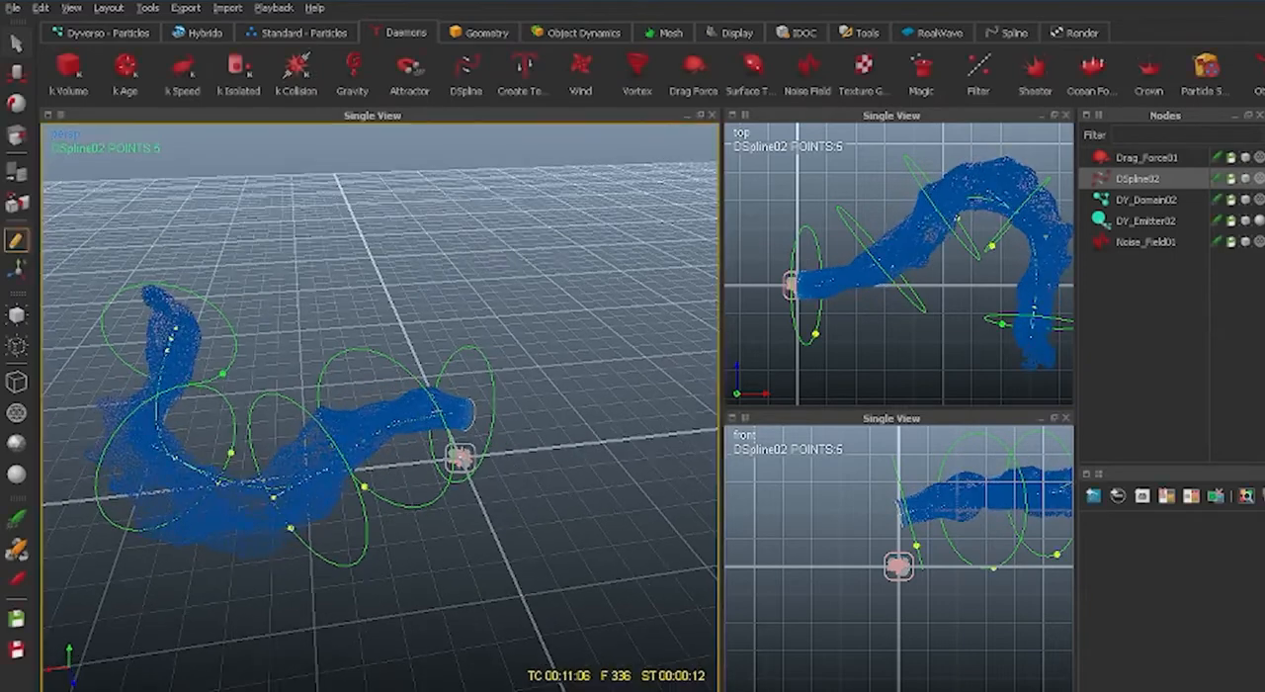
{"action": "left_click_drag", "start_coordinate": [481, 573], "coordinate": [542, 543], "text": "alt"}
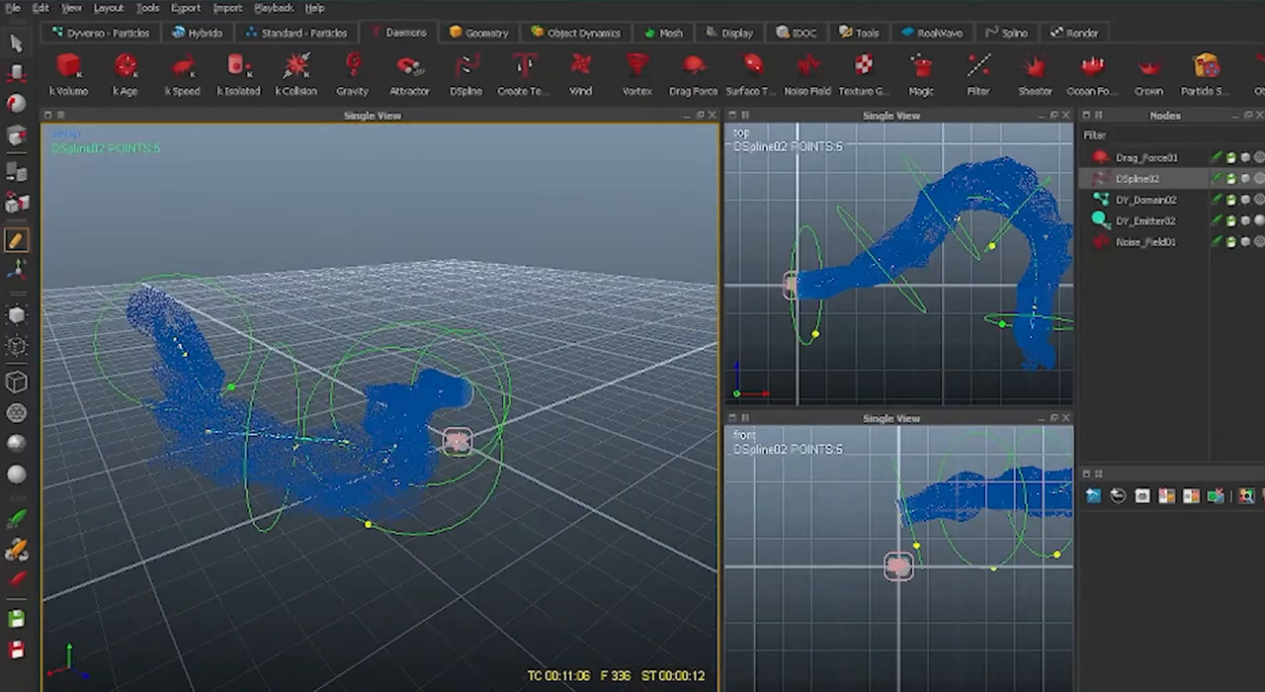
Add a VDB particle mesh for the Dyverso fluid and set its node color to light blue.
{"action": "left_click", "coordinate": [669, 36]}
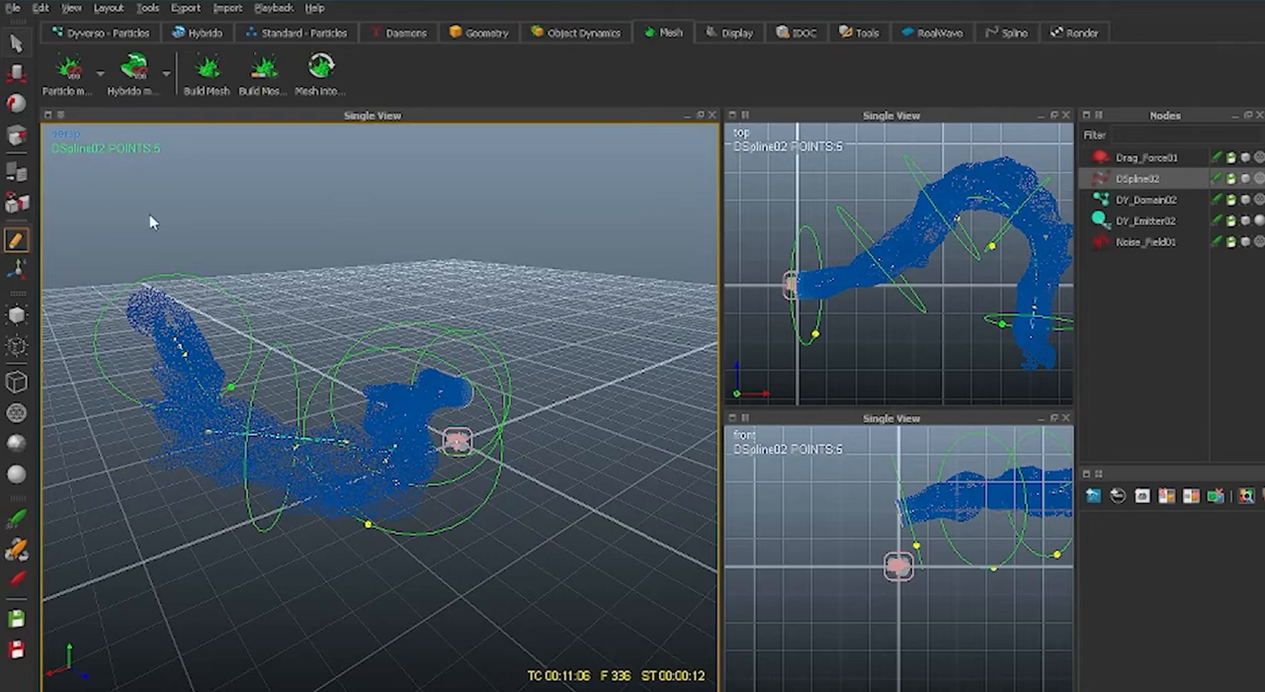
{"action": "left_click", "coordinate": [69, 72]}
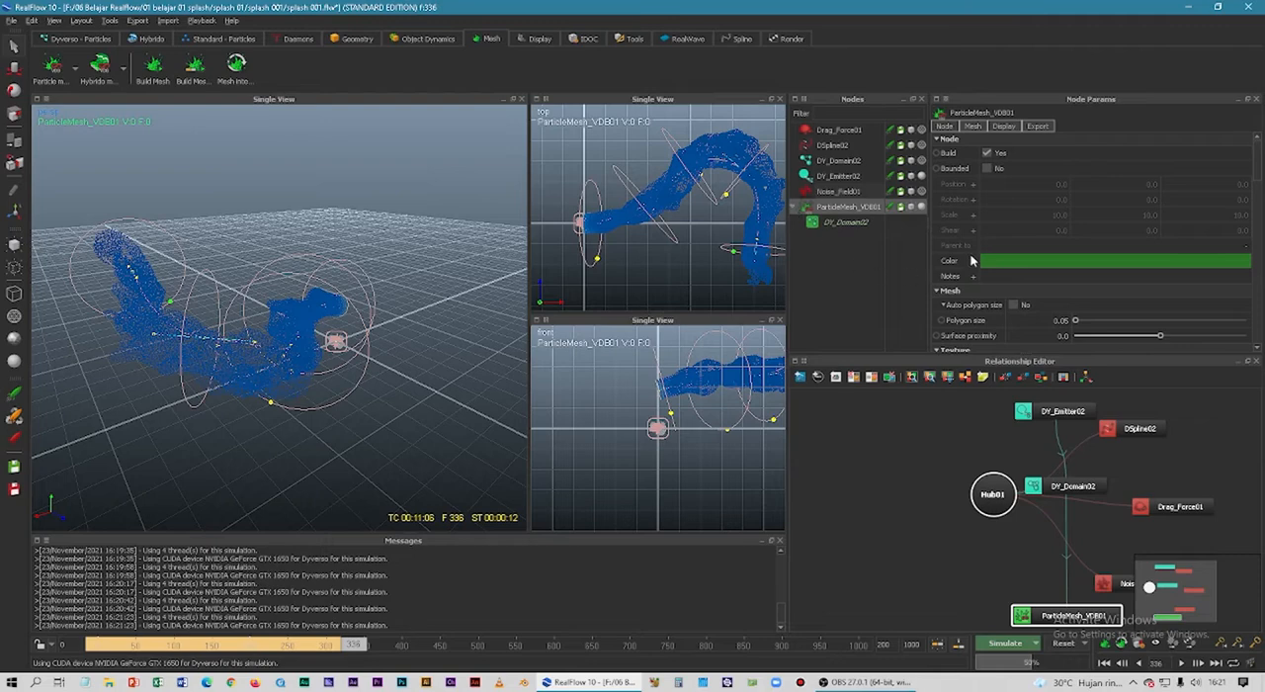
{"action": "left_click", "coordinate": [1000, 264]}
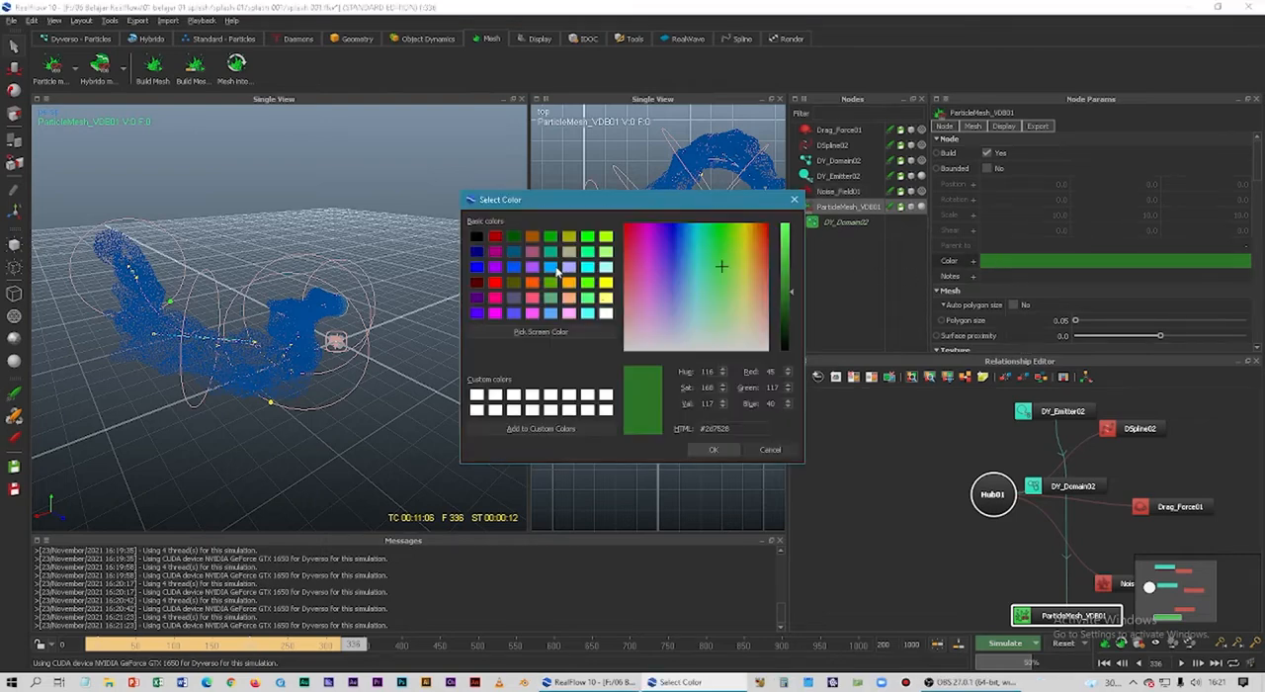
{"action": "left_click", "coordinate": [553, 268]}
{"action": "left_click", "coordinate": [712, 451]}
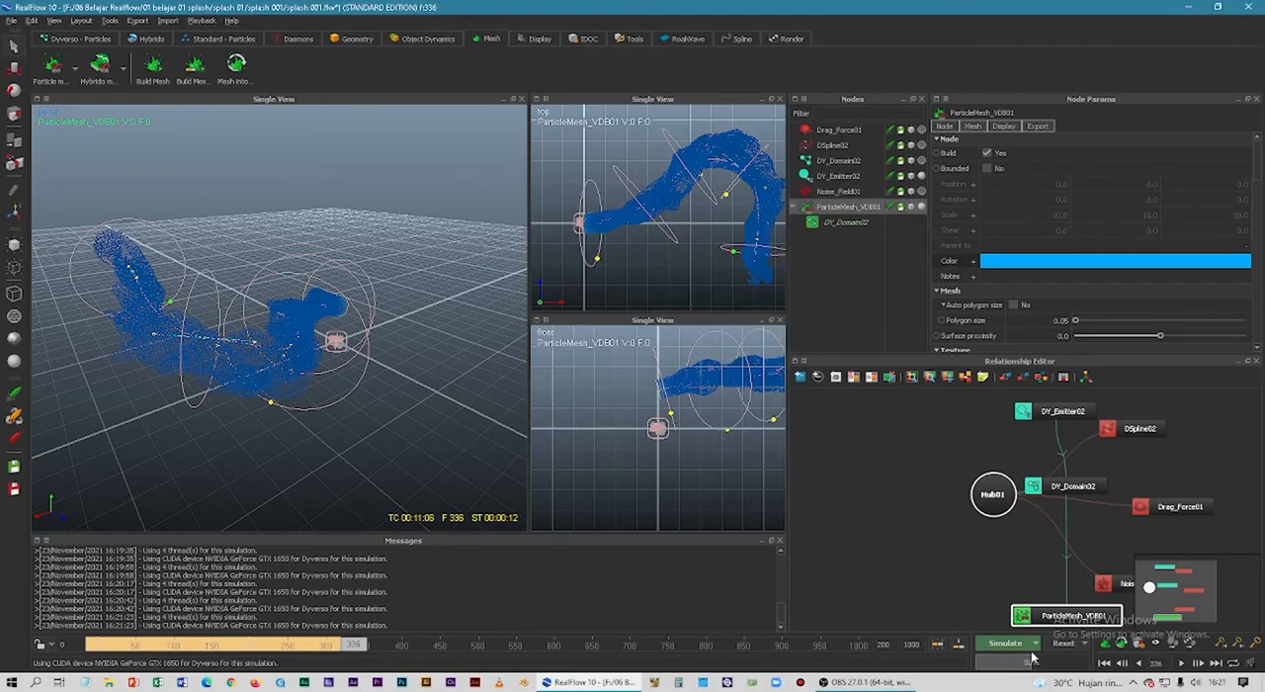
Reset the scene, simulate with meshing up to frame 300, and inspect the fluid mesh up close from another side.
{"action": "left_click", "coordinate": [1063, 643]}
{"action": "left_click", "coordinate": [618, 345]}
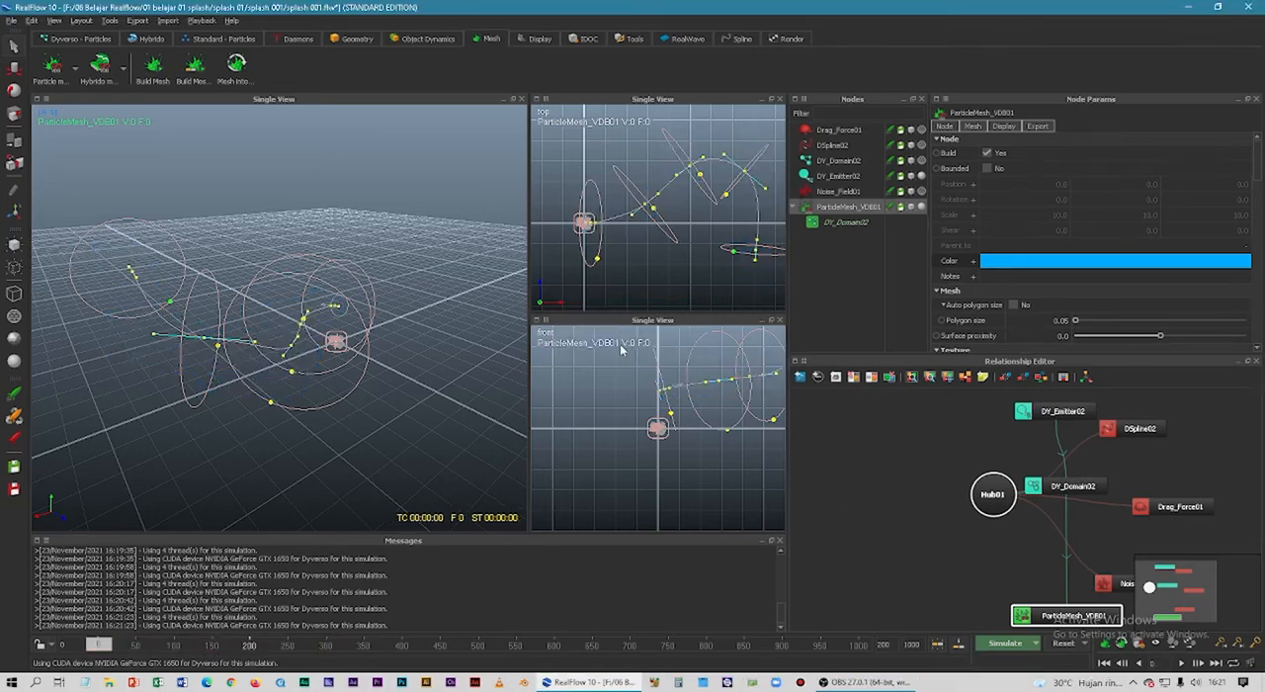
{"action": "left_click", "coordinate": [1000, 644]}
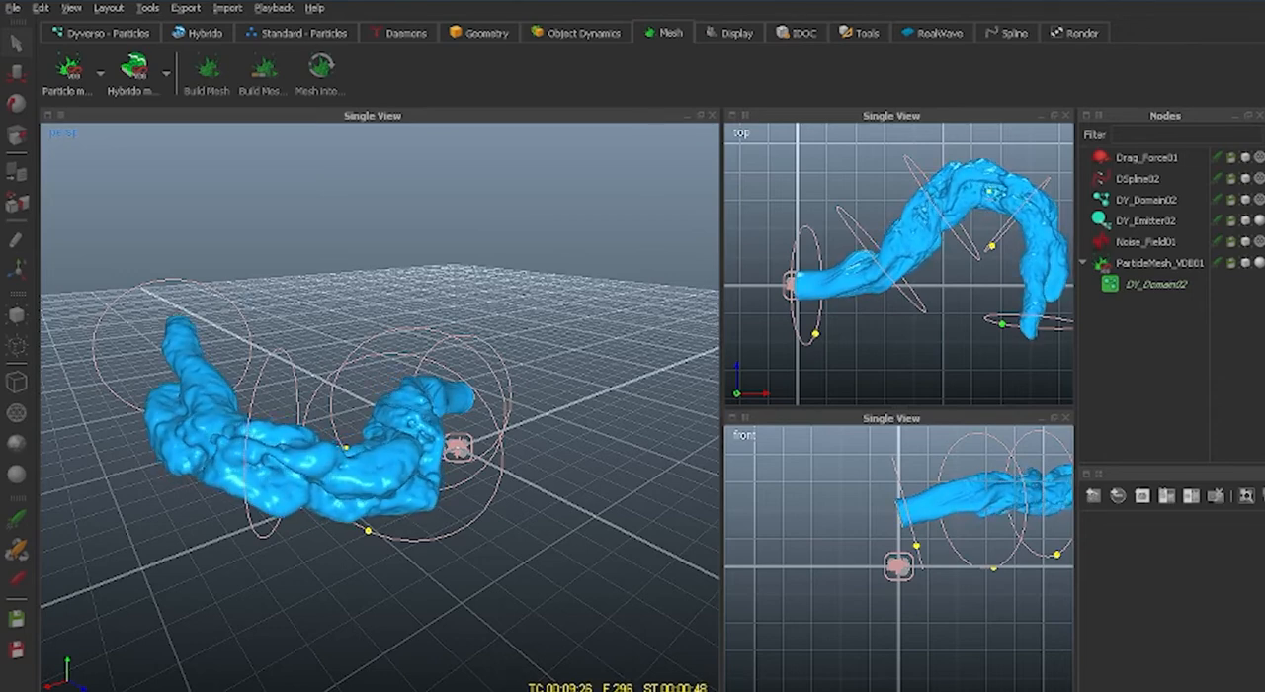
{"action": "scroll", "coordinate": [579, 567], "scroll_direction": "up", "scroll_amount": 3}
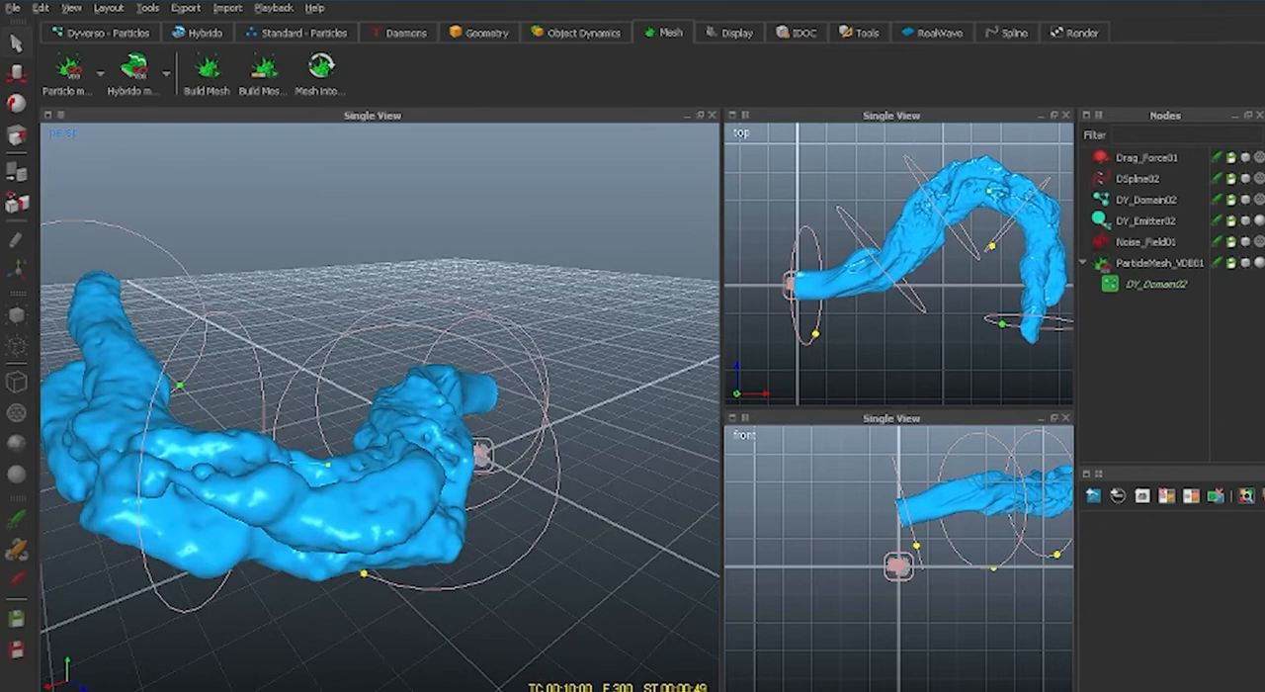
{"action": "left_click_drag", "start_coordinate": [445, 558], "coordinate": [363, 528], "text": "alt"}
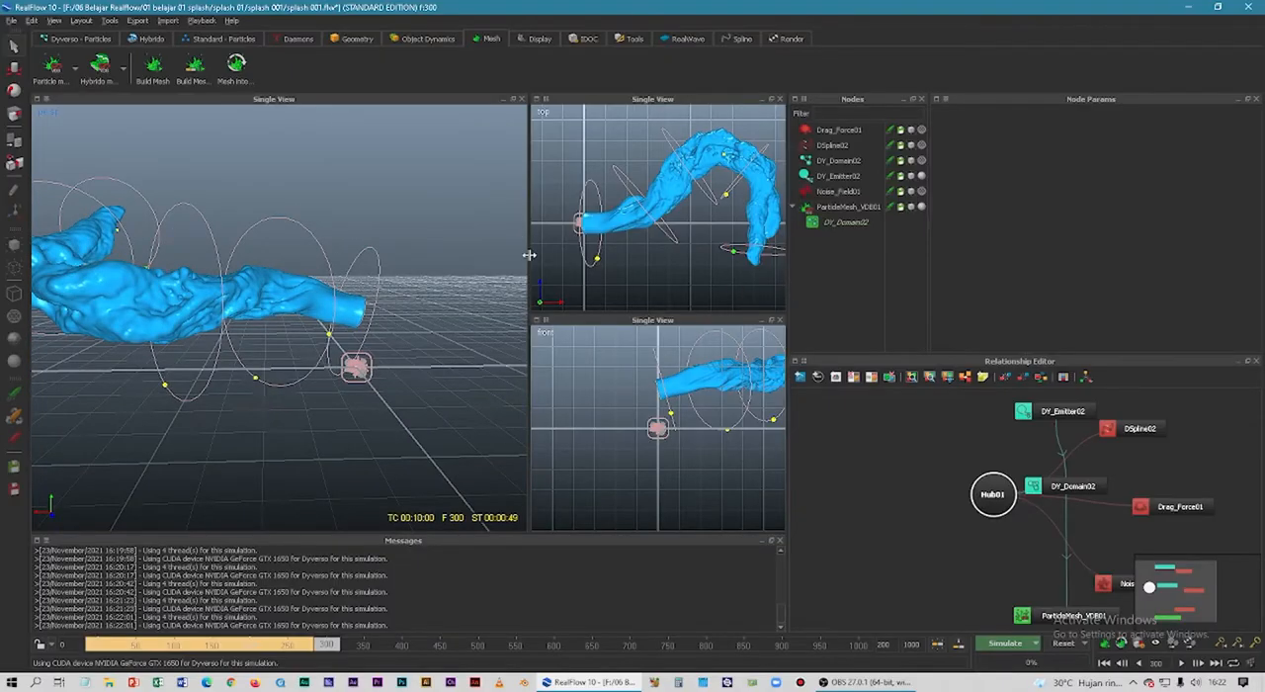
Widen the top and front views and reframe both to fit the whole fluid mesh.
{"action": "left_click_drag", "start_coordinate": [529, 255], "coordinate": [449, 262]}
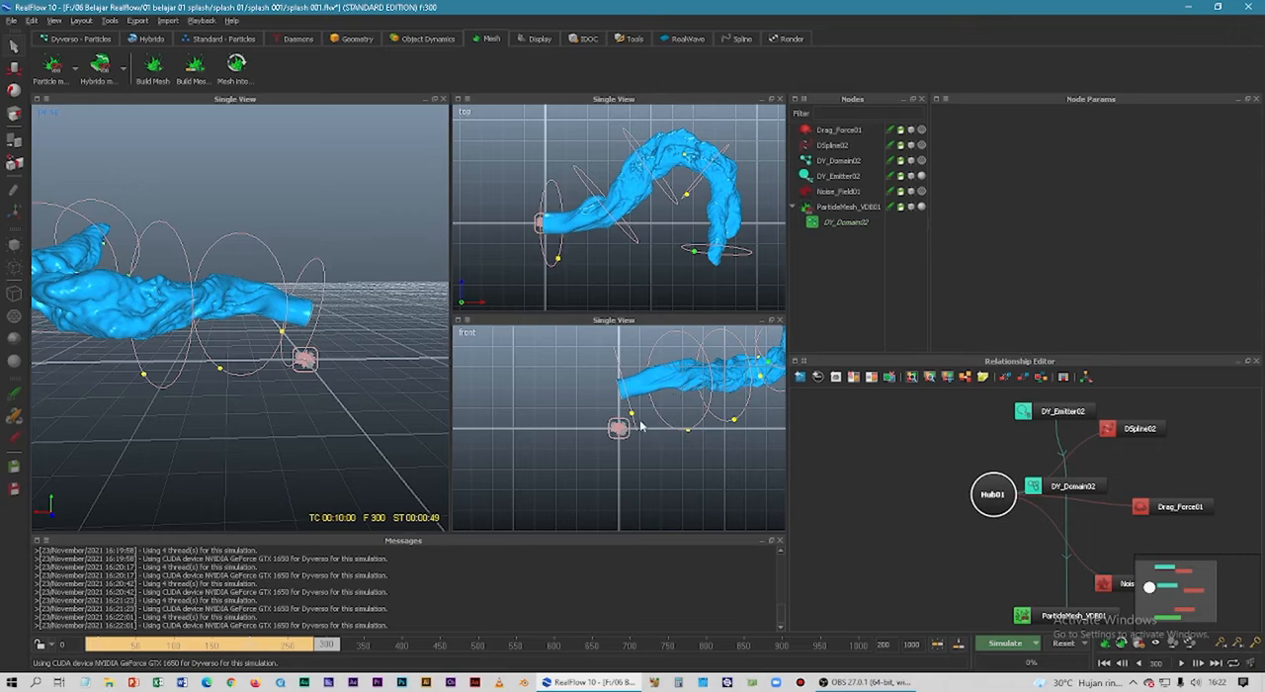
{"action": "left_click_drag", "start_coordinate": [569, 415], "coordinate": [454, 425], "text": "alt"}
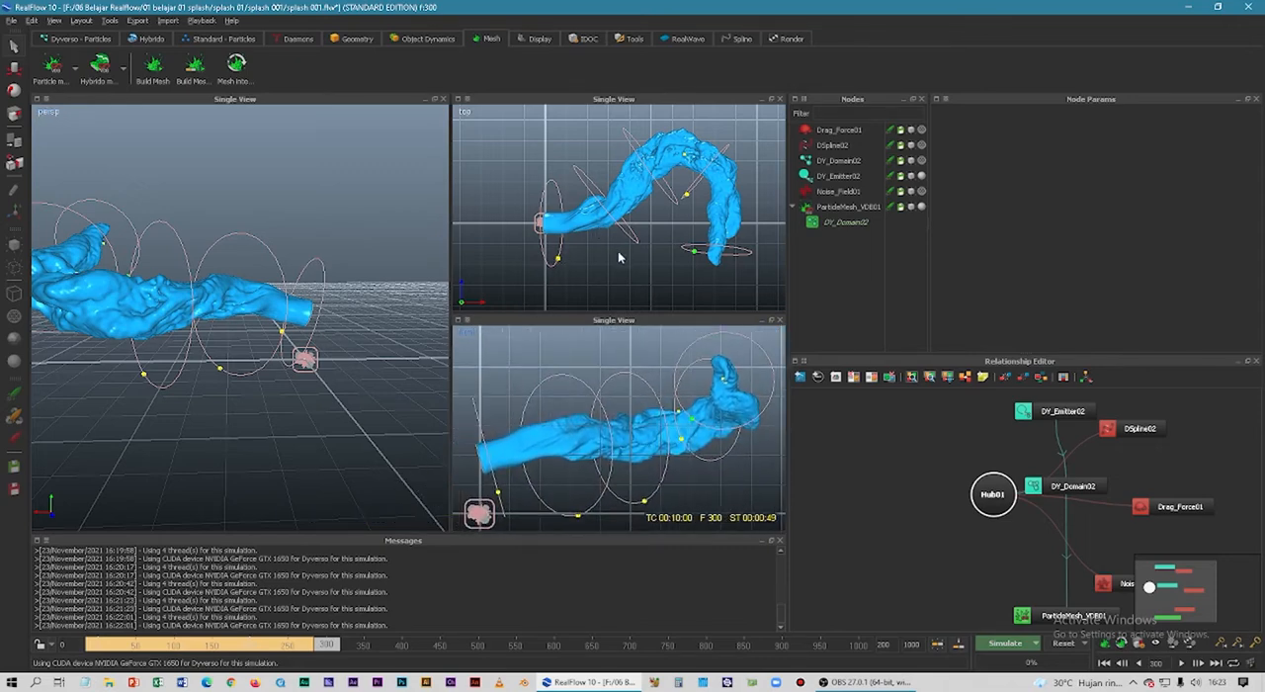
{"action": "middle_click_drag", "start_coordinate": [617, 251], "coordinate": [577, 264], "text": "alt"}
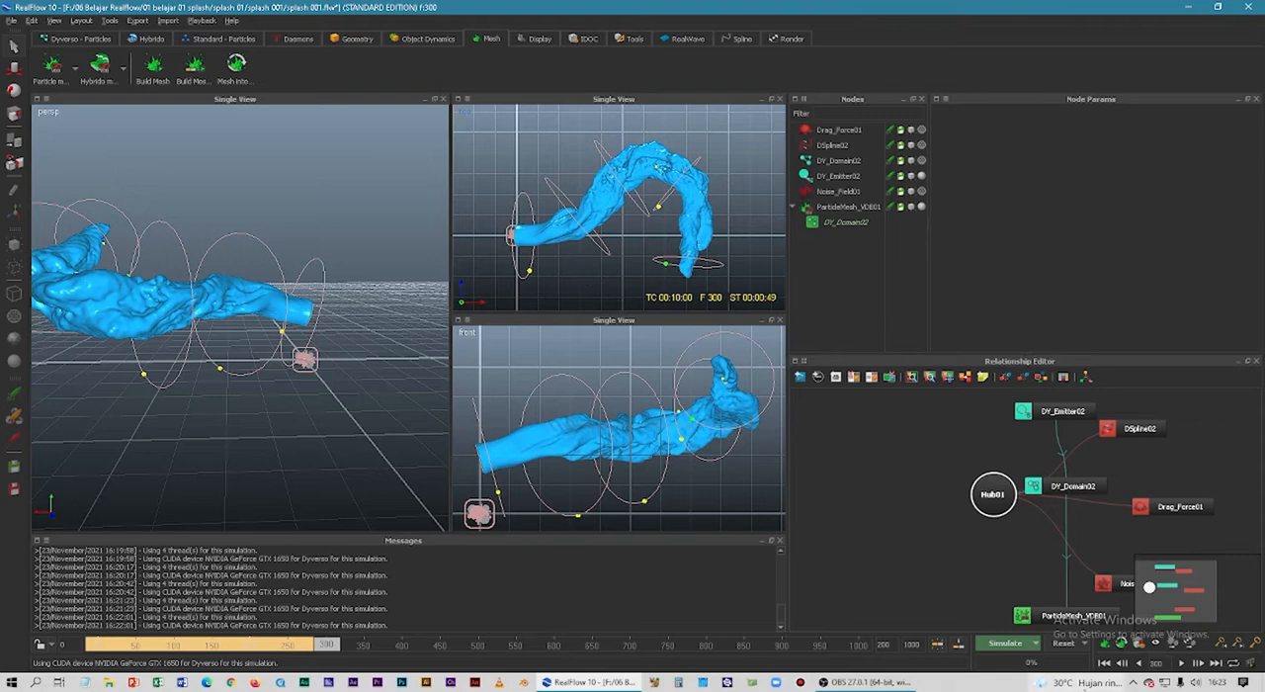
Play the meshed animation twice from frame 0, examining the splash in the perspective view from a raised opposite angle.
{"action": "left_click", "coordinate": [1103, 662]}
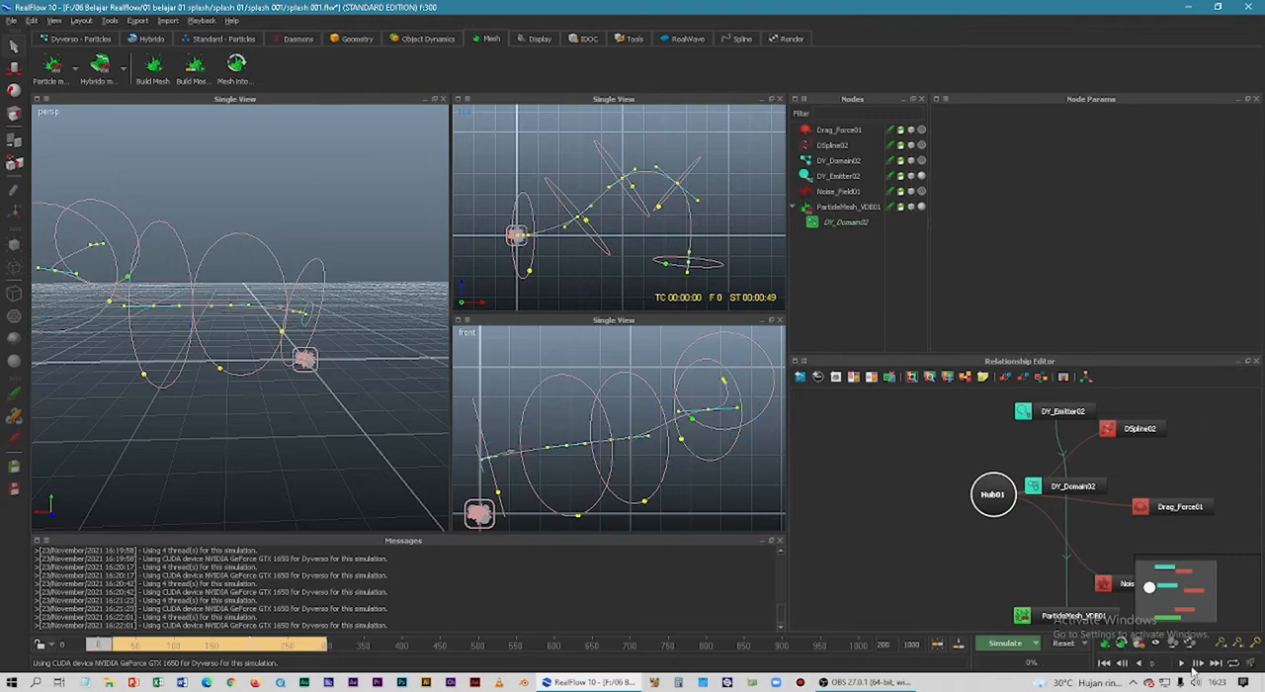
{"action": "left_click", "coordinate": [1182, 662]}
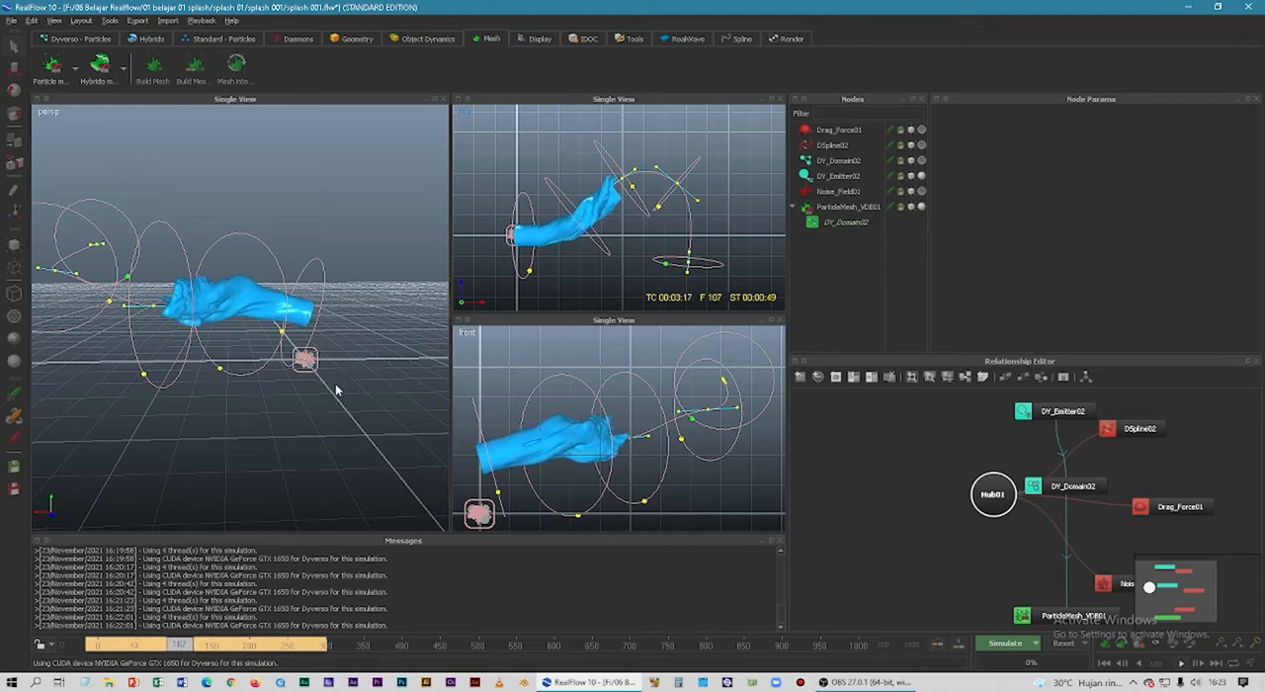
{"action": "scroll", "coordinate": [251, 310], "scroll_direction": "down", "scroll_amount": 1}
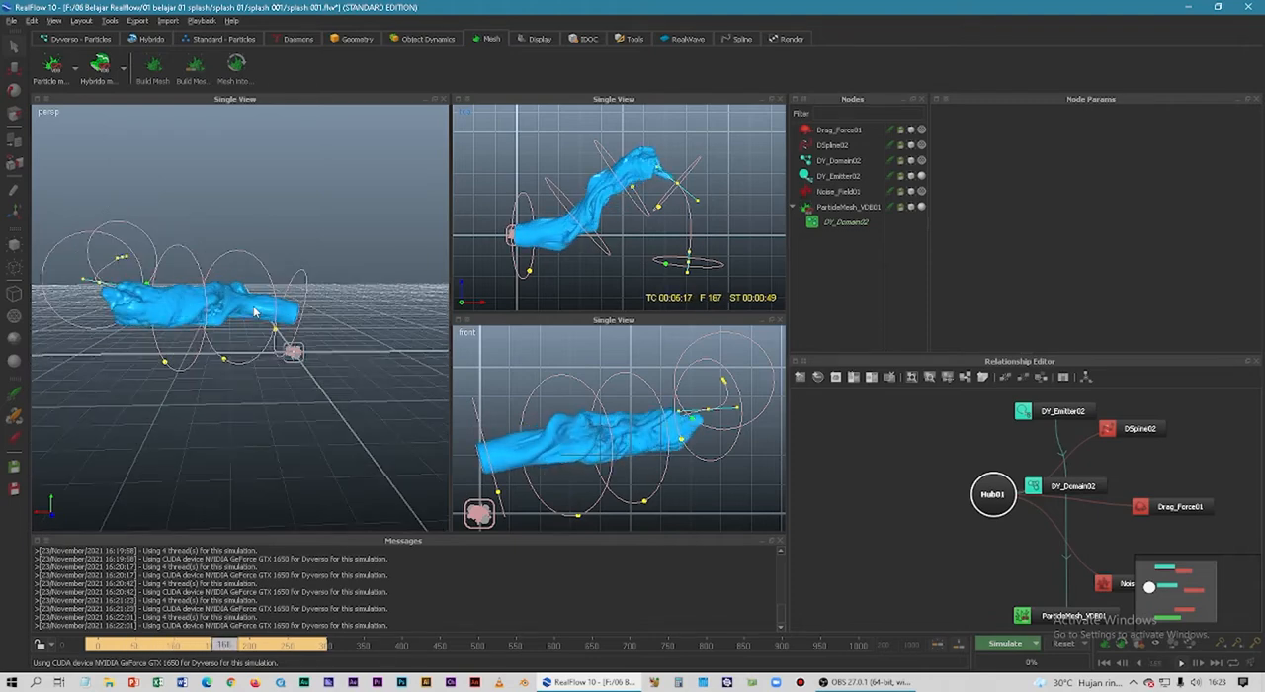
{"action": "left_click_drag", "start_coordinate": [254, 396], "coordinate": [166, 330], "text": "alt"}
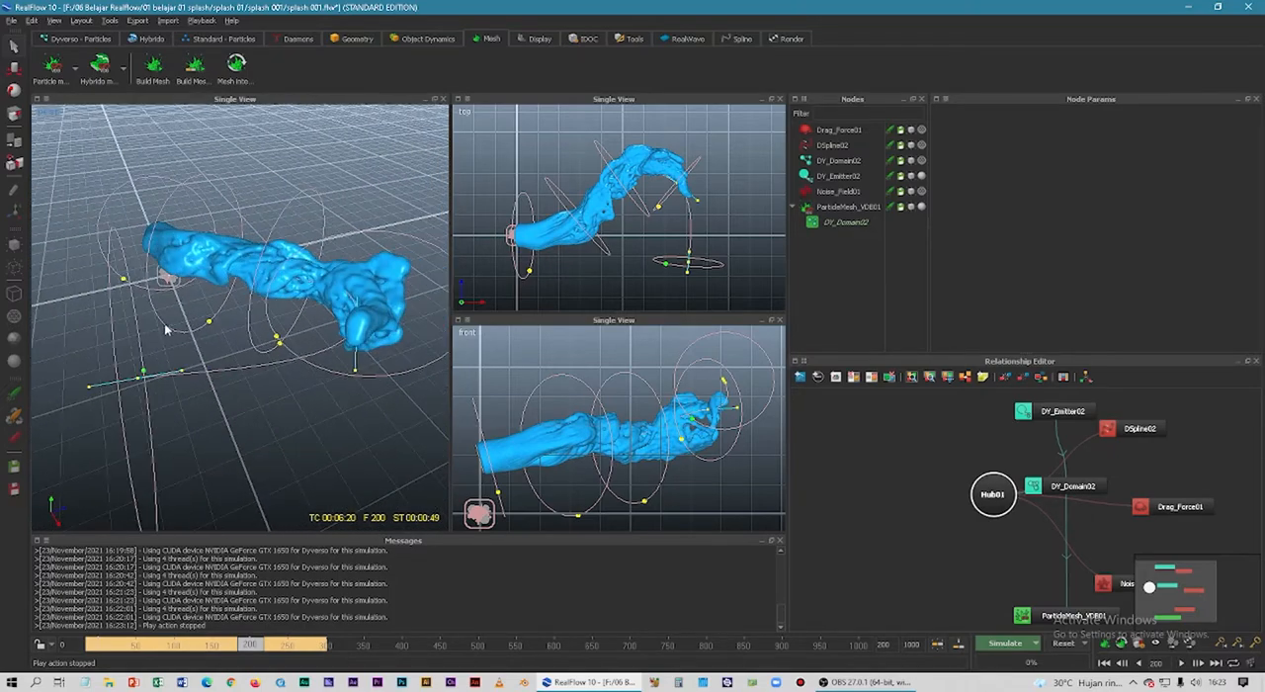
{"action": "left_click", "coordinate": [1104, 663]}
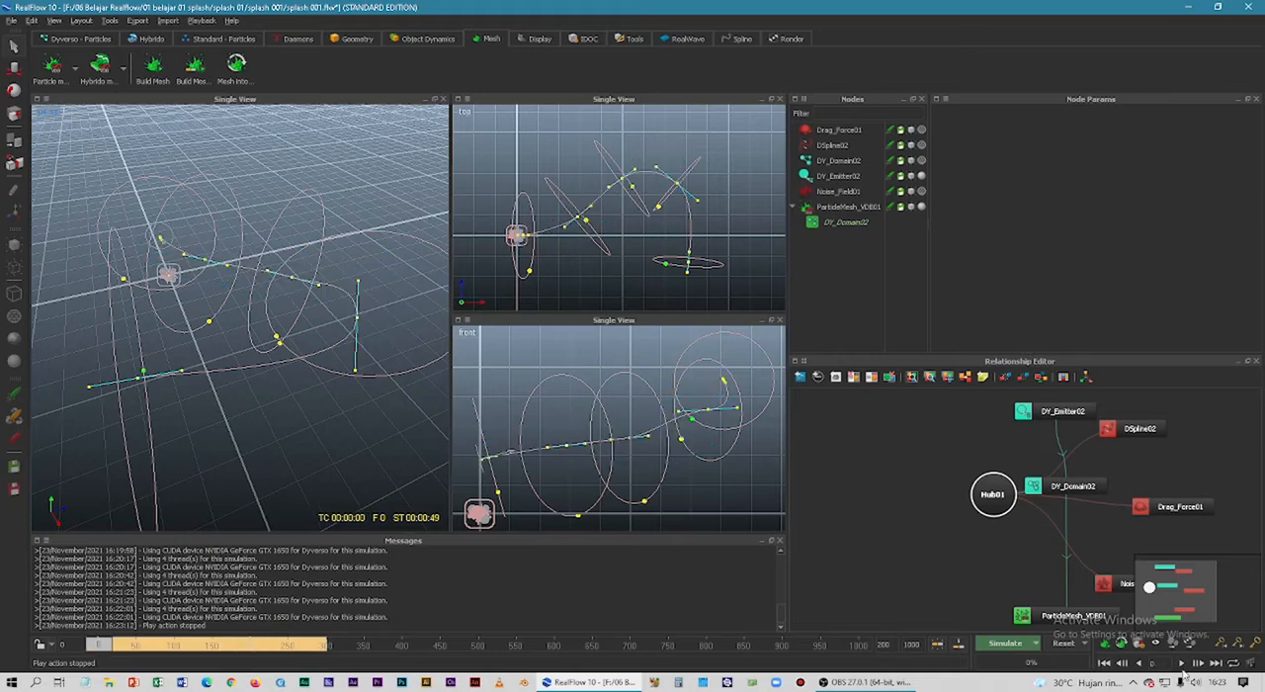
{"action": "left_click", "coordinate": [1180, 663]}
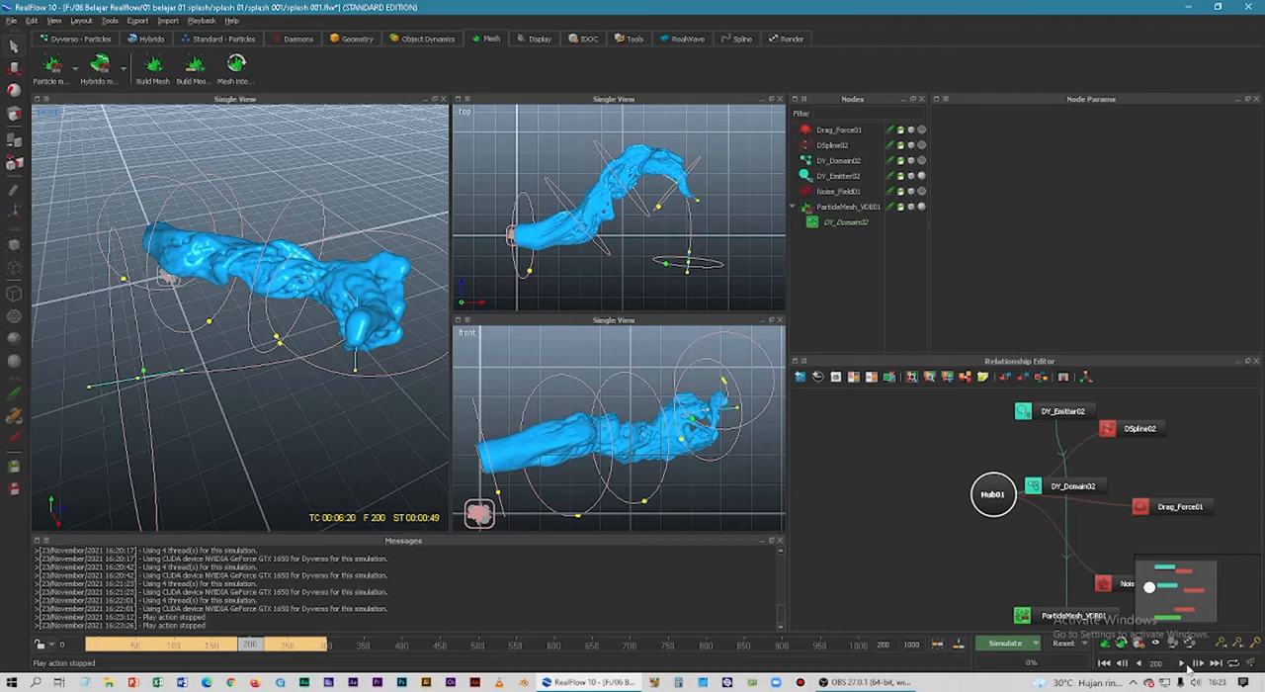
Scrub the timeline back to the start, replay the meshed splash, and move to frame 234 to review its shape.
{"action": "mouse_move", "coordinate": [252, 644]}
{"action": "left_mouse_down"}
{"action": "mouse_move", "coordinate": [107, 643]}
{"action": "mouse_move", "coordinate": [307, 643]}
{"action": "mouse_move", "coordinate": [178, 625]}
{"action": "mouse_move", "coordinate": [252, 618]}
{"action": "mouse_move", "coordinate": [183, 632]}
{"action": "mouse_move", "coordinate": [243, 636]}
{"action": "left_mouse_up"}
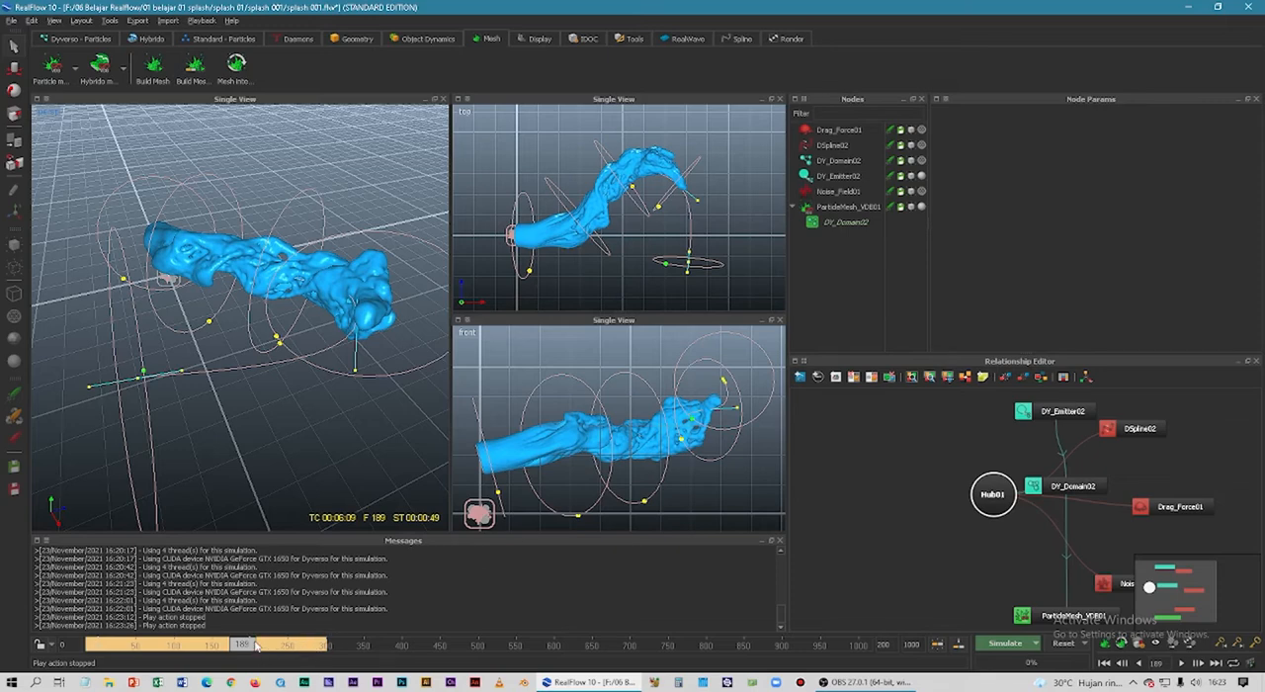
{"action": "left_click_drag", "start_coordinate": [256, 646], "coordinate": [96, 645]}
{"action": "left_click", "coordinate": [1196, 664]}
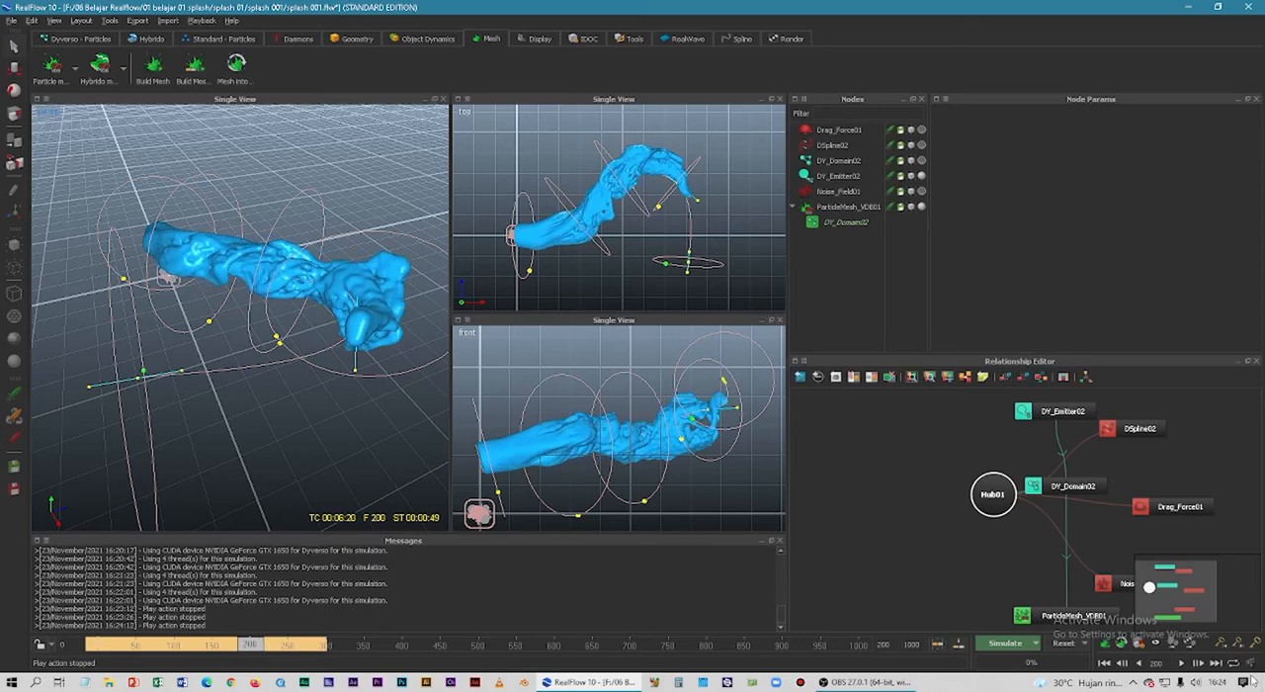
{"action": "mouse_move", "coordinate": [249, 649]}
{"action": "left_mouse_down"}
{"action": "mouse_move", "coordinate": [153, 646]}
{"action": "mouse_move", "coordinate": [277, 640]}
{"action": "left_mouse_up"}
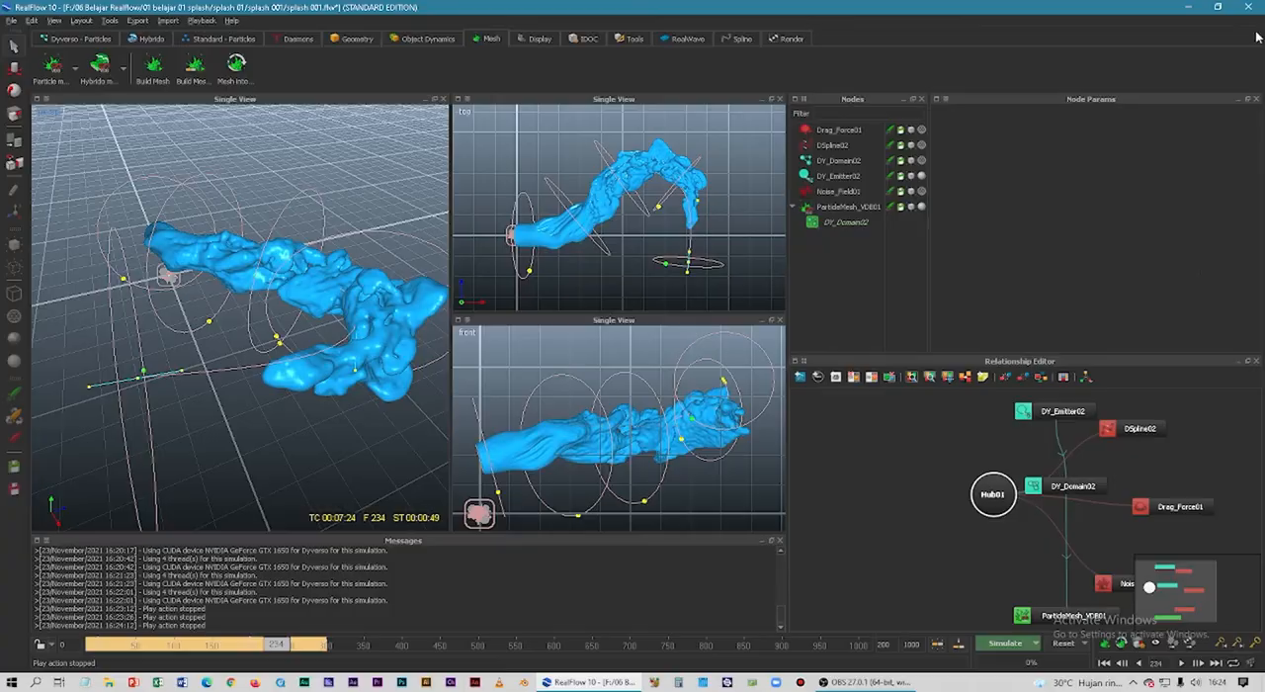